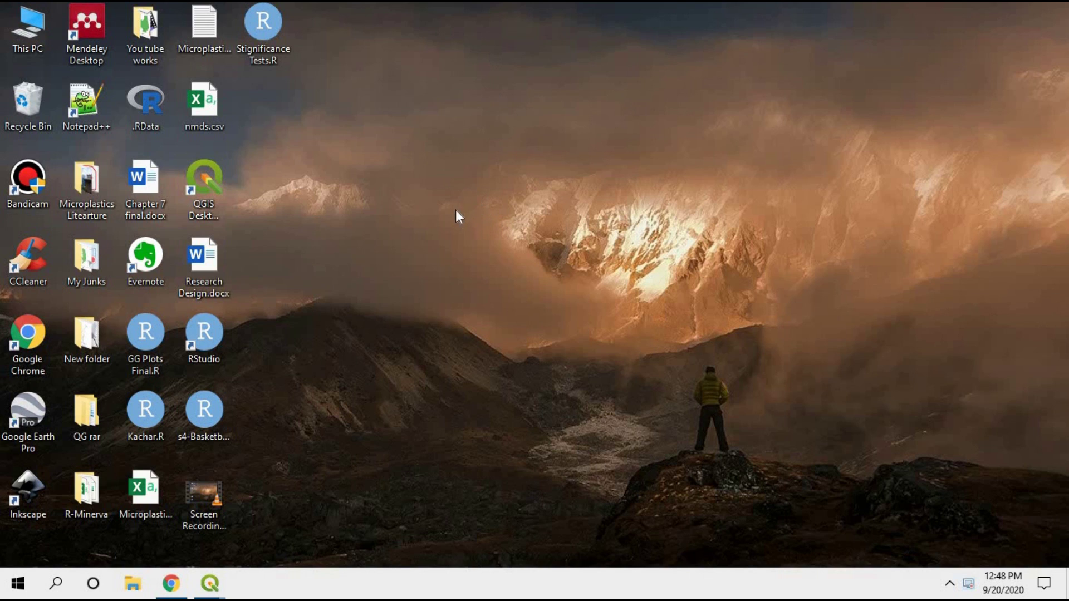
# Open QGIS, close the duplicate QGIS window and start a new empty project in EPSG:4326 - WGS 84.
pyautogui.click(204, 181)
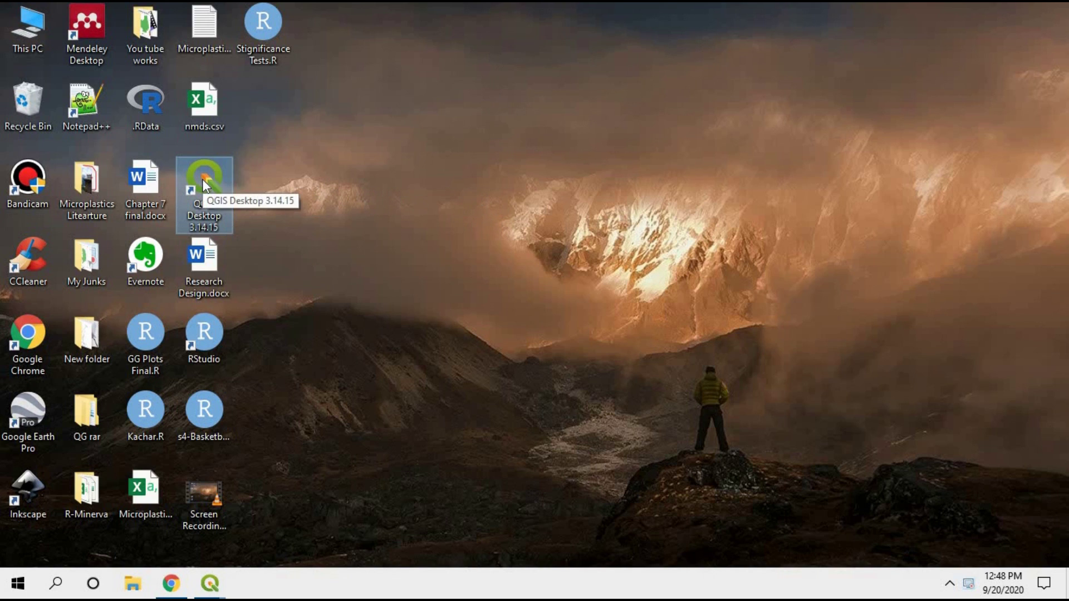
pyautogui.click(210, 584)
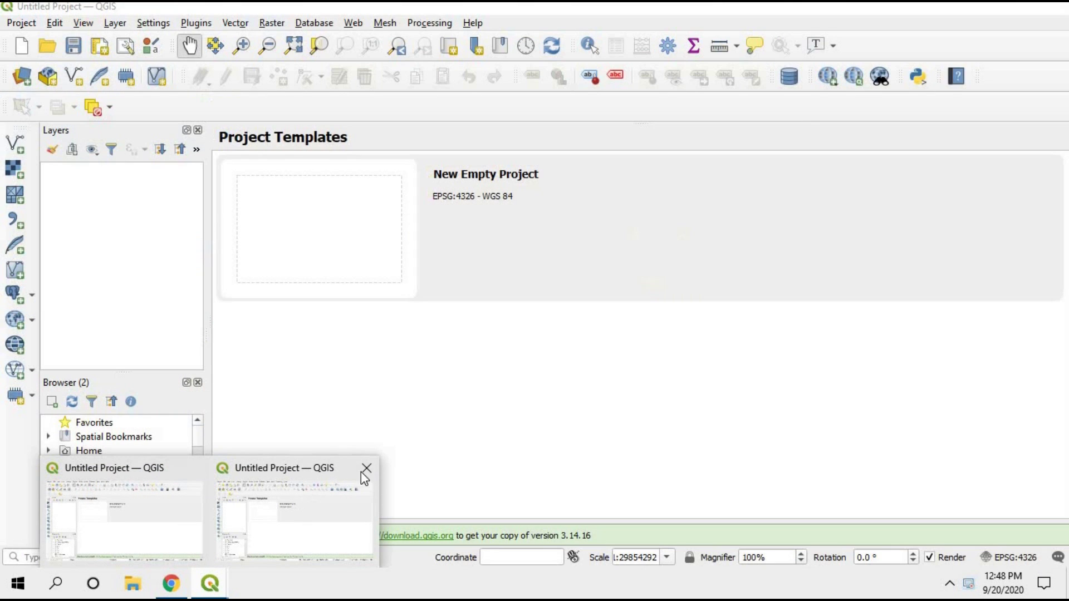
pyautogui.click(366, 469)
pyautogui.click(235, 504)
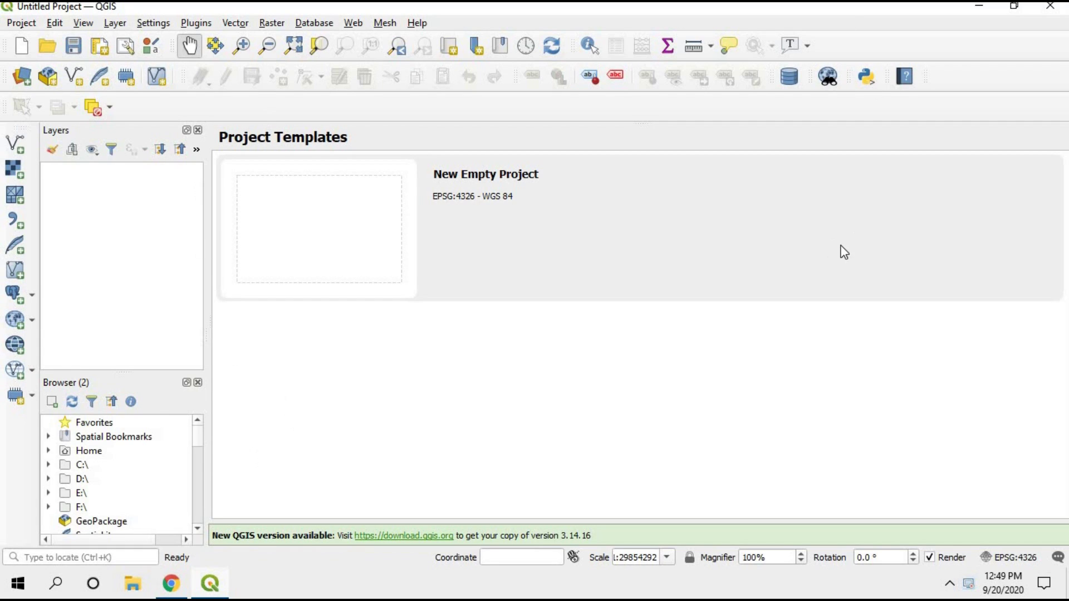
pyautogui.click(446, 221)
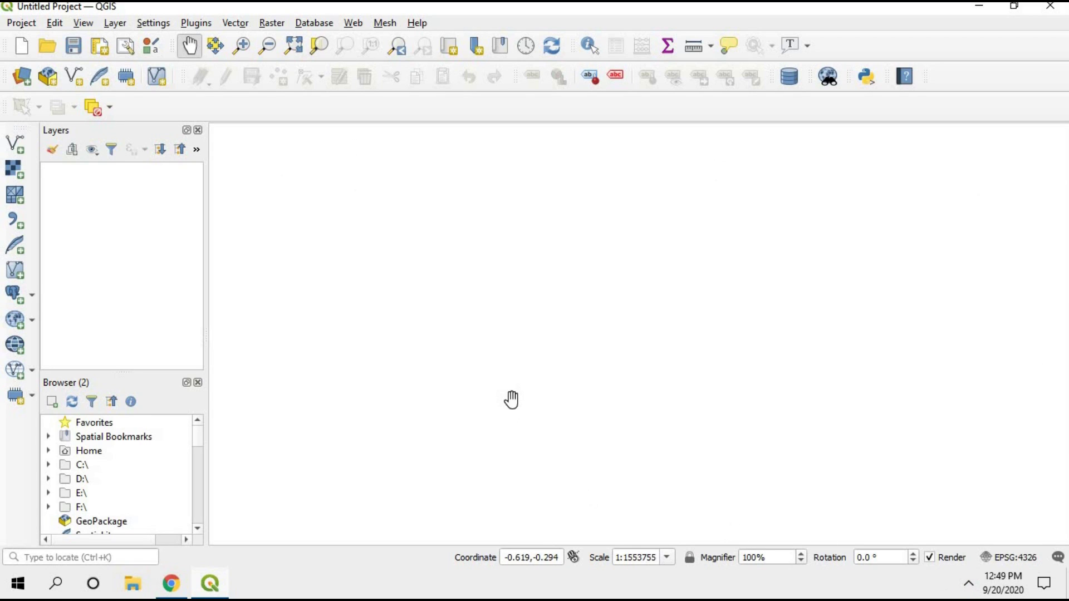
# Find the QuickMapServices plugin with the search term "quick" and install it.
pyautogui.click(192, 25)
pyautogui.click(226, 41)
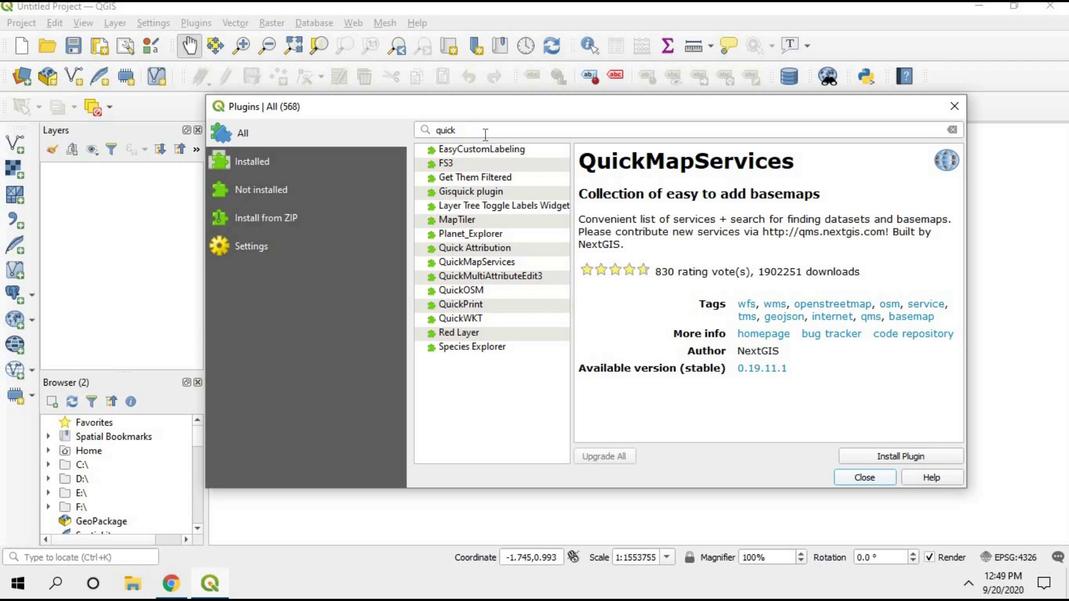
pyautogui.click(484, 133)
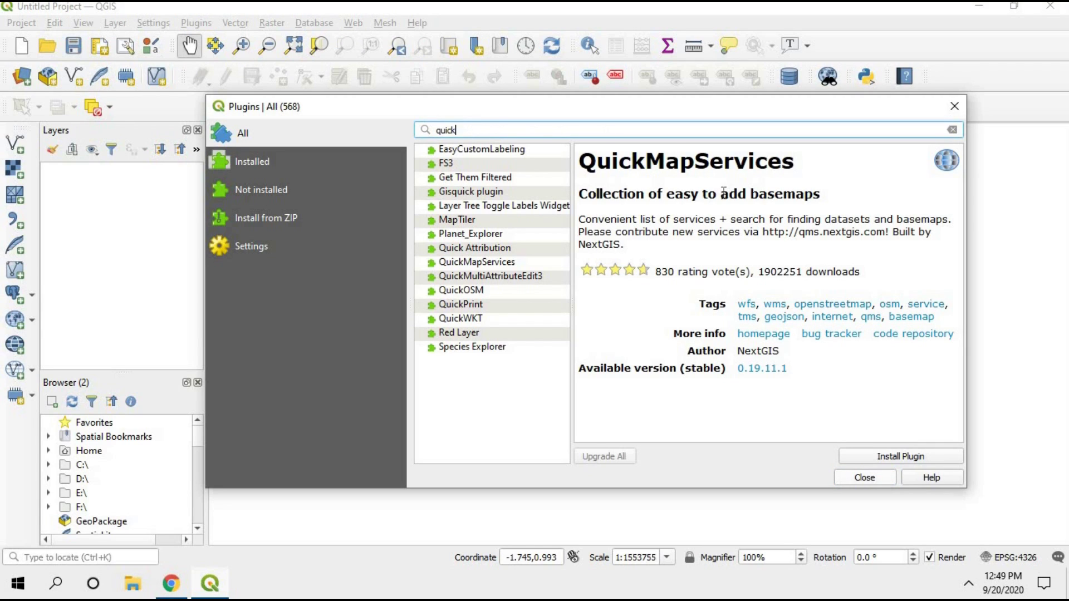
pyautogui.click(888, 456)
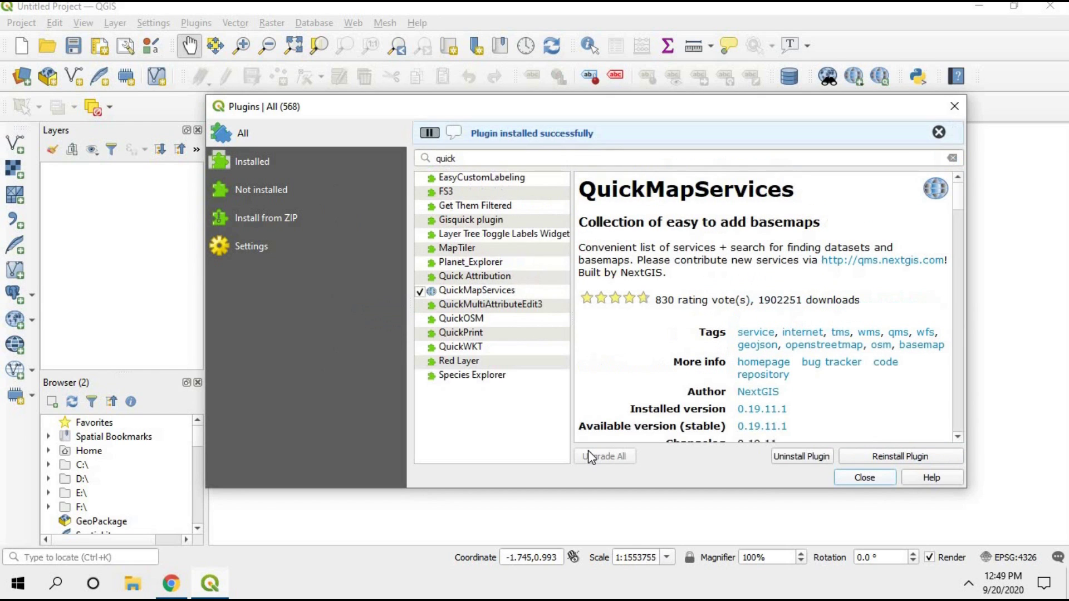
pyautogui.click(852, 480)
# Add the OSM Standard basemap from QuickMapServices to the project.
pyautogui.click(353, 23)
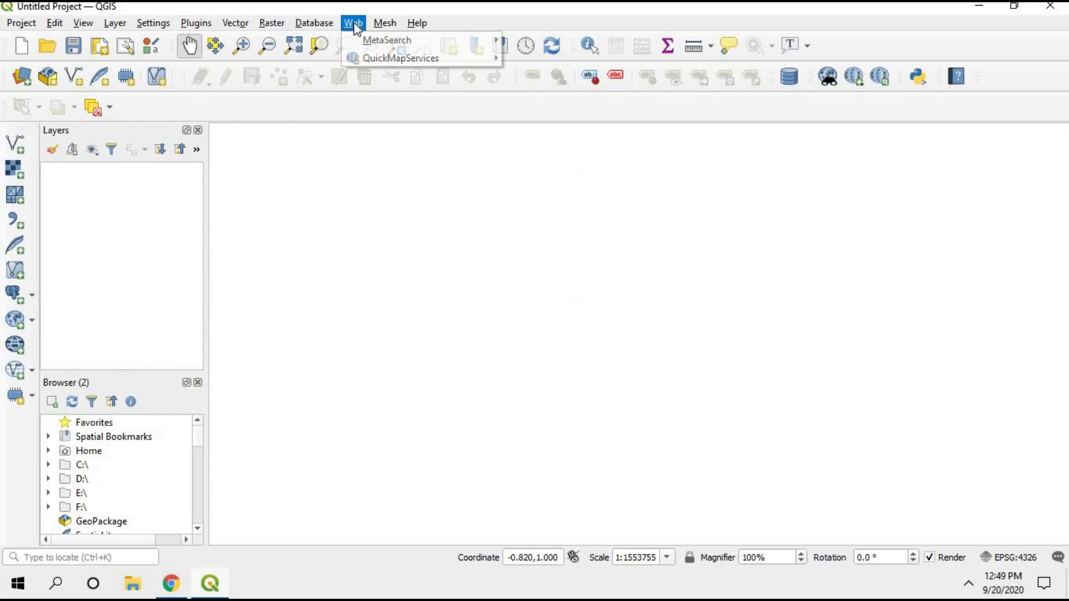
pyautogui.moveTo(437, 57)
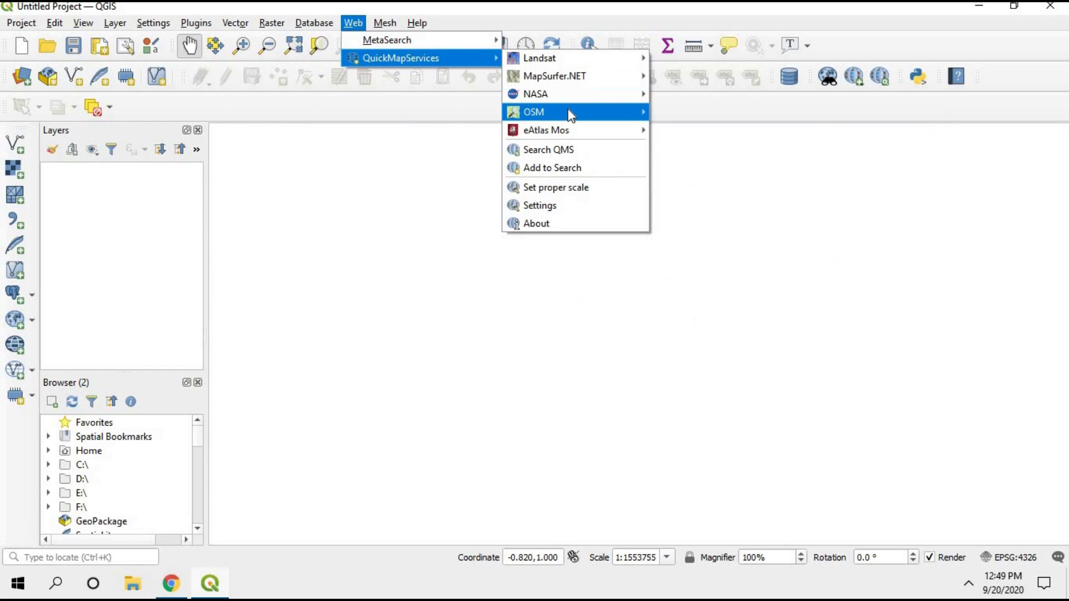
pyautogui.moveTo(568, 112)
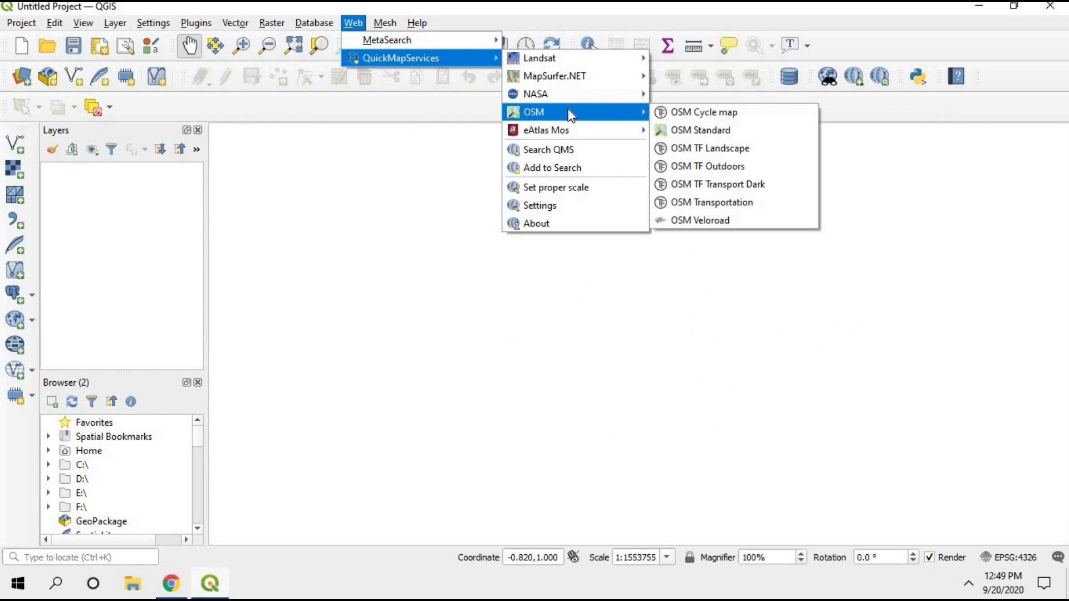
pyautogui.click(702, 130)
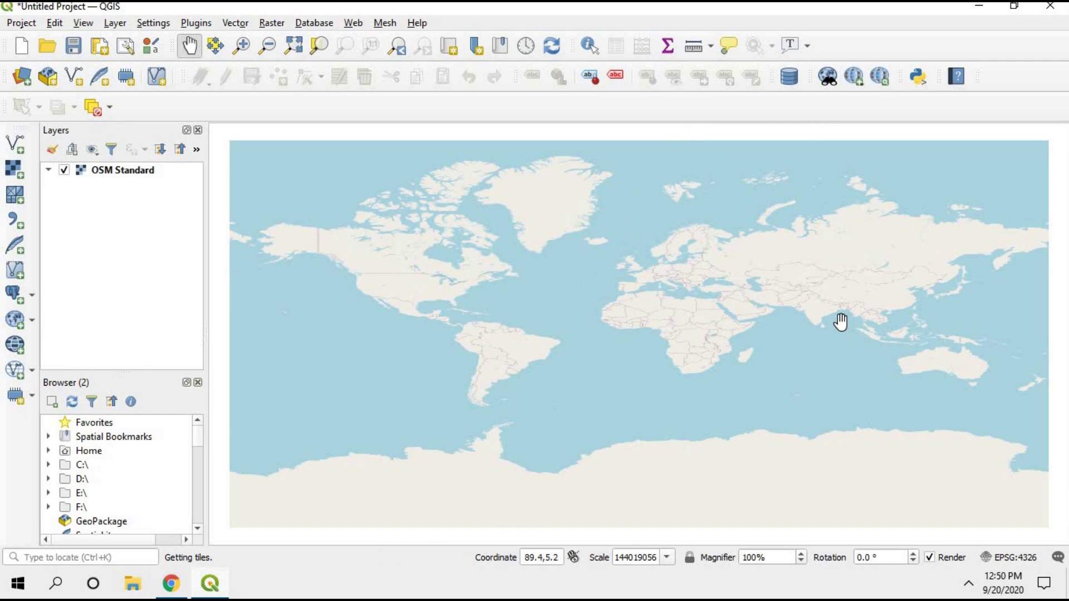
# Locate the Parambikulam WLS/Tiger Reserve in southern India on the OSM basemap.
pyautogui.scroll(1, 823, 317)
pyautogui.scroll(1, 810, 290)
pyautogui.scroll(1, 792, 360)
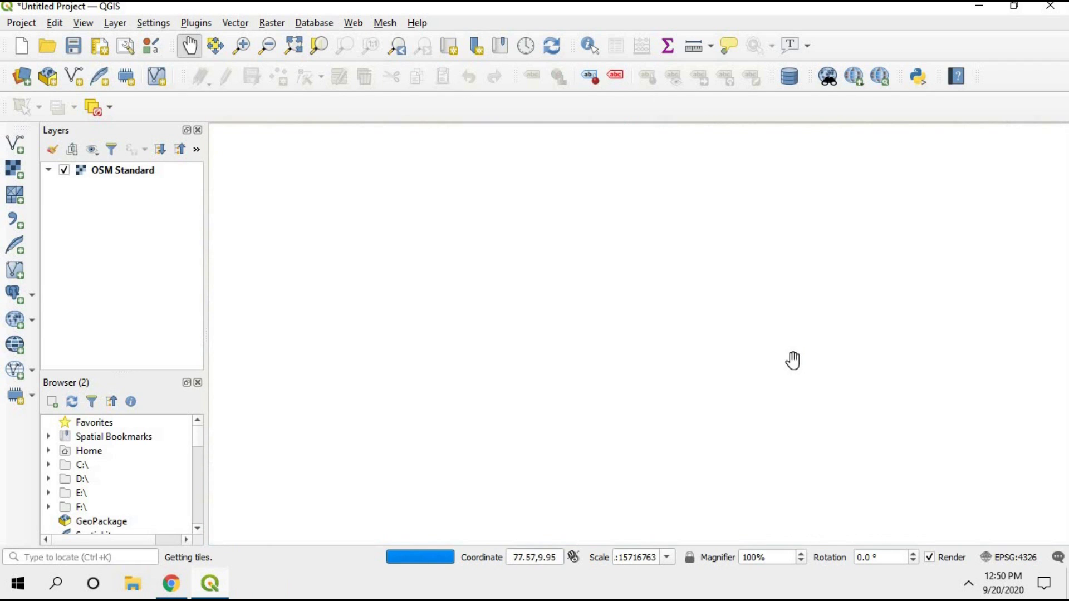
pyautogui.scroll(1, 802, 345)
pyautogui.scroll(1, 799, 345)
pyautogui.scroll(1, 779, 337)
pyautogui.scroll(1, 752, 329)
pyautogui.scroll(1, 740, 304)
pyautogui.scroll(1, 802, 313)
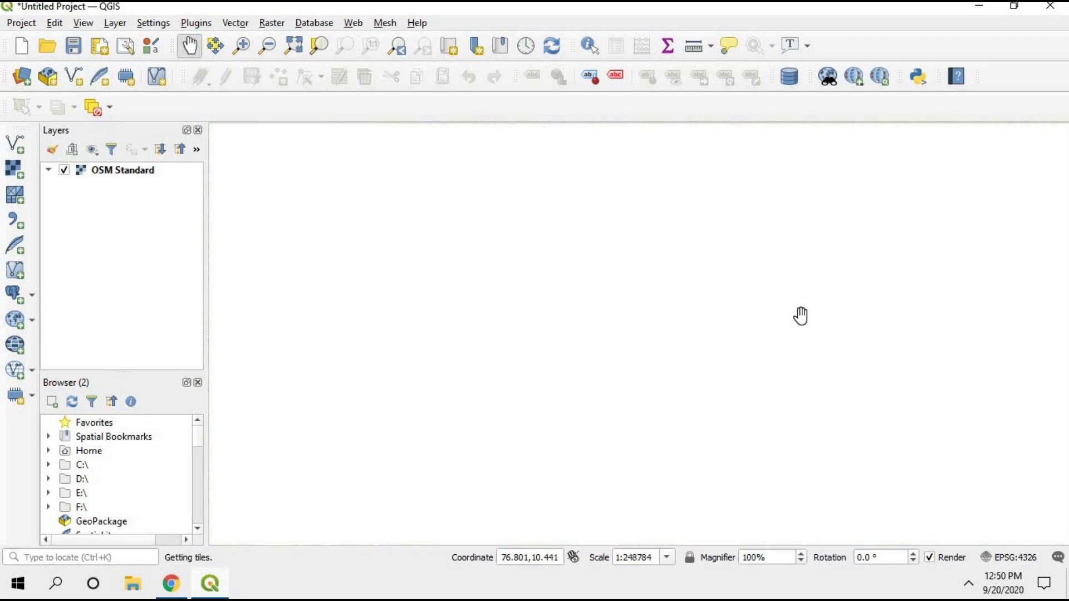
pyautogui.moveTo(795, 318); pyautogui.dragTo(730, 316)
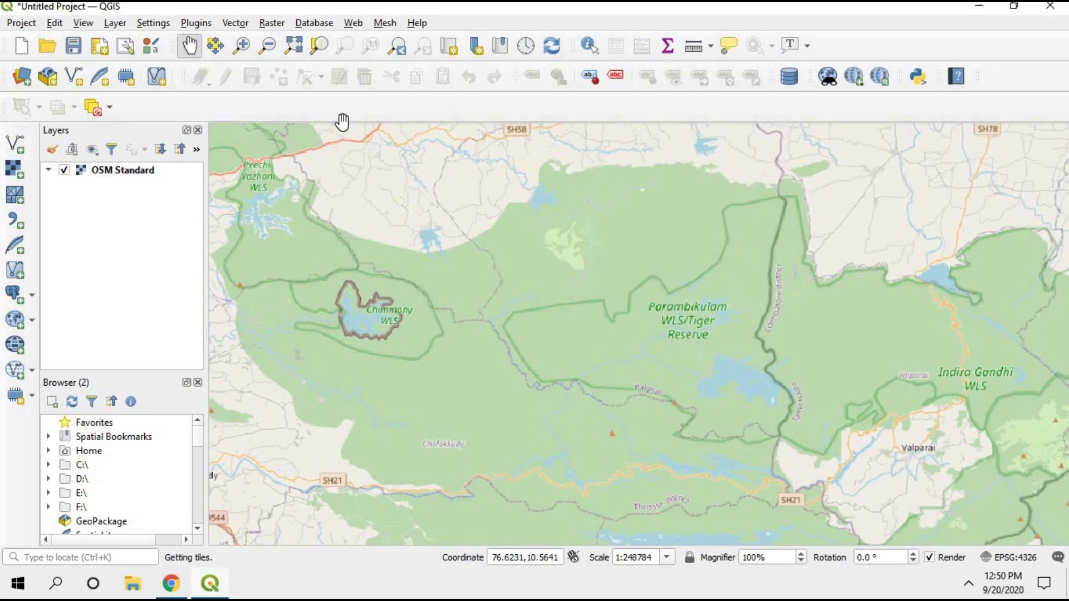
# Create a temporary scratch layer named "Study Area" with the geometry type Polygon / CurvePolygon.
pyautogui.click(127, 78)
pyautogui.moveTo(544, 131); pyautogui.dragTo(439, 124)
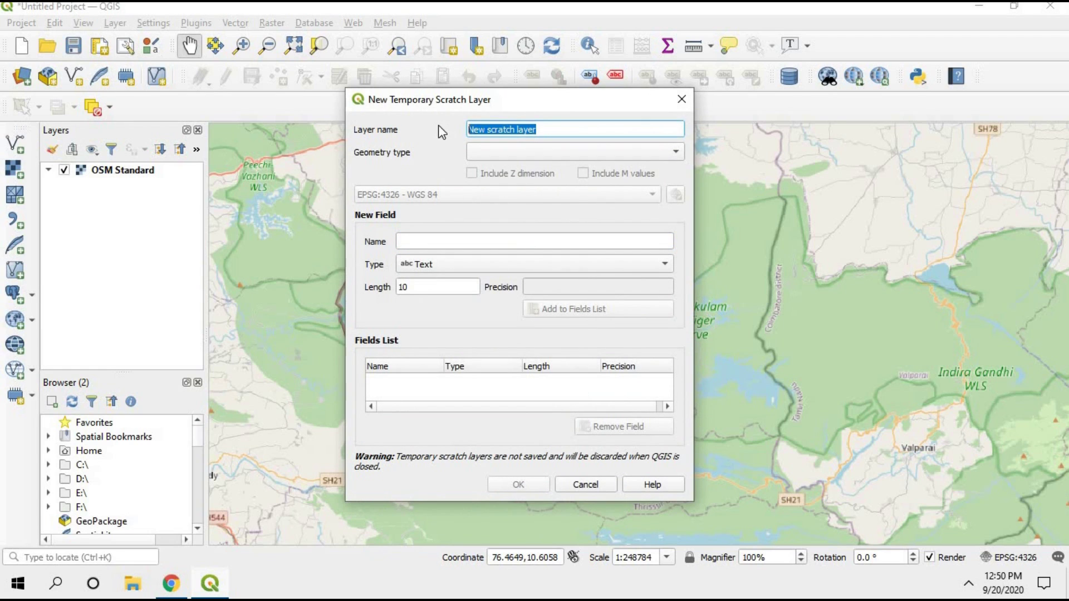
pyautogui.write('Study Area')
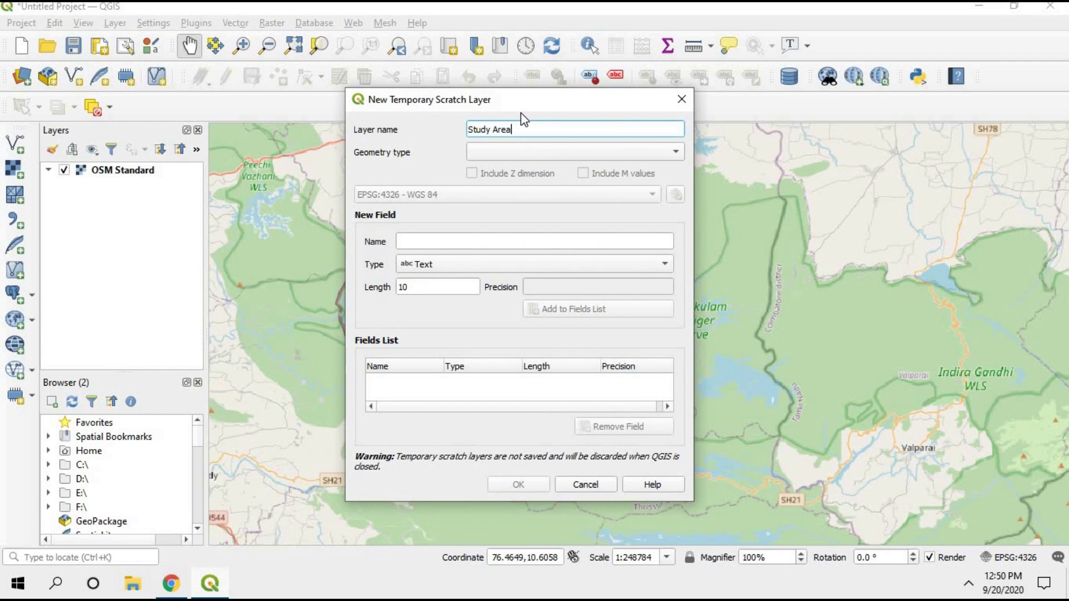
pyautogui.click(572, 151)
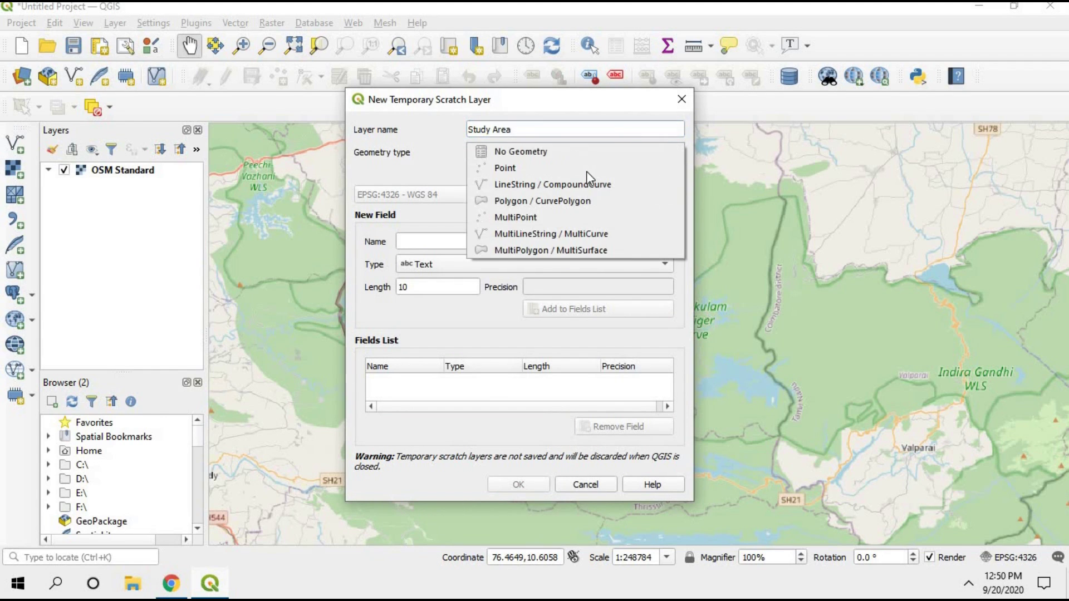
pyautogui.click(576, 201)
pyautogui.click(519, 484)
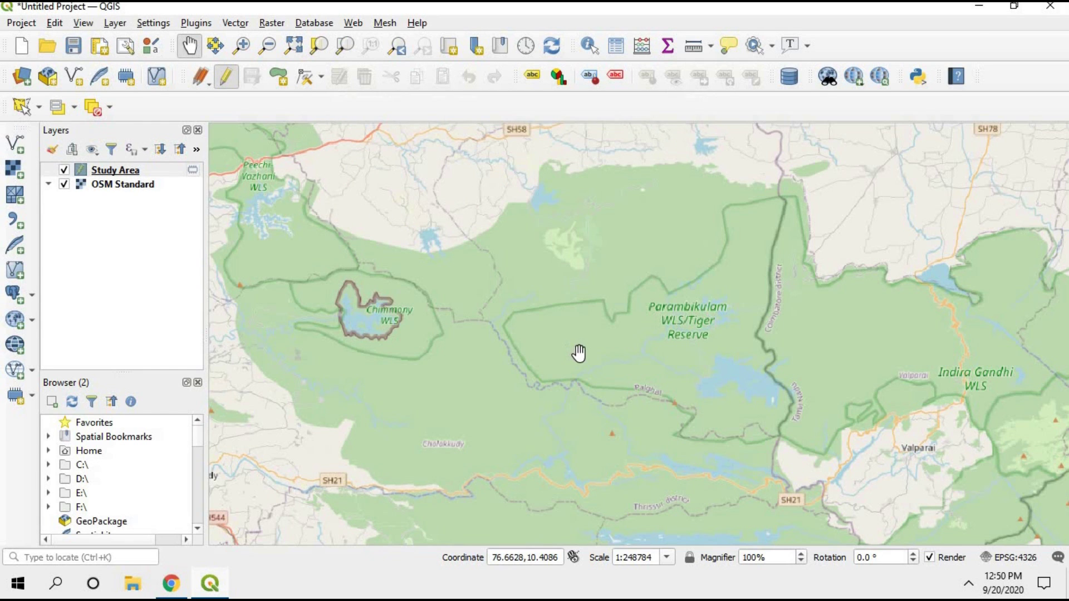
# Start a polygon in the Study Area layer, tracing the Parambikulam reserve's northern boundary eastward from its western corner.
pyautogui.scroll(1, 579, 351)
pyautogui.moveTo(663, 329); pyautogui.dragTo(598, 340)
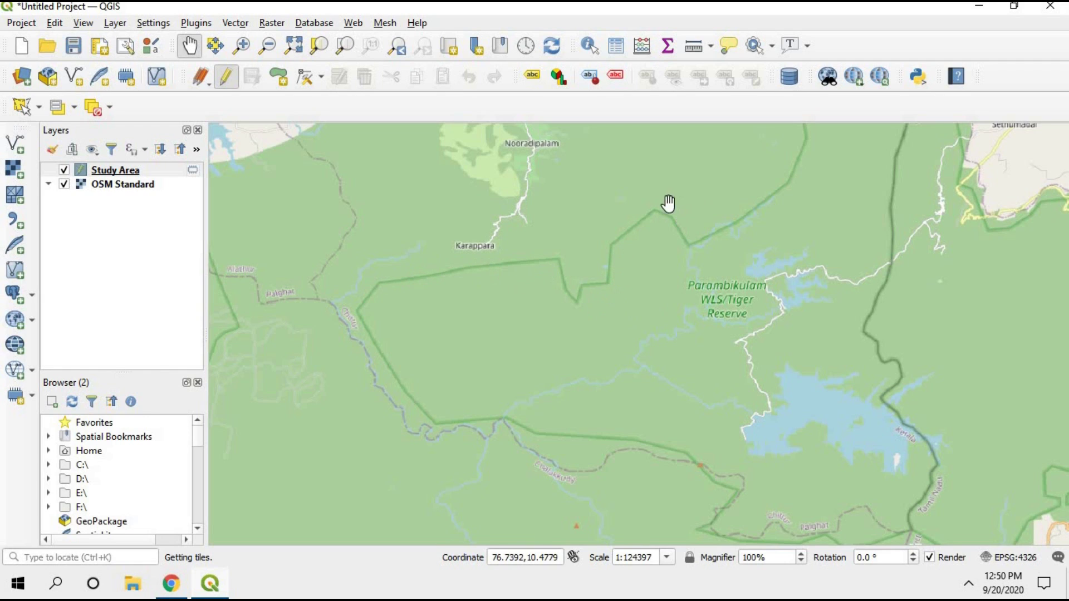
pyautogui.click(281, 83)
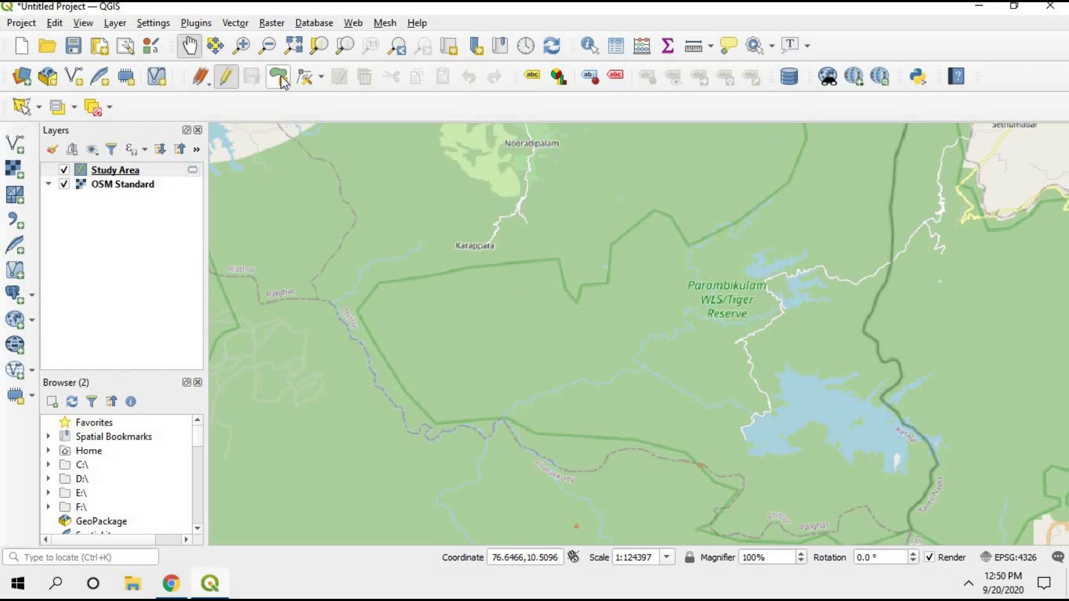
pyautogui.click(282, 82)
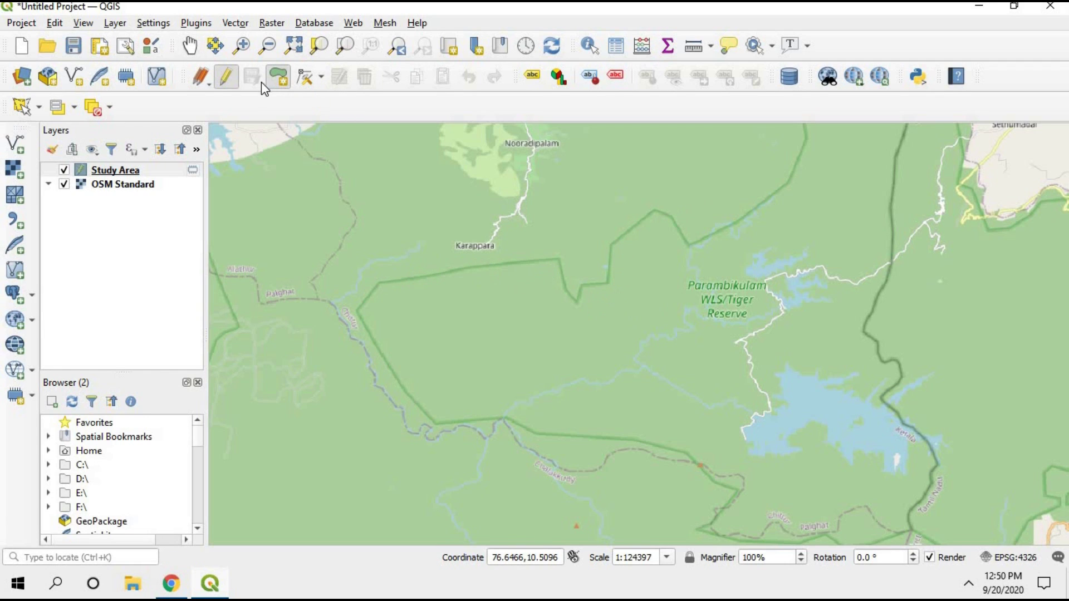
pyautogui.click(378, 284)
pyautogui.click(420, 277)
pyautogui.click(463, 270)
pyautogui.click(558, 260)
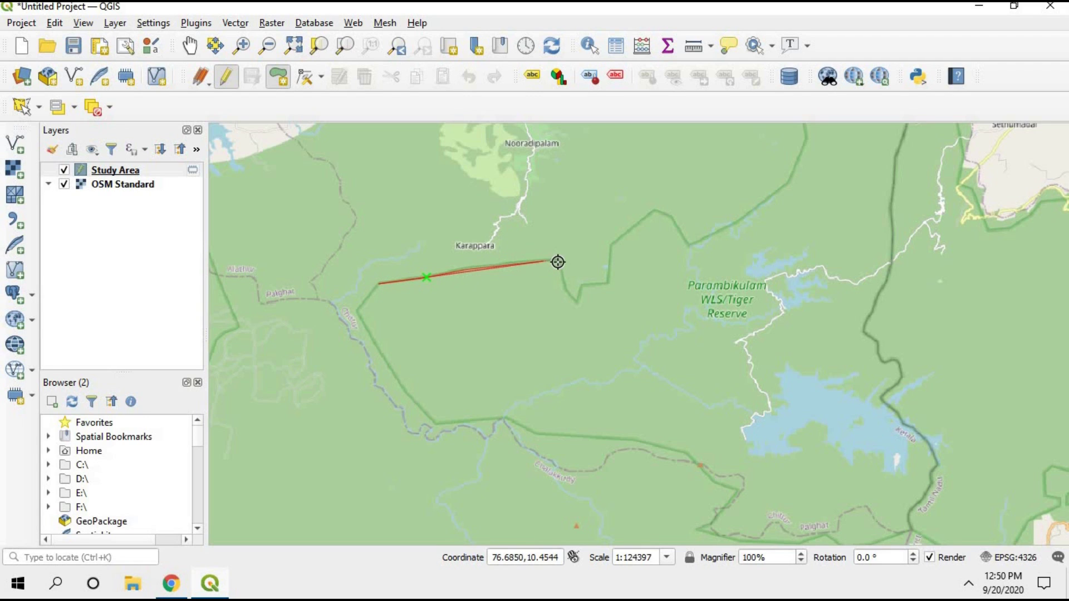
pyautogui.click(578, 299)
pyautogui.click(583, 286)
pyautogui.click(615, 283)
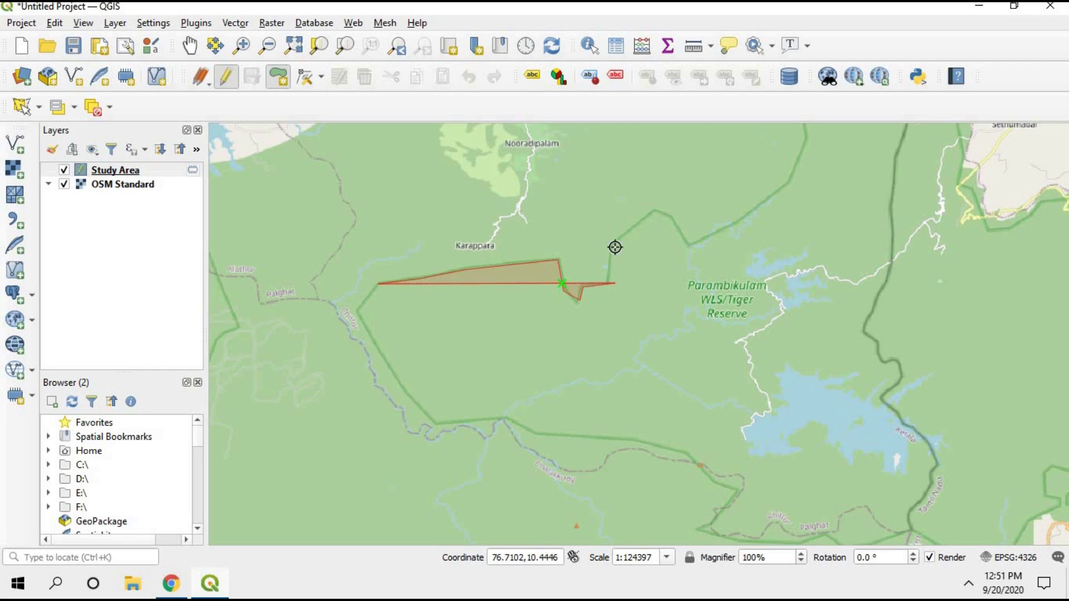
pyautogui.click(612, 242)
pyautogui.click(655, 210)
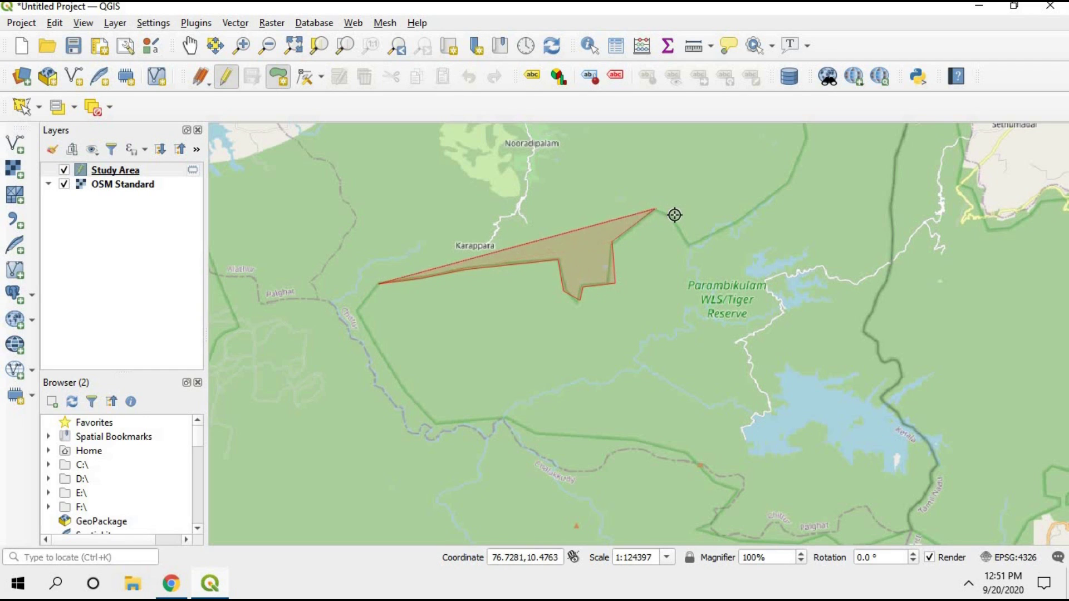
pyautogui.click(675, 214)
pyautogui.click(690, 246)
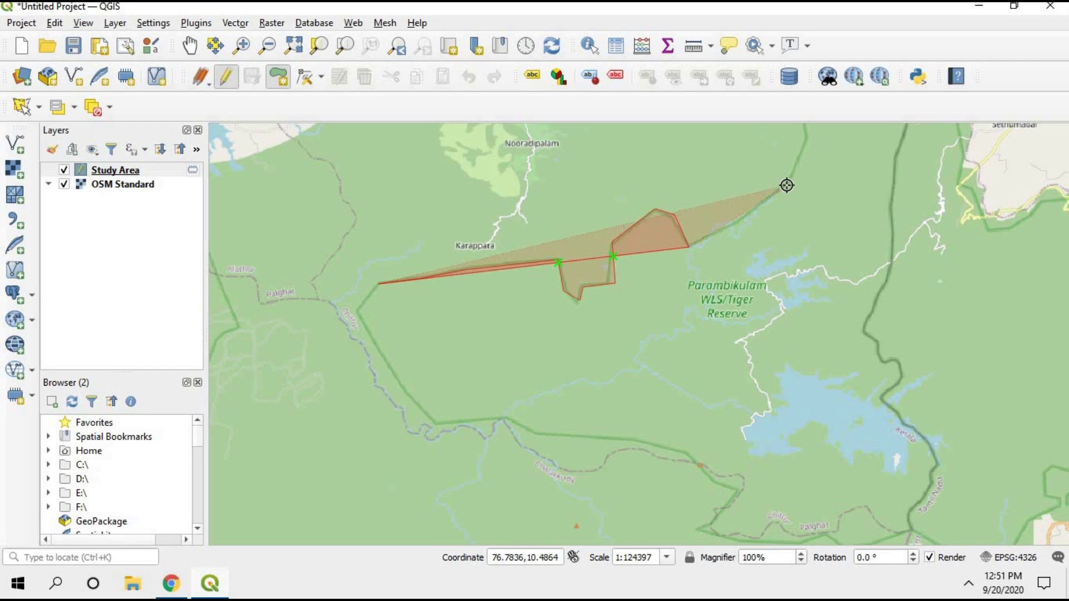
# Continue the Study Area polygon along the reserve's northeastern boundary, around the northern corner and past the district border.
pyautogui.scroll(2, 786, 185)
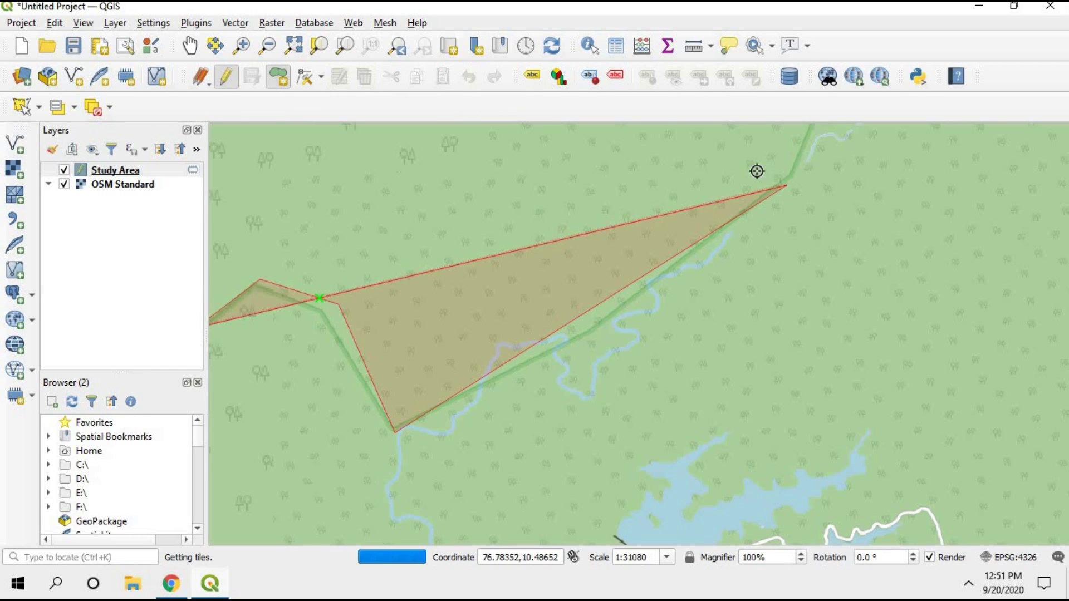
pyautogui.scroll(-1, 807, 143)
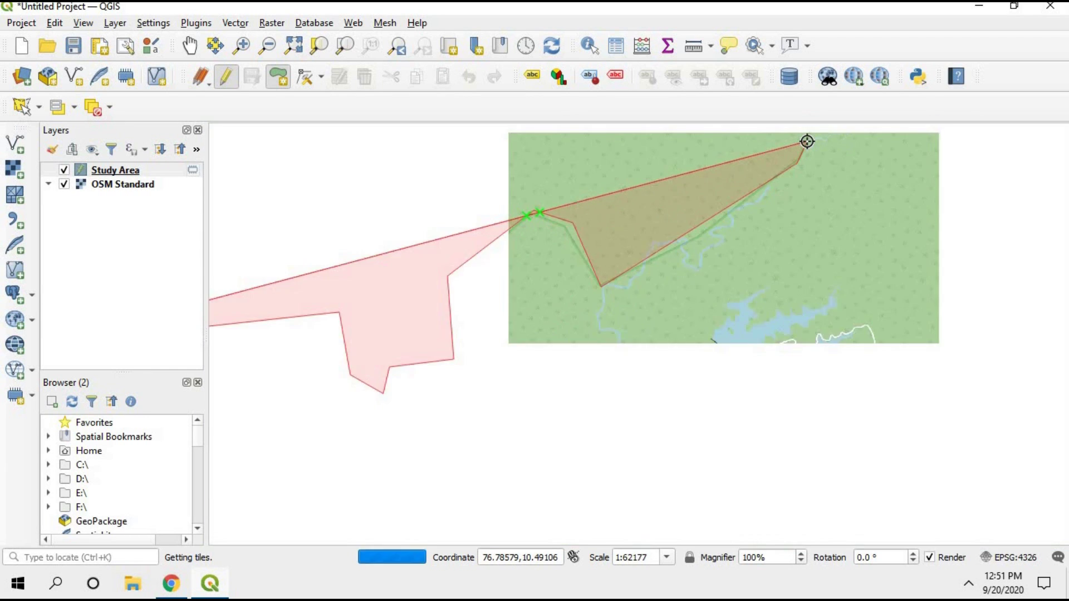
pyautogui.scroll(-2, 807, 142)
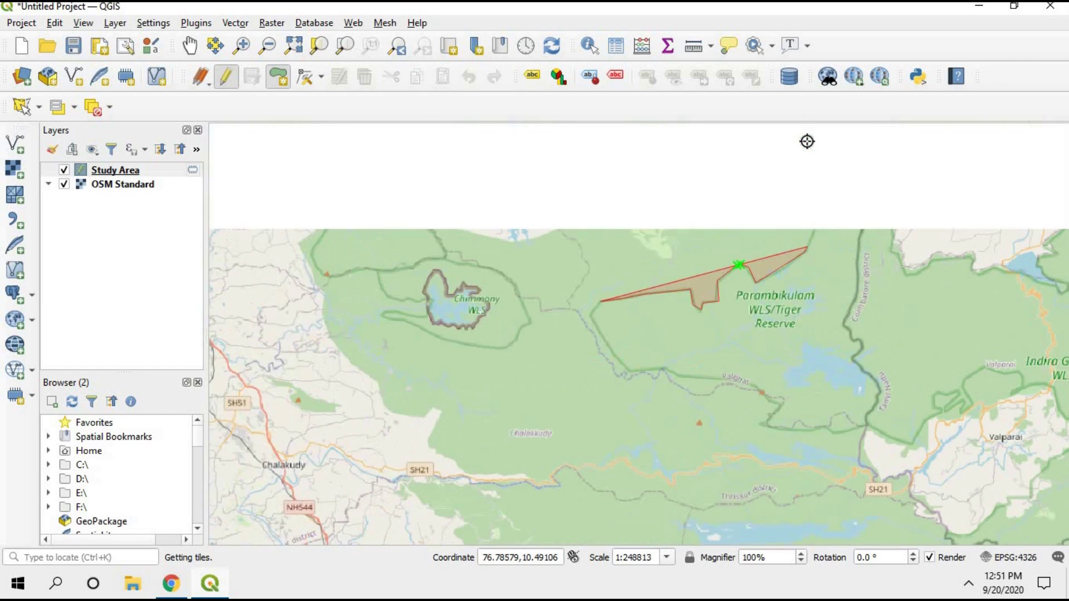
pyautogui.press('Right')
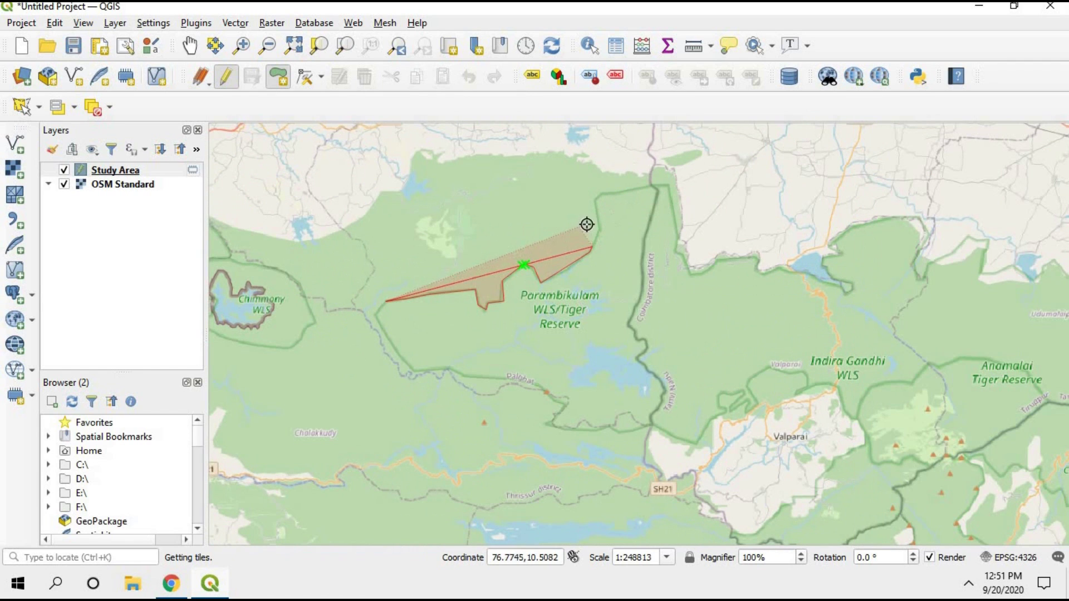
pyautogui.click(599, 195)
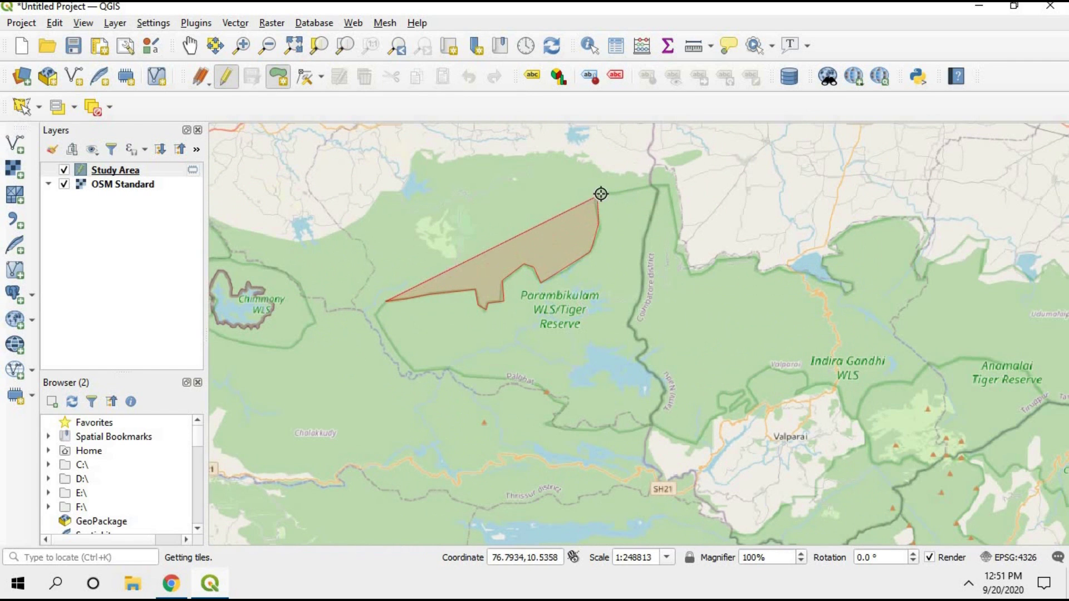
pyautogui.click(662, 185)
pyautogui.click(681, 252)
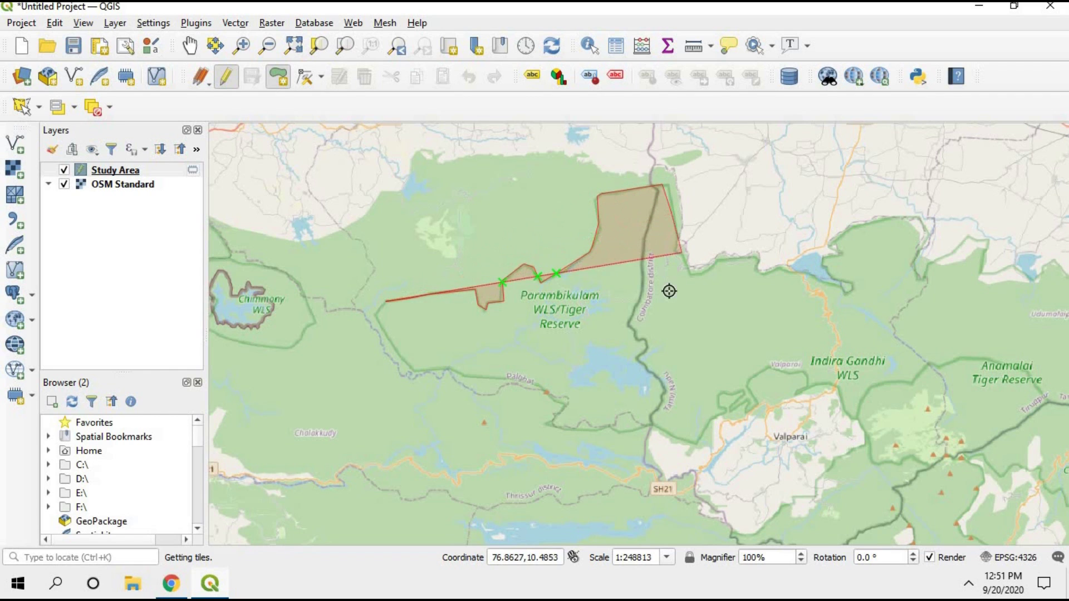
# Trace the polygon's eastern, southern and western sides, finish the feature and hide the OSM Standard layer.
pyautogui.click(670, 291)
pyautogui.click(684, 413)
pyautogui.click(660, 429)
pyautogui.click(622, 431)
pyautogui.click(568, 430)
pyautogui.click(543, 425)
pyautogui.click(562, 400)
pyautogui.click(546, 390)
pyautogui.click(490, 377)
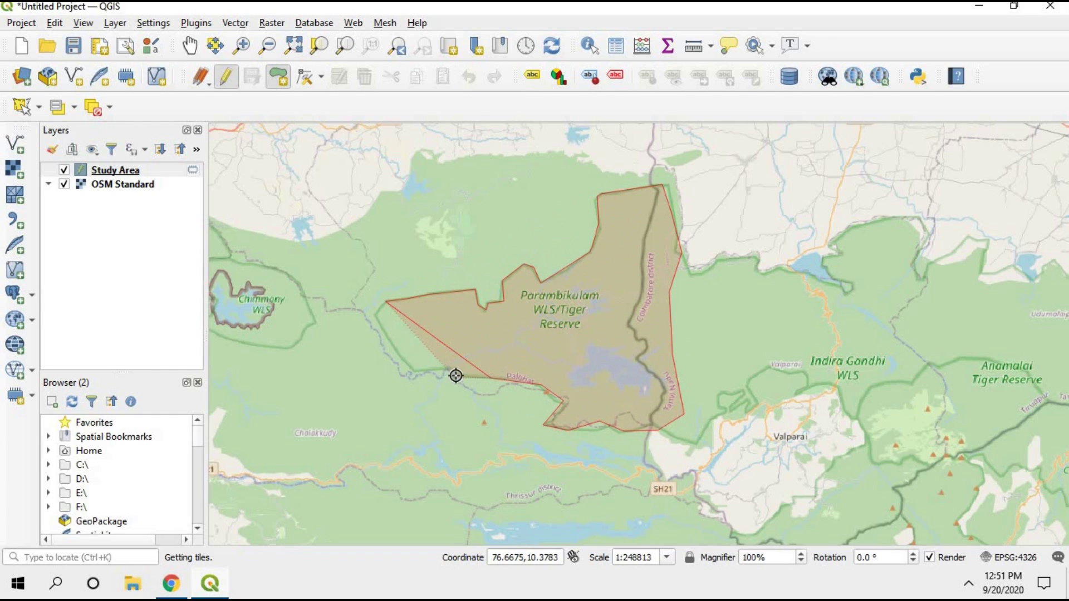
pyautogui.click(413, 368)
pyautogui.click(393, 346)
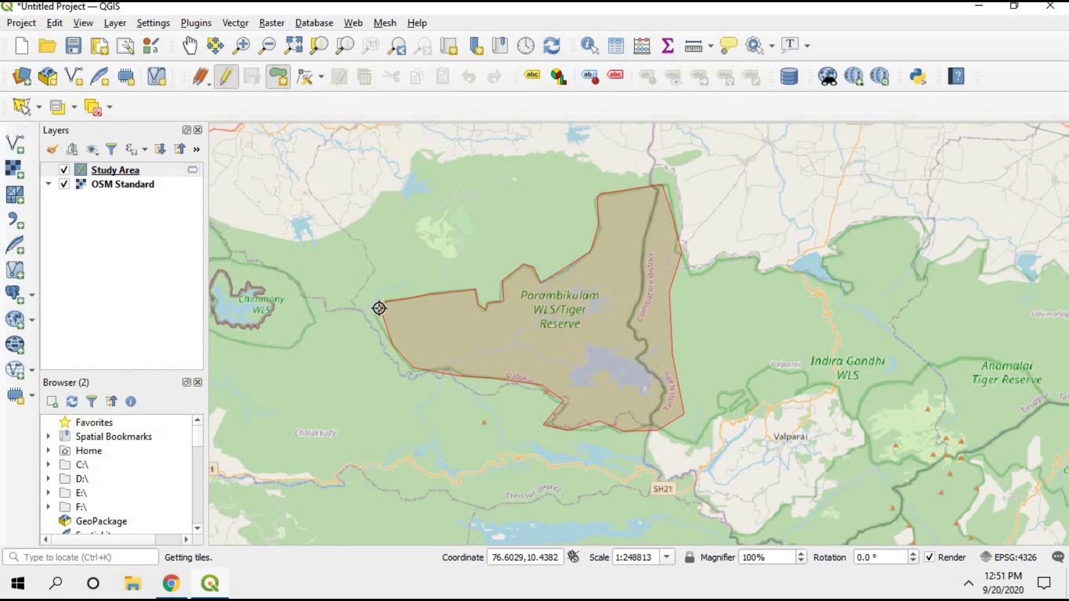
pyautogui.rightClick(380, 308)
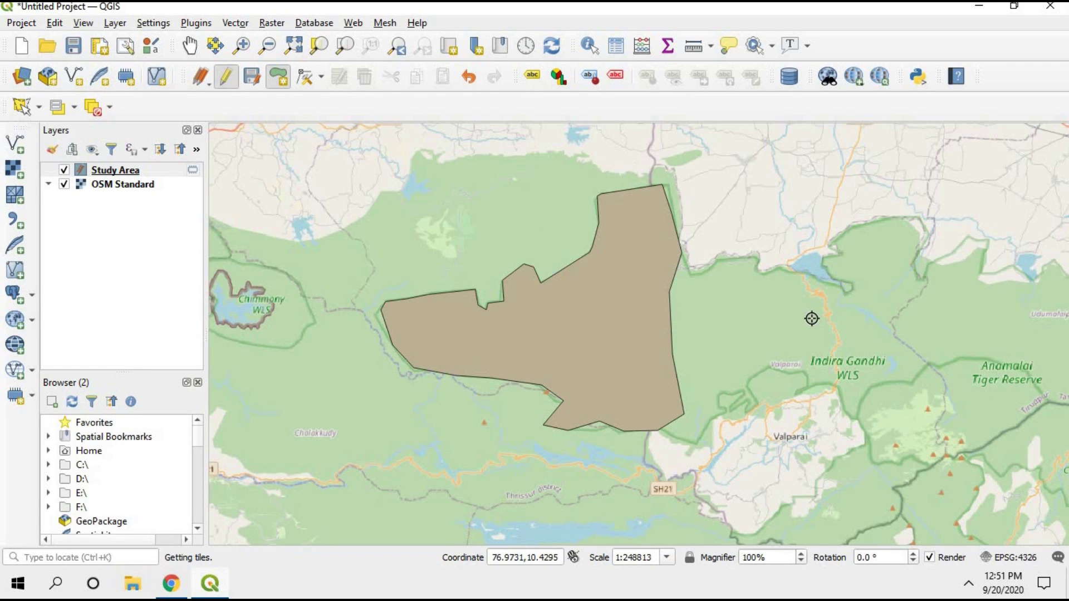
pyautogui.click(64, 185)
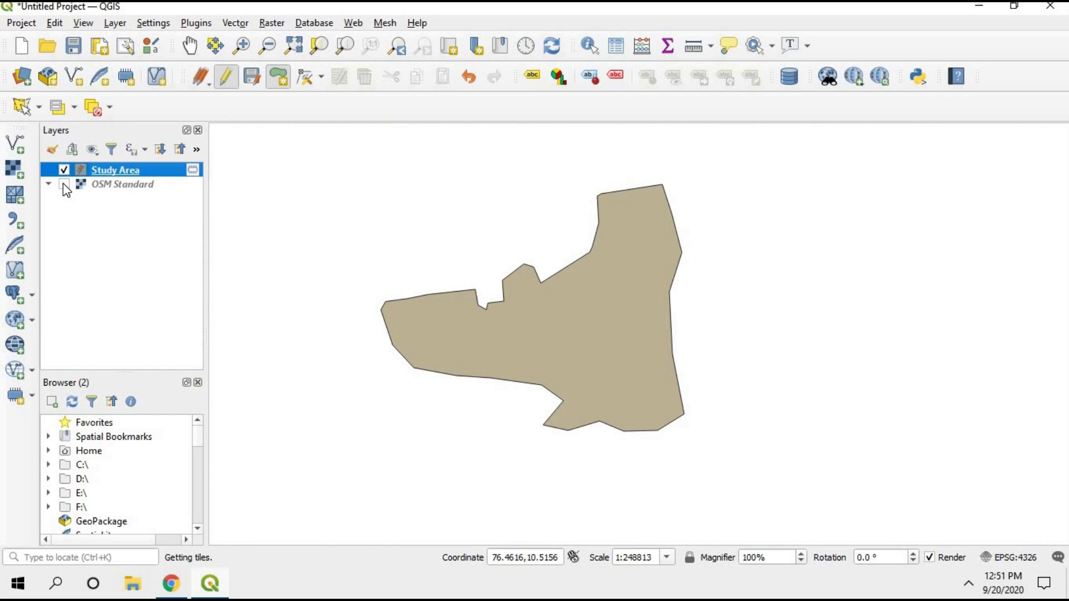
# Compare the digitized polygon with the OSM Standard basemap by showing the basemap briefly and hiding it again.
pyautogui.click(64, 185)
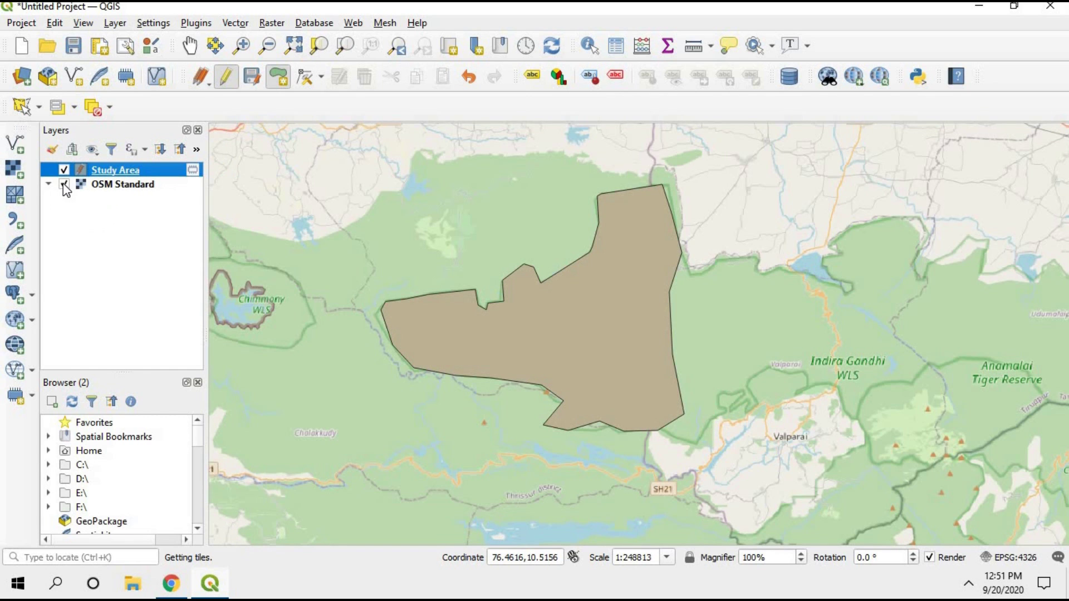
pyautogui.click(64, 184)
pyautogui.click(191, 47)
pyautogui.moveTo(606, 336); pyautogui.dragTo(615, 342)
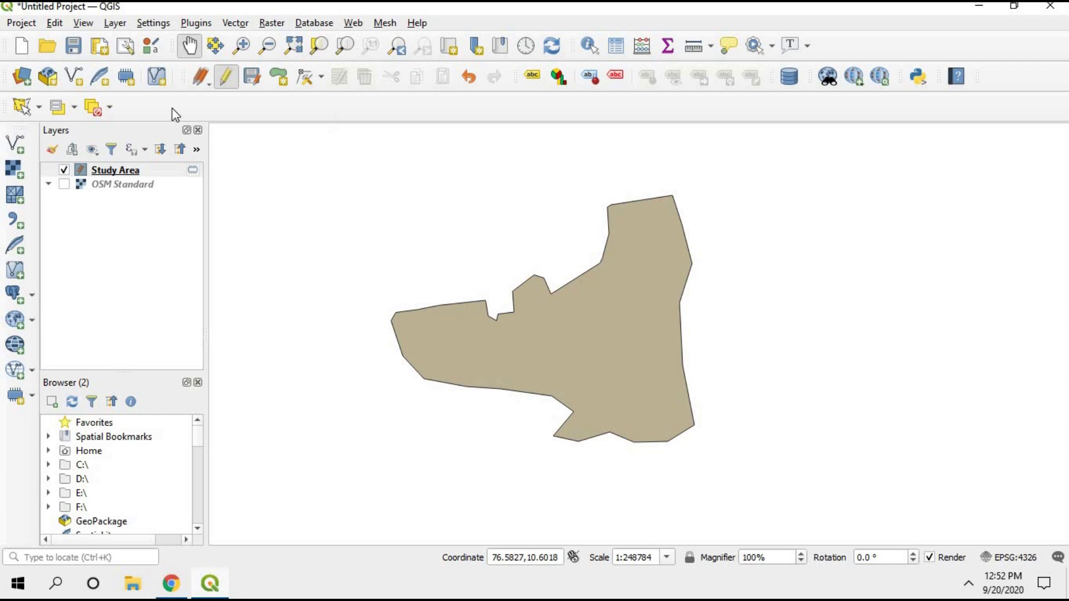
# Create a temporary scratch layer named "Sample sites" with the geometry type Point, keeping EPSG:4326 - WGS 84.
pyautogui.click(126, 78)
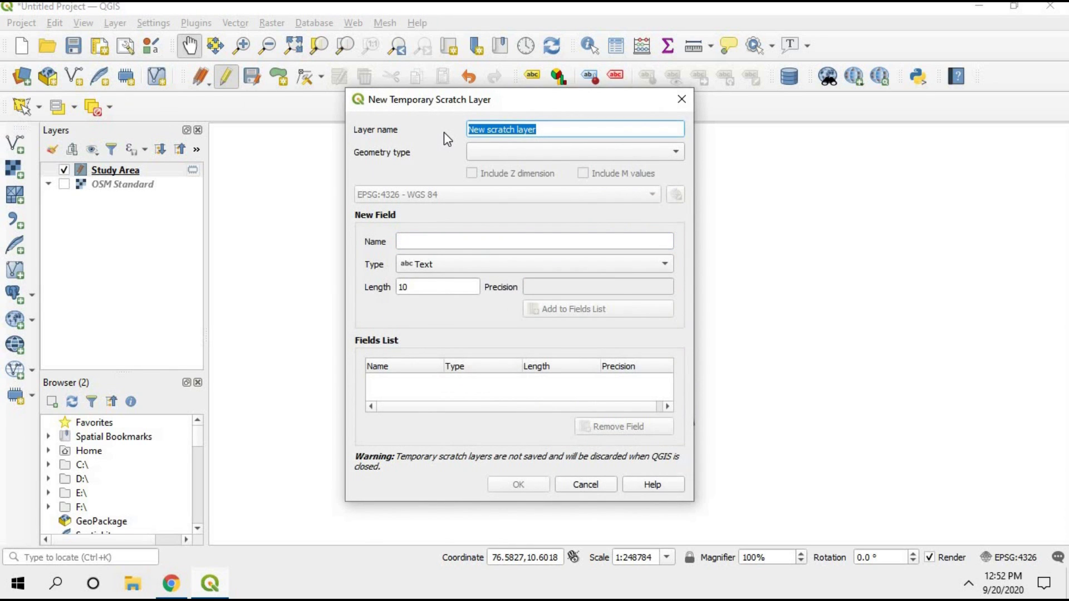
pyautogui.press('BackSpace')
pyautogui.write('Sample sites')
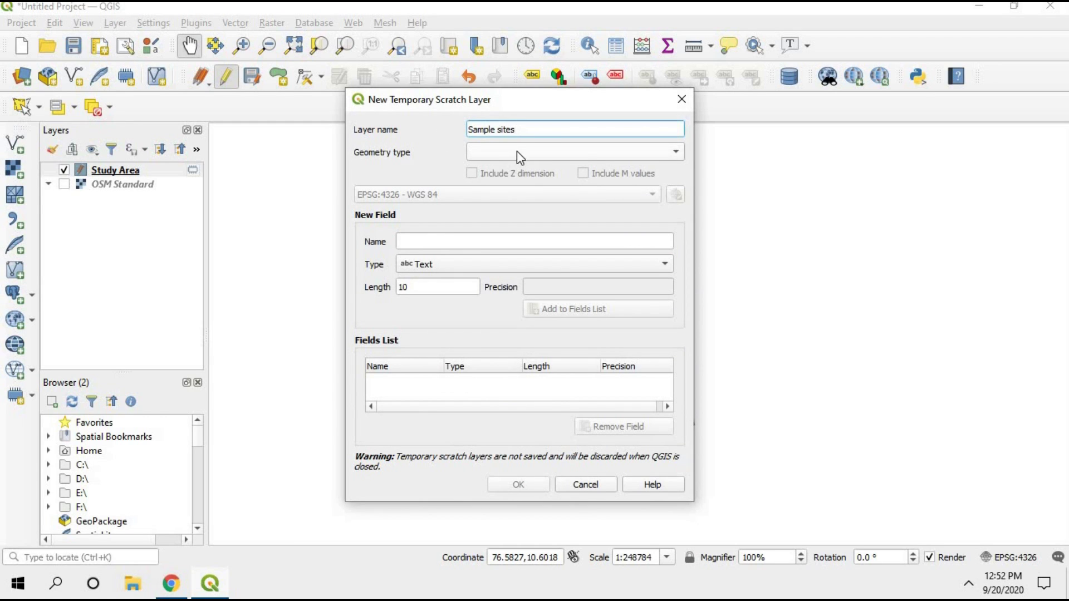
pyautogui.click(517, 152)
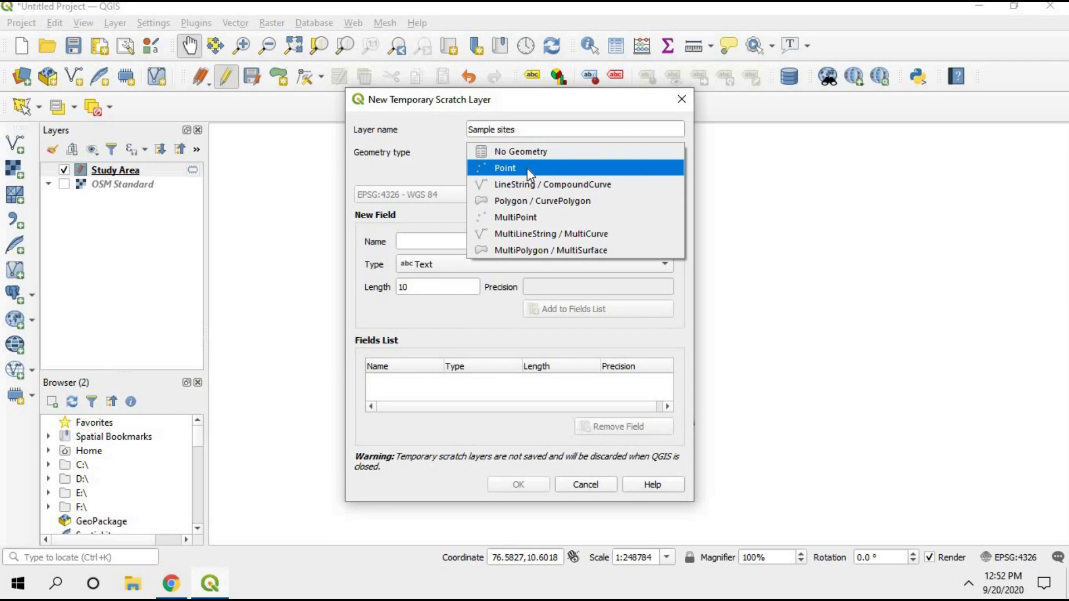
pyautogui.click(526, 168)
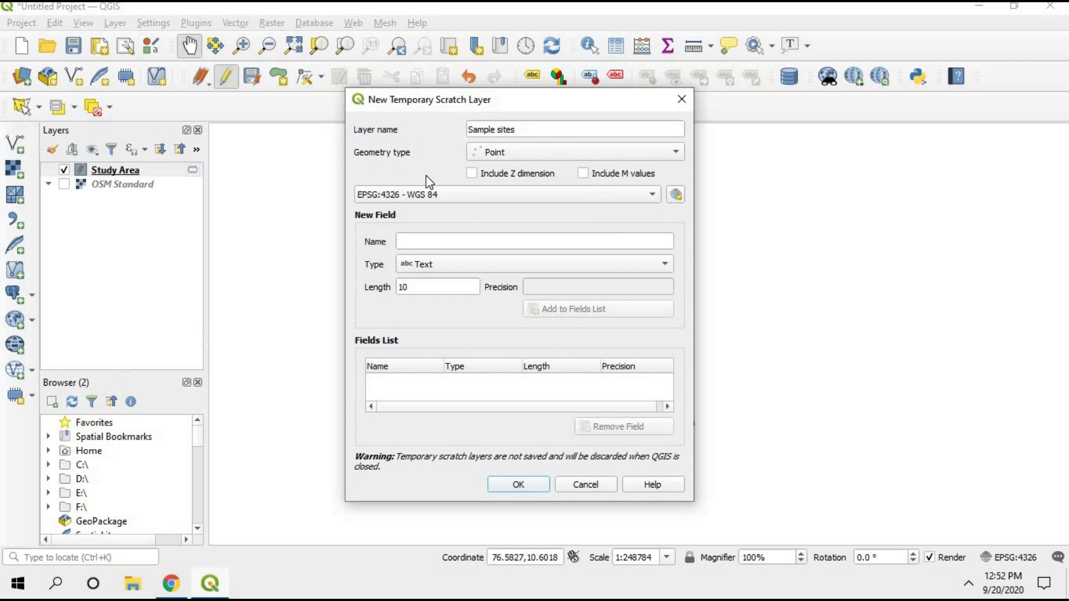
pyautogui.click(530, 484)
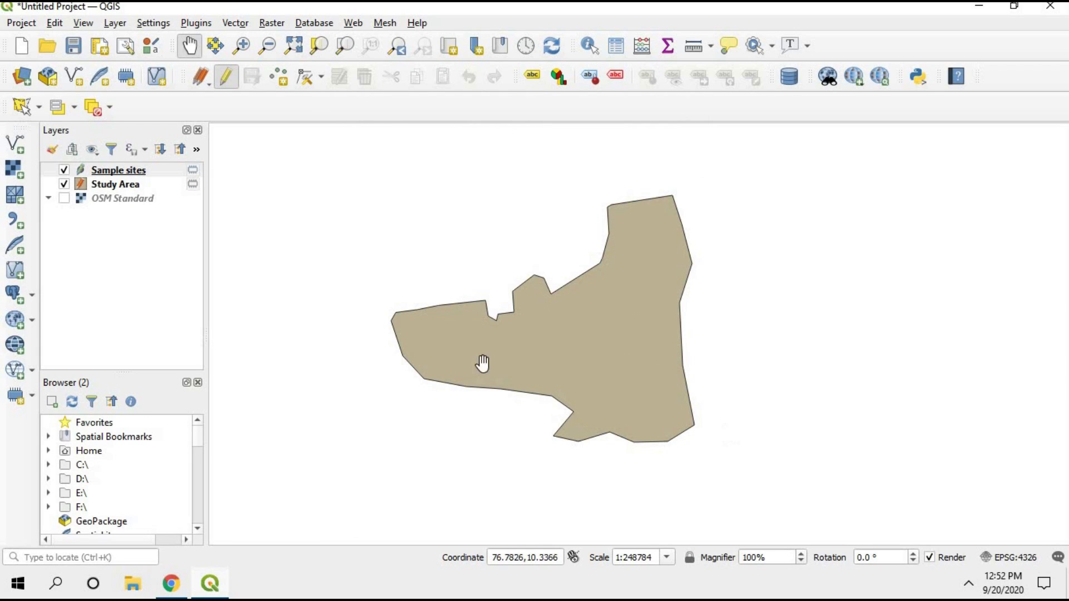
# Open the layer styling of the Study Area layer and list the fill presets from All Symbols.
pyautogui.click(123, 185)
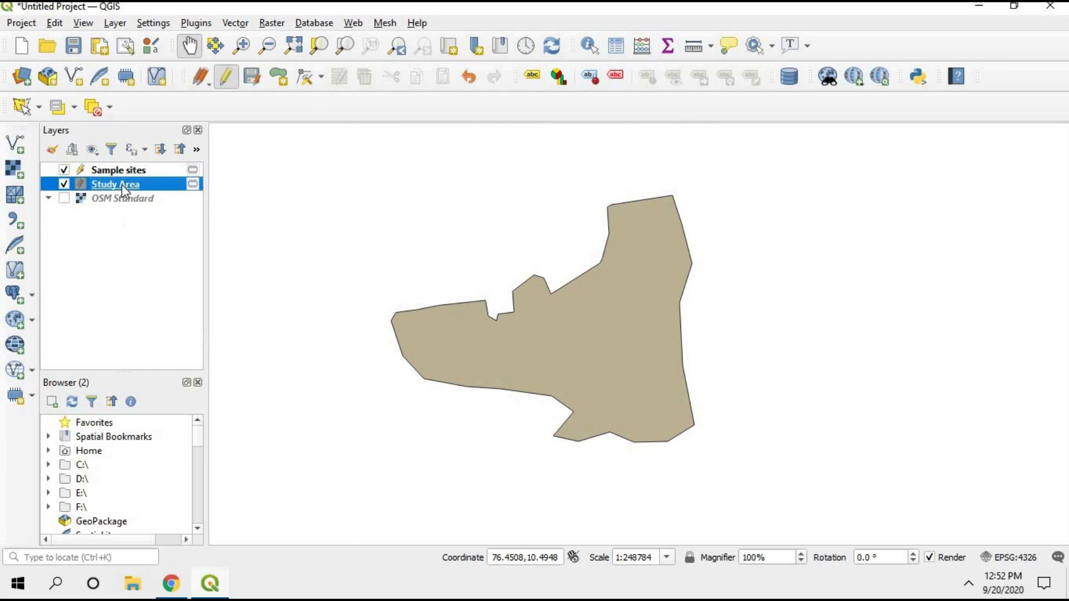
pyautogui.click(52, 150)
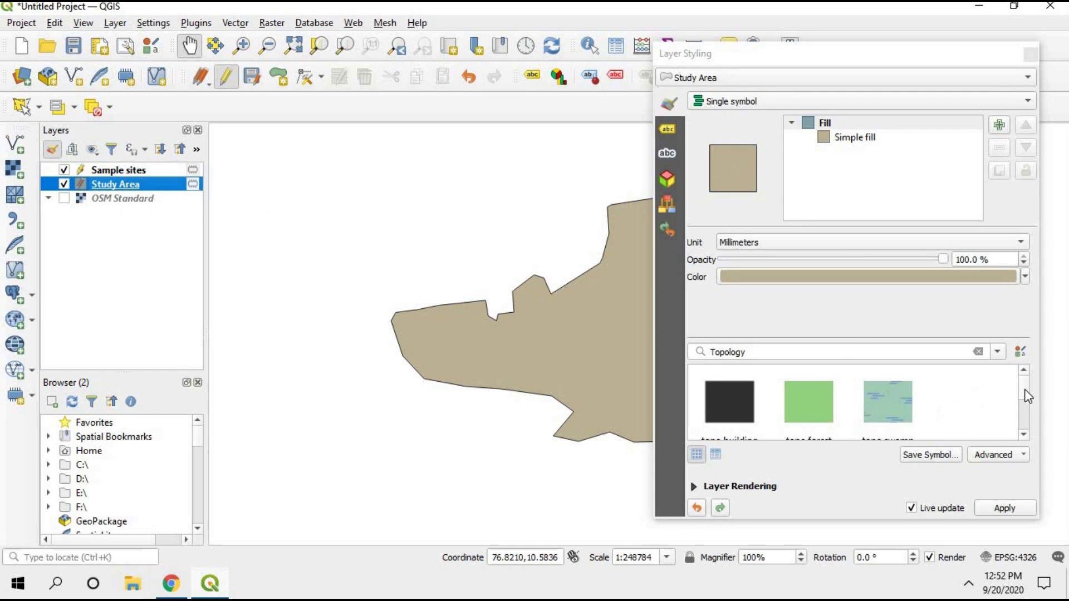
pyautogui.moveTo(1025, 387)
pyautogui.mouseDown()
pyautogui.moveTo(1028, 429)
pyautogui.moveTo(1025, 384)
pyautogui.mouseUp()
pyautogui.click(998, 351)
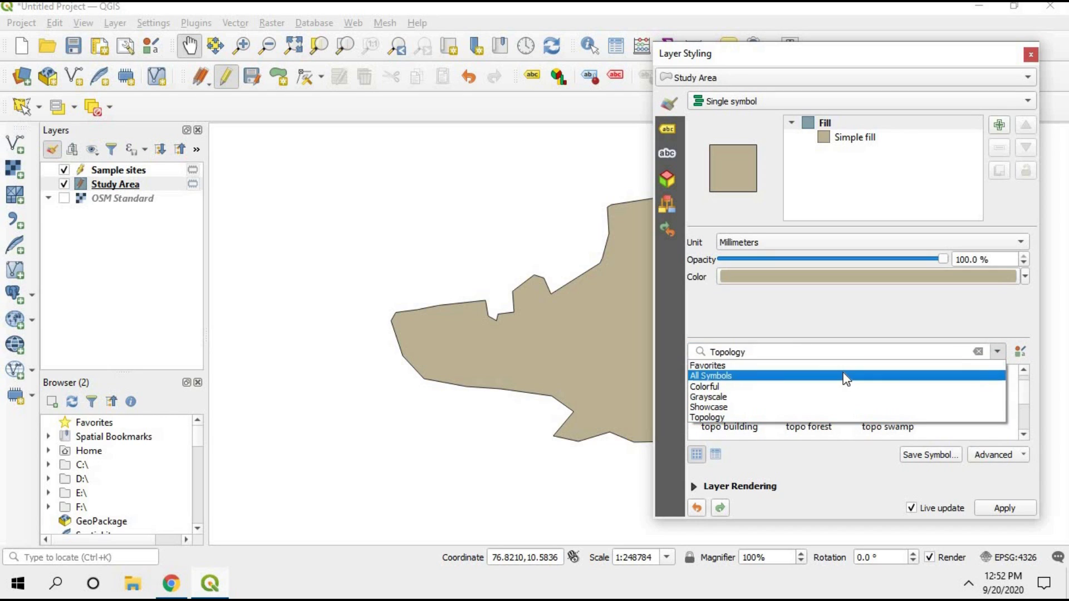
pyautogui.click(845, 377)
# Try out the preset gradient, gray, hashed and dotted fills, apply the simple green fill to the Study Area layer, and close the styling.
pyautogui.click(720, 401)
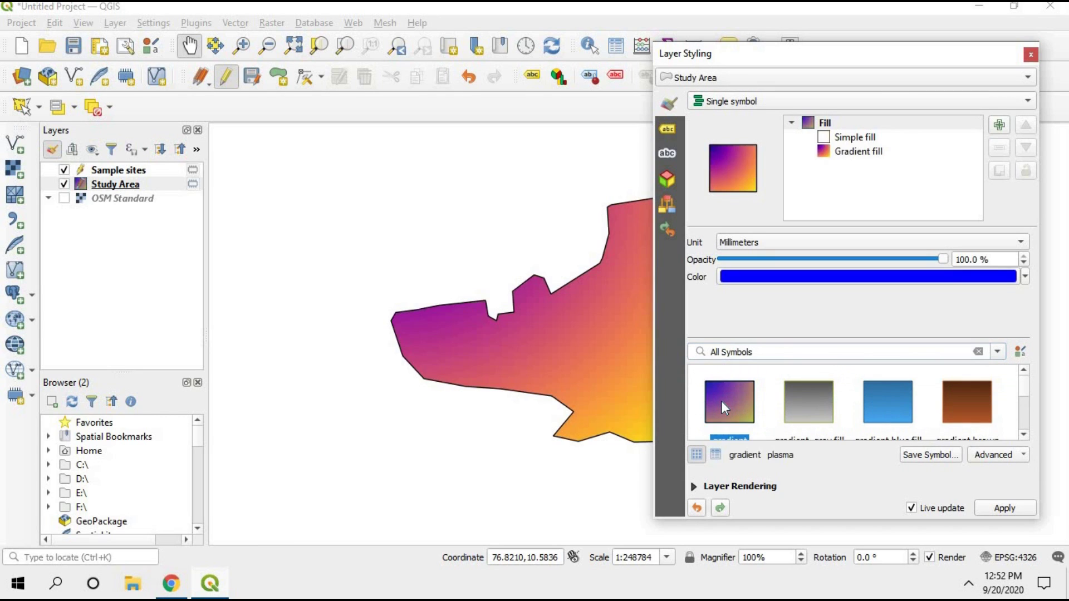
pyautogui.scroll(-1, 721, 401)
pyautogui.click(720, 401)
pyautogui.moveTo(864, 59); pyautogui.dragTo(926, 67)
pyautogui.press('Down')
pyautogui.press('Down')
pyautogui.press('Down')
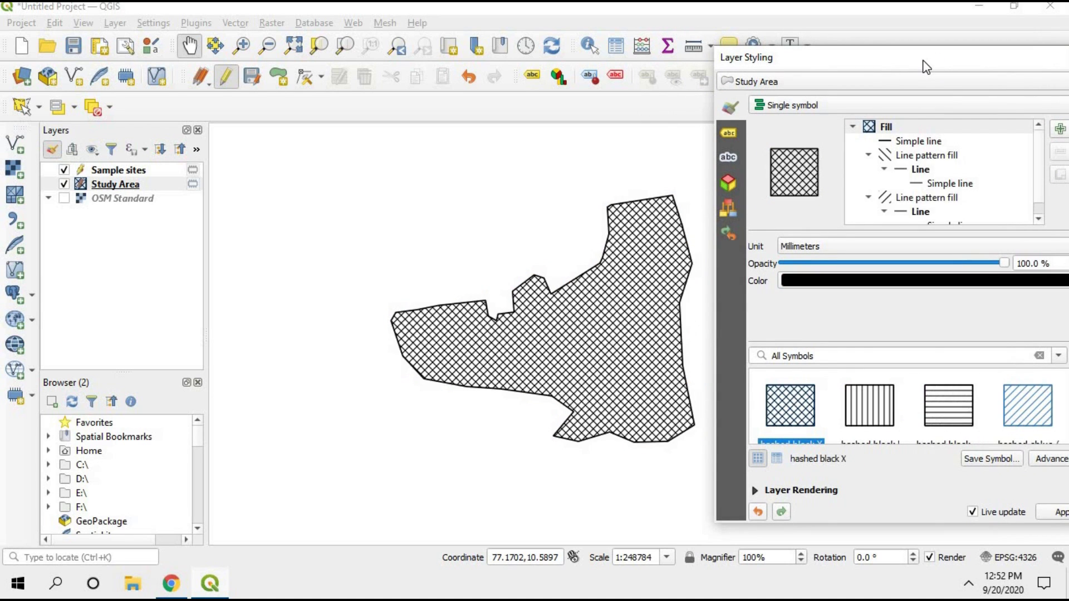
pyautogui.press('Up')
pyautogui.press('Up')
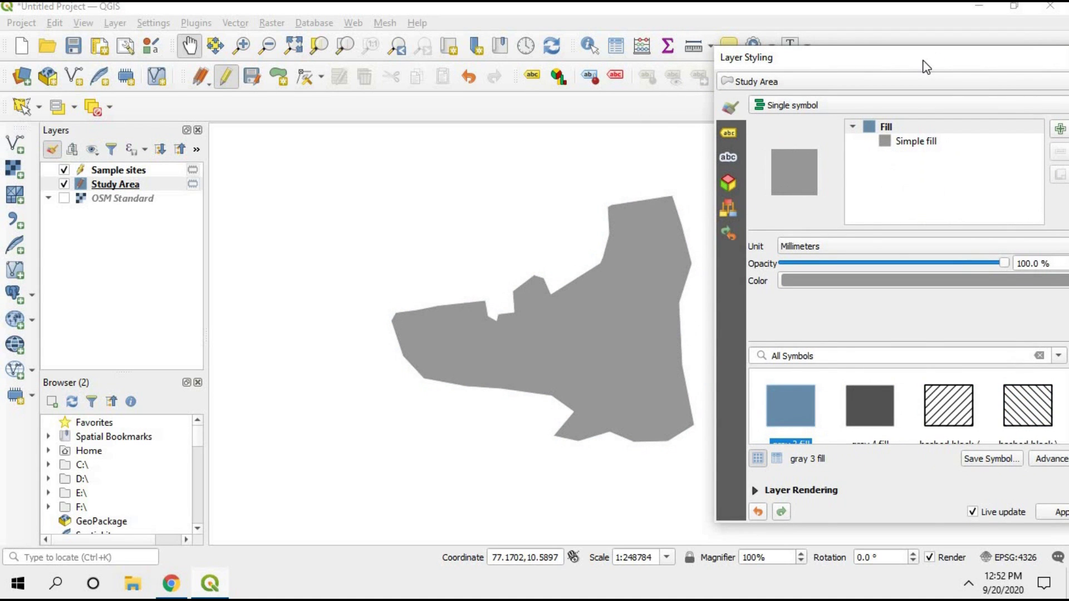
pyautogui.press('Up')
pyautogui.press('Up')
pyautogui.press('Up')
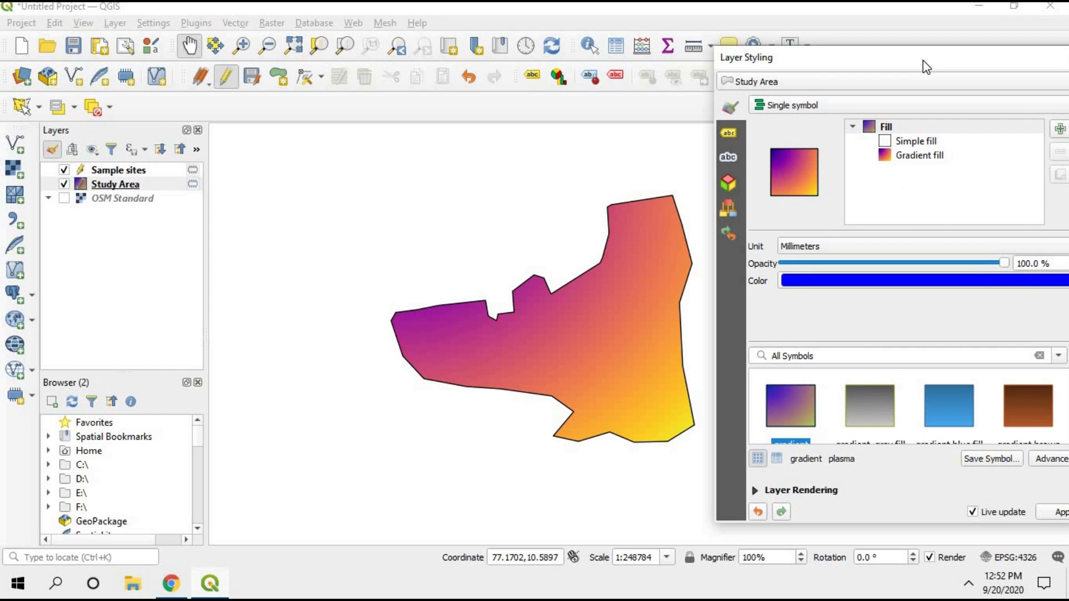
pyautogui.press('Down')
pyautogui.press('Down')
pyautogui.press('Down')
pyautogui.press('Down')
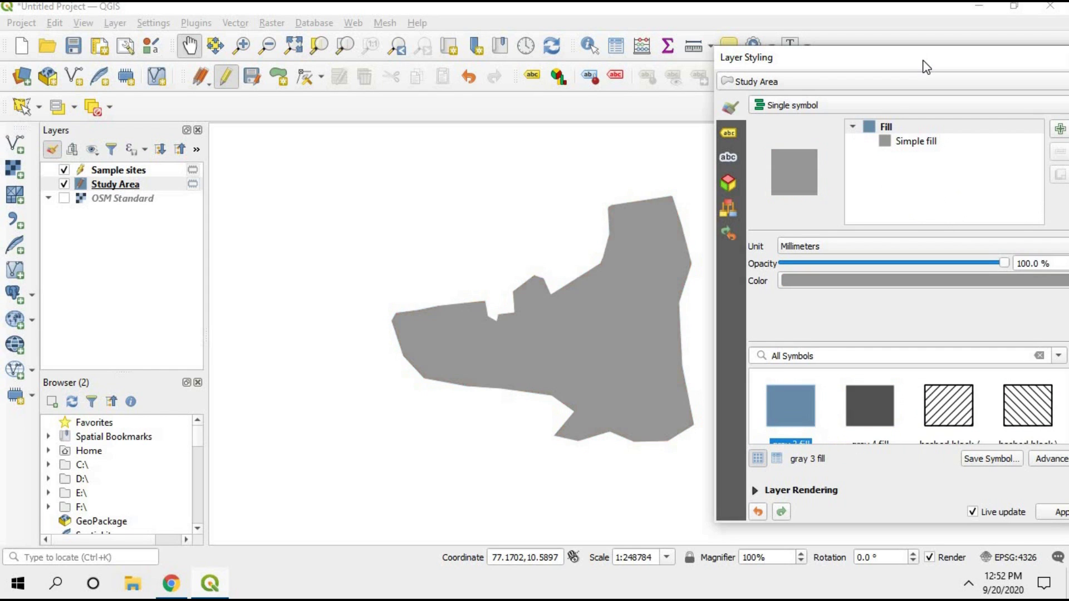
pyautogui.press('Down')
pyautogui.press('Down')
pyautogui.press('Up')
pyautogui.press('Up')
pyautogui.press('Up')
pyautogui.press('Up')
pyautogui.press('Up')
pyautogui.press('Up')
pyautogui.press('Down')
pyautogui.press('Down')
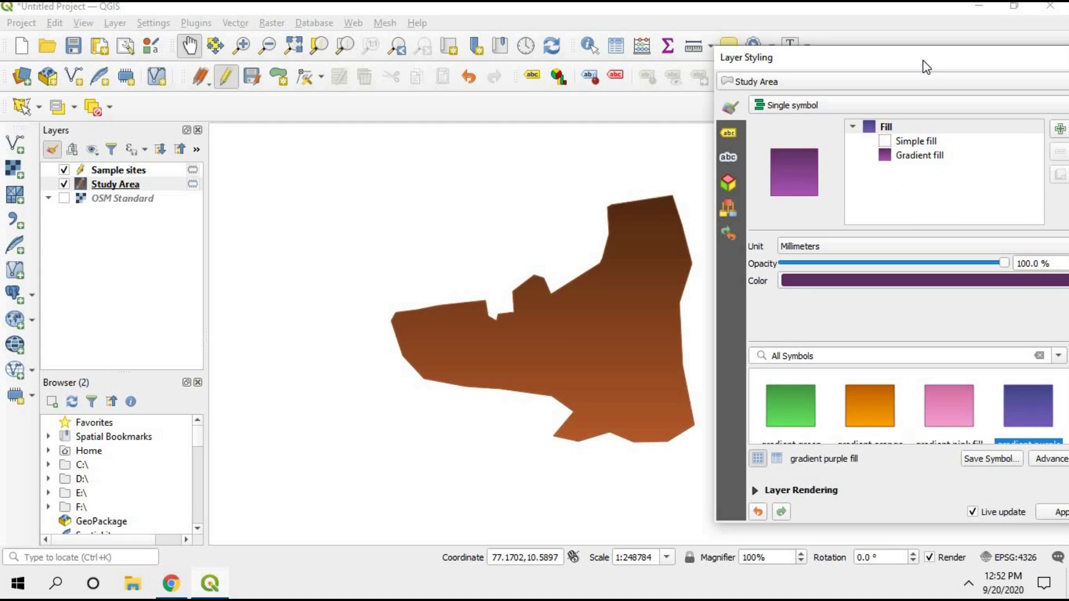
pyautogui.press('Down')
pyautogui.press('Down')
pyautogui.press('Down')
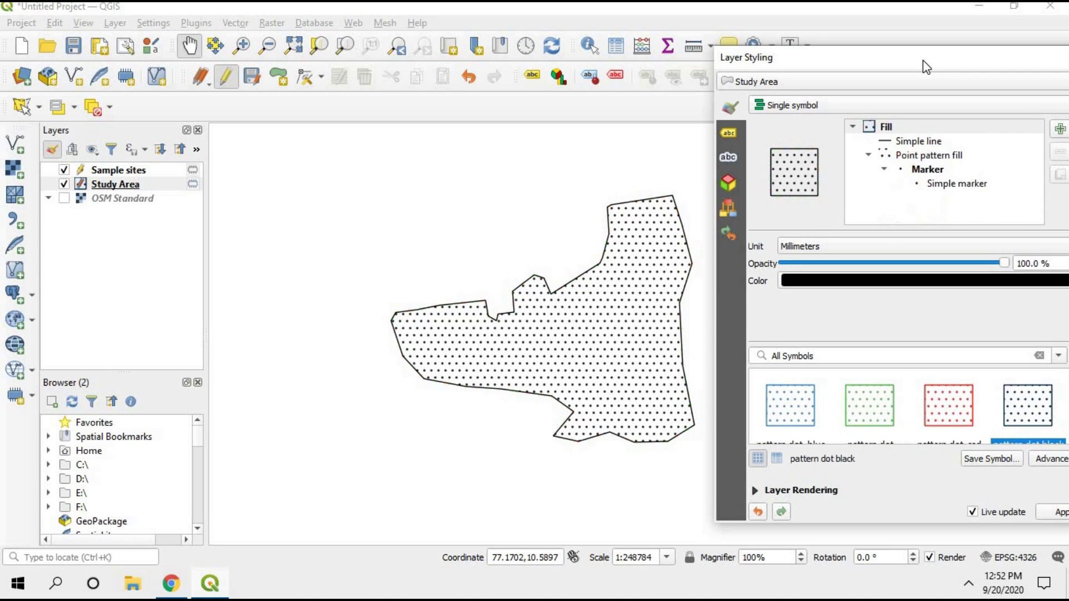
pyautogui.press('Down')
pyautogui.press('Up')
pyautogui.press('Up')
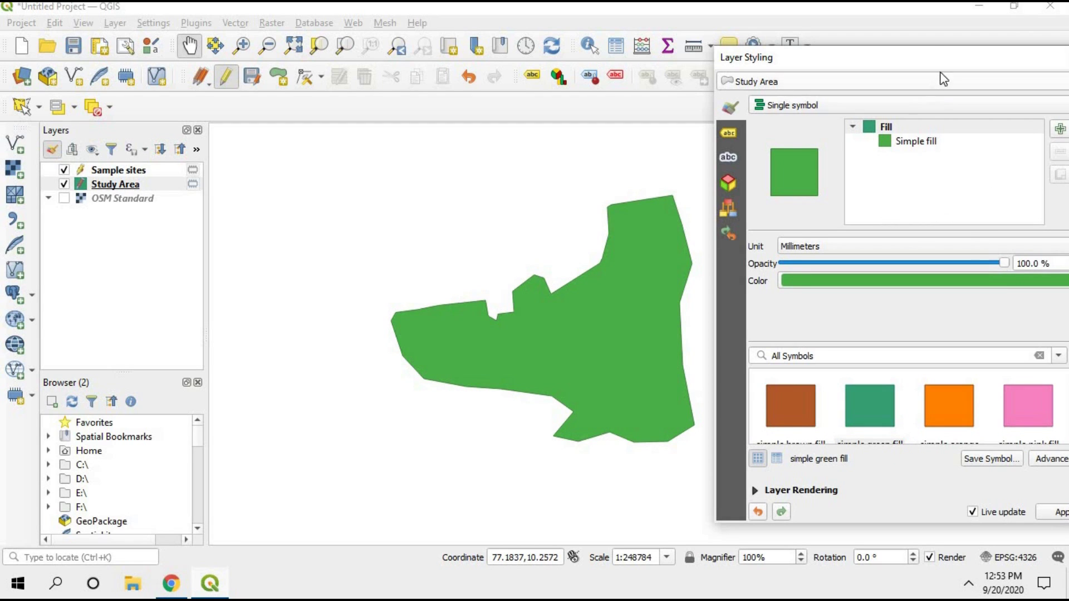
pyautogui.doubleClick(814, 55)
pyautogui.click(964, 56)
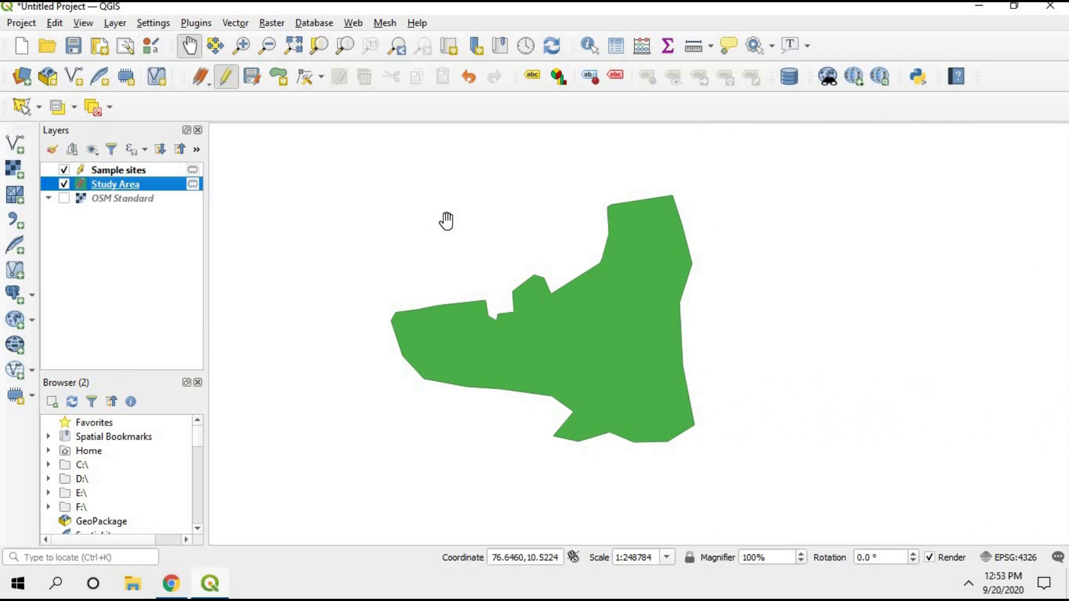
# Start adding point features to the Sample sites layer and examine the format of the map coordinate read-out.
pyautogui.click(127, 172)
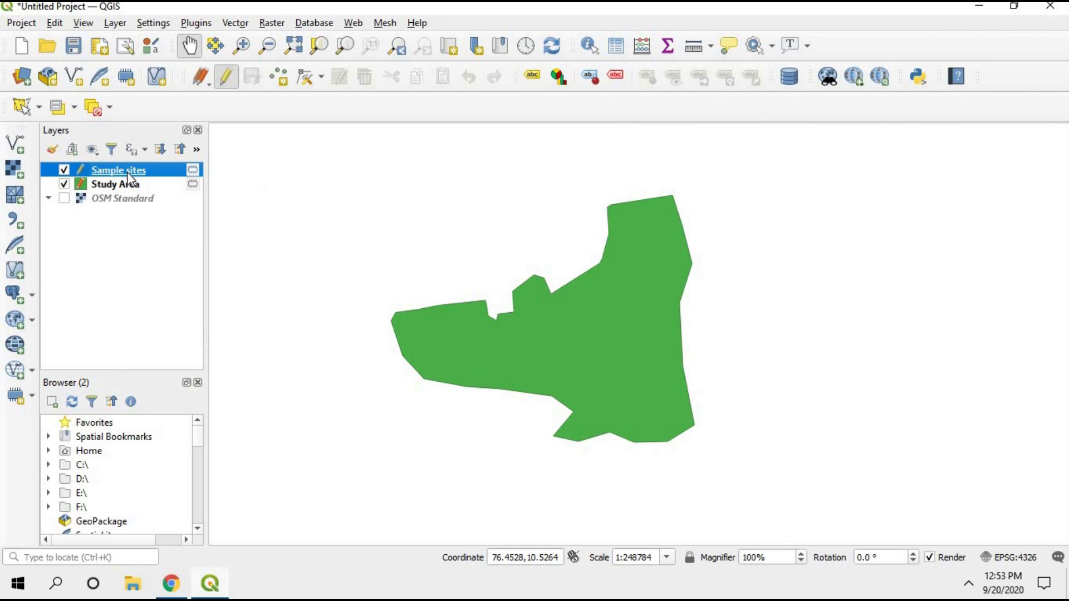
pyautogui.click(277, 77)
pyautogui.scroll(1, 573, 352)
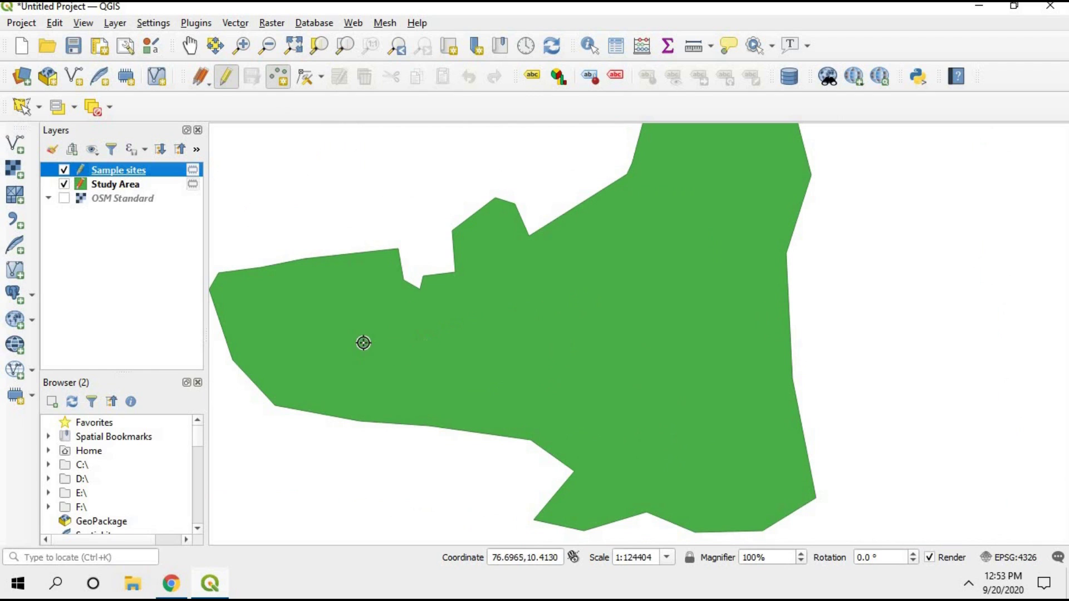
pyautogui.click(495, 558)
pyautogui.moveTo(496, 557); pyautogui.dragTo(560, 557)
pyautogui.click(514, 558)
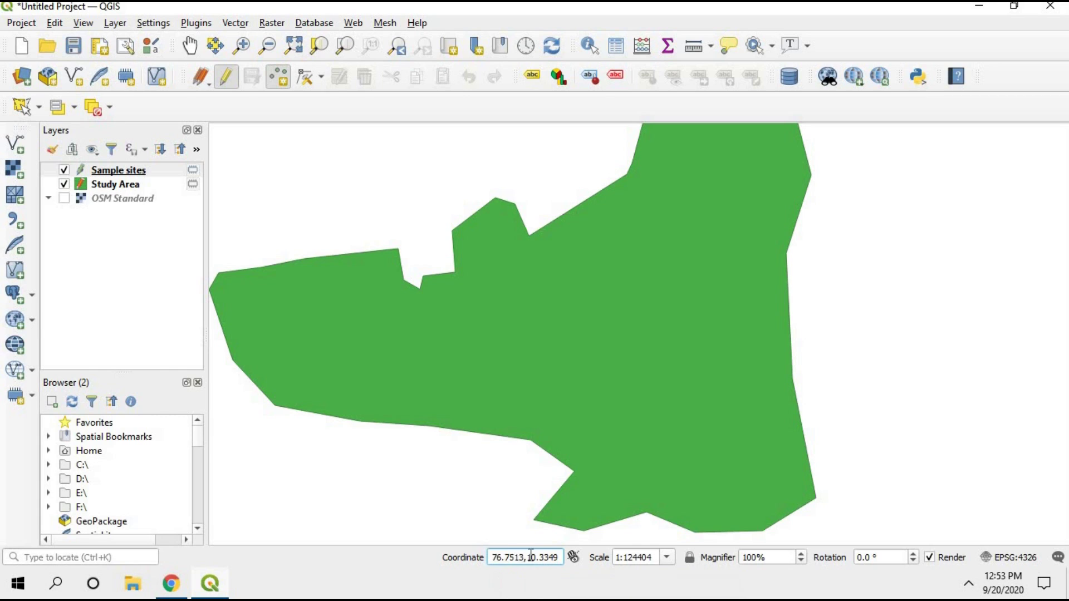
pyautogui.moveTo(492, 557); pyautogui.dragTo(559, 557)
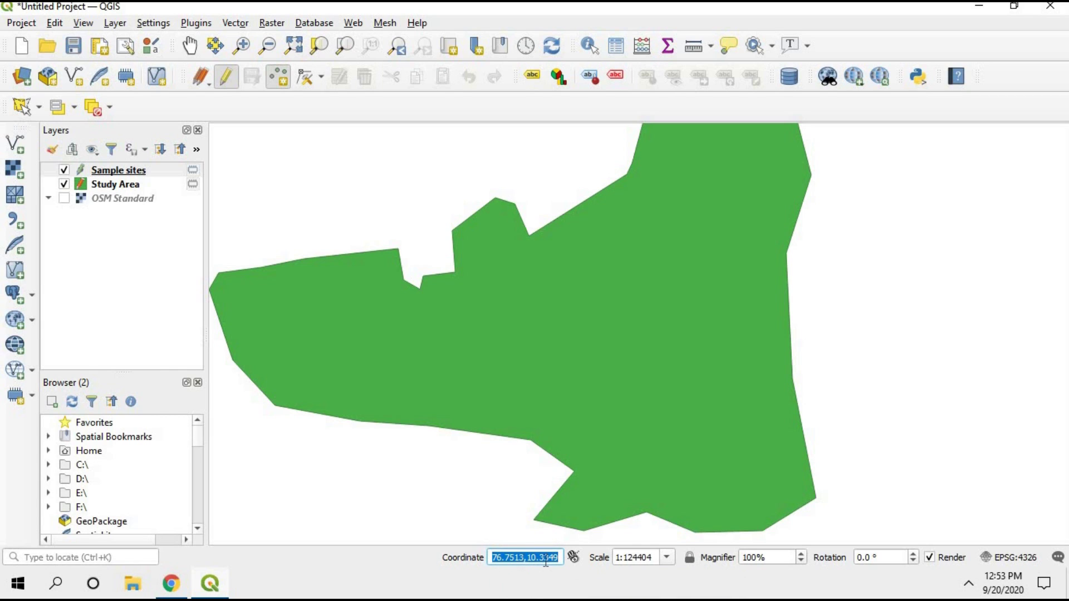
pyautogui.click(539, 557)
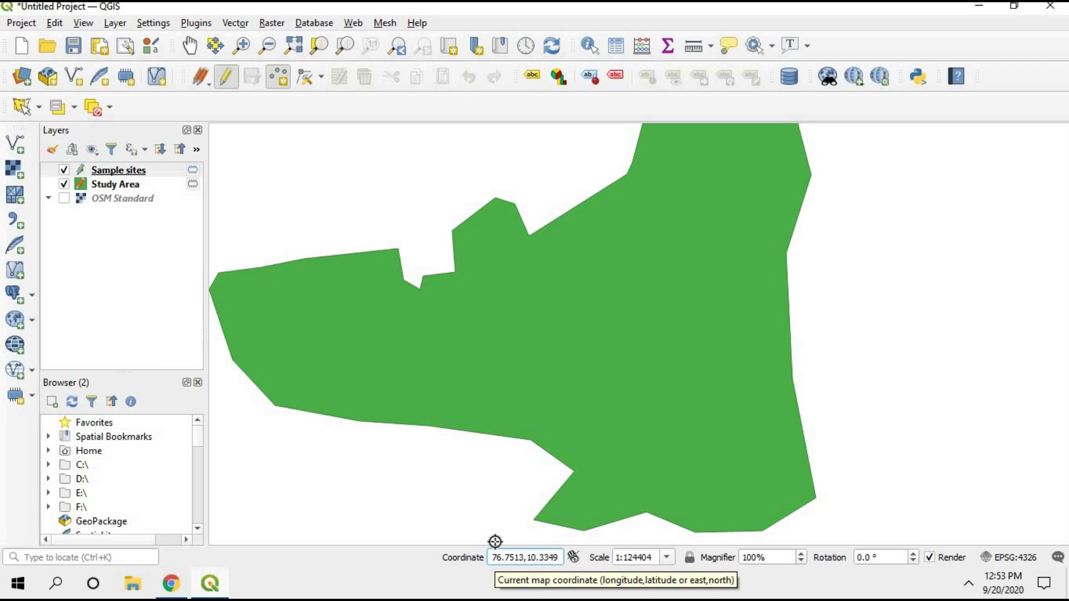
# Set the project's coordinate display to Degrees, Minutes, Seconds in the project properties.
pyautogui.click(16, 22)
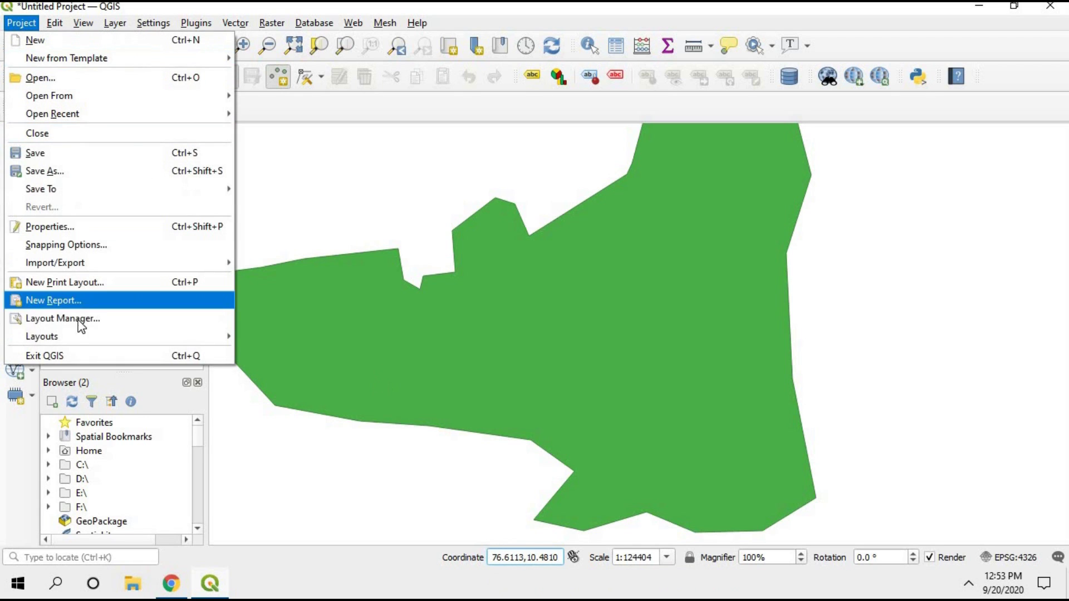
pyautogui.click(84, 227)
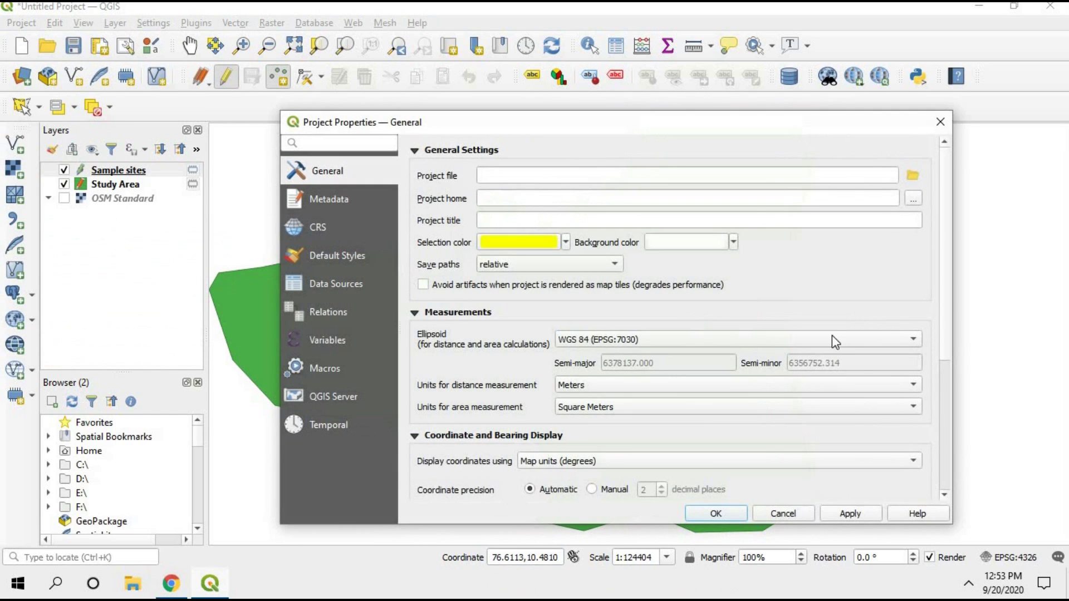
pyautogui.moveTo(708, 119); pyautogui.dragTo(693, 58)
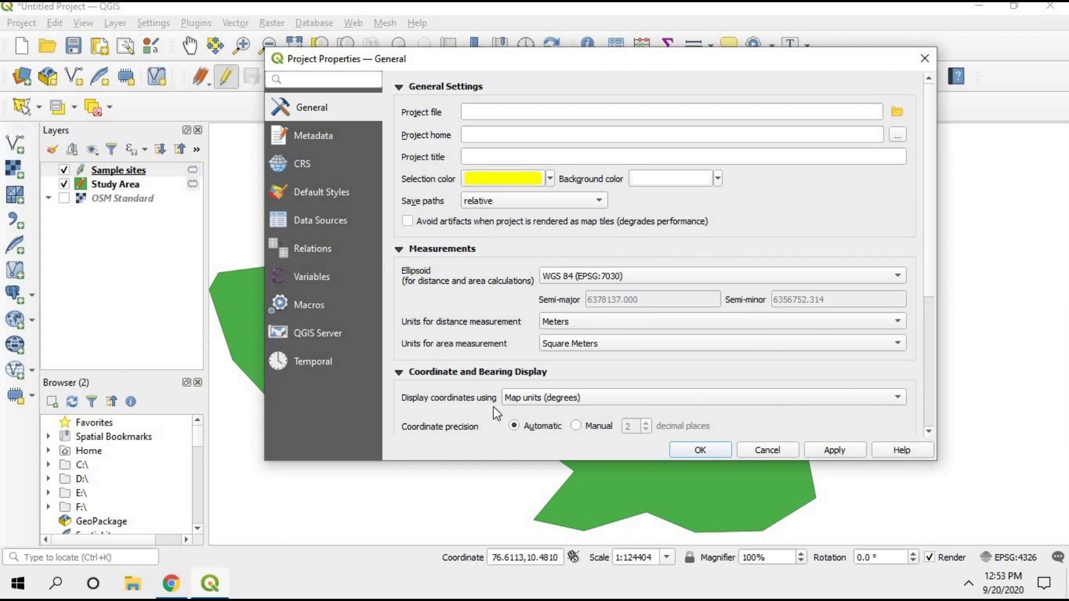
pyautogui.click(633, 396)
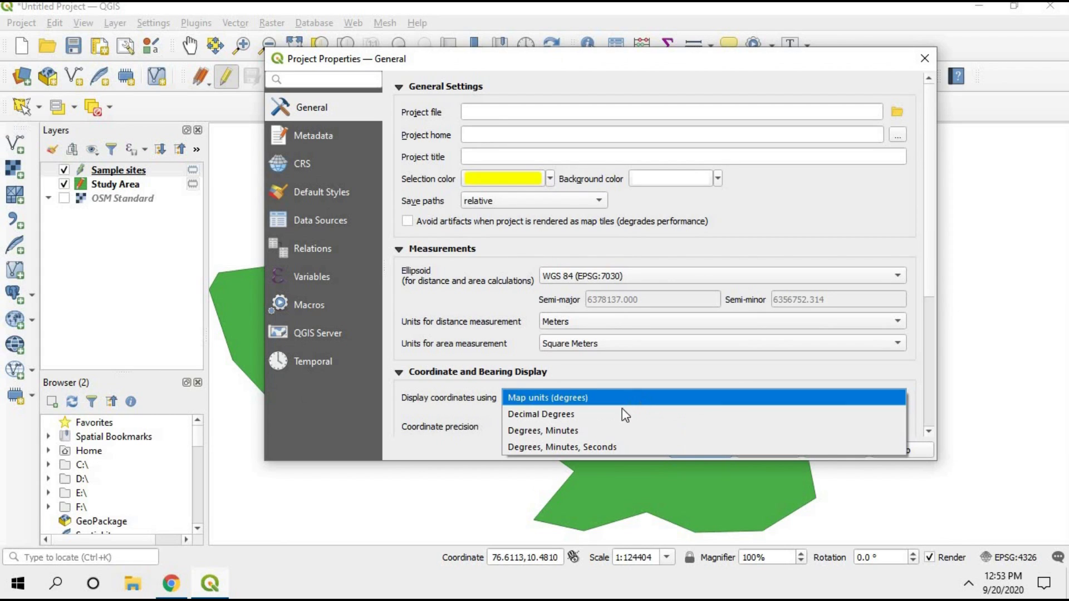
pyautogui.click(617, 446)
pyautogui.click(835, 452)
pyautogui.click(700, 450)
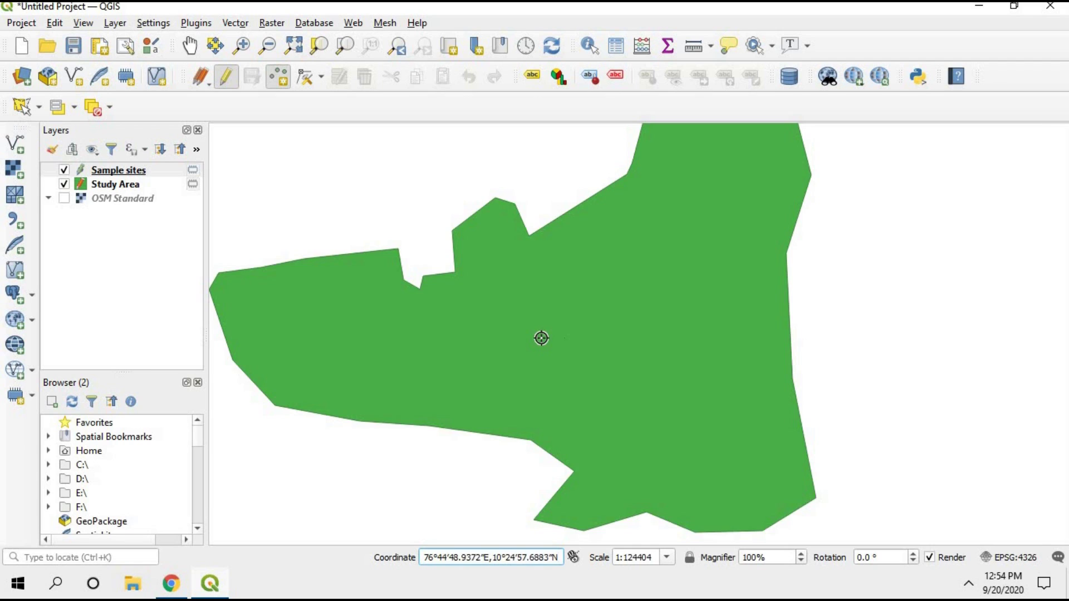
# Place six points in the Sample sites layer, spread across the western, central, southeastern and northern parts of the study area.
pyautogui.scroll(1, 541, 336)
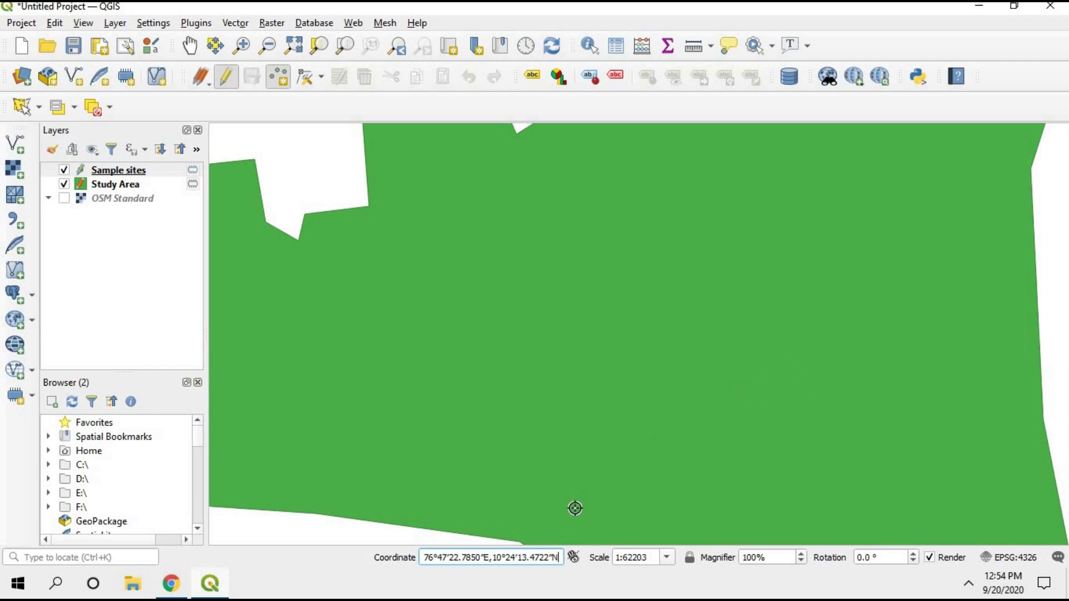
pyautogui.moveTo(422, 557); pyautogui.dragTo(560, 557)
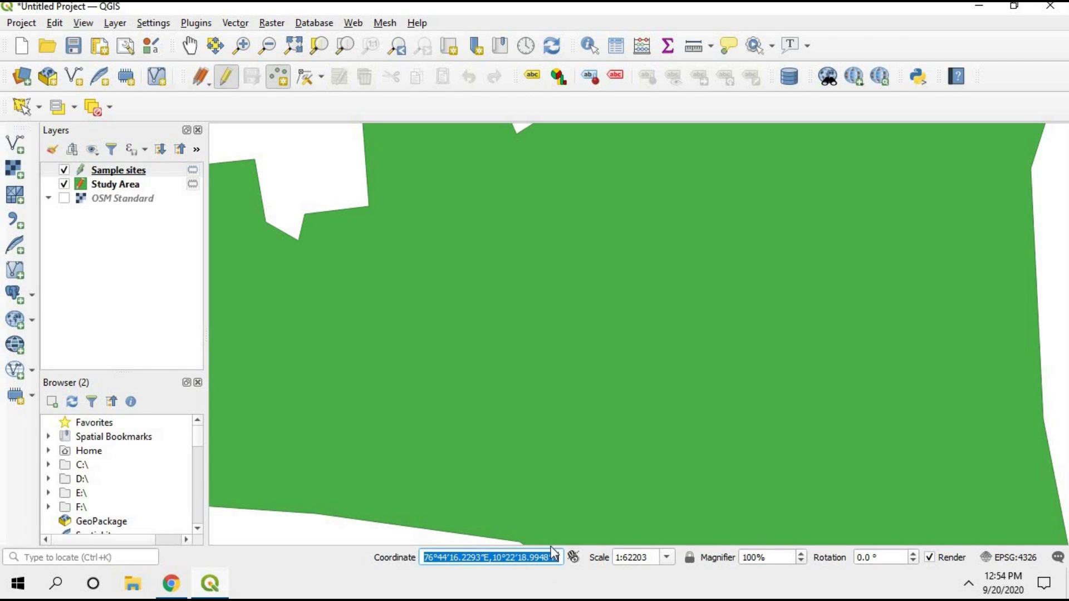
pyautogui.click(764, 371)
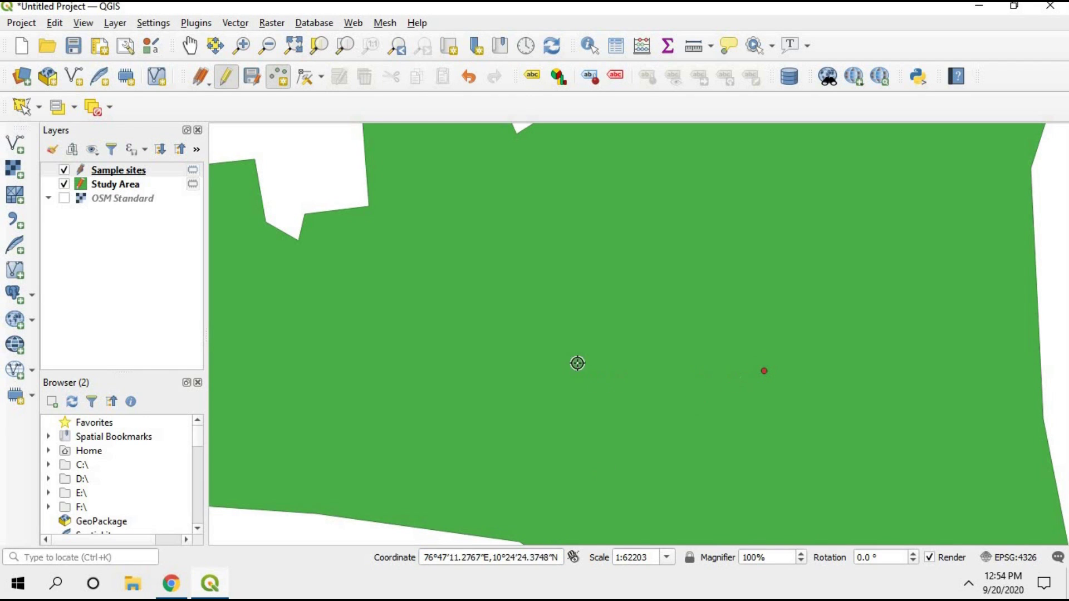
pyautogui.click(310, 299)
pyautogui.click(757, 132)
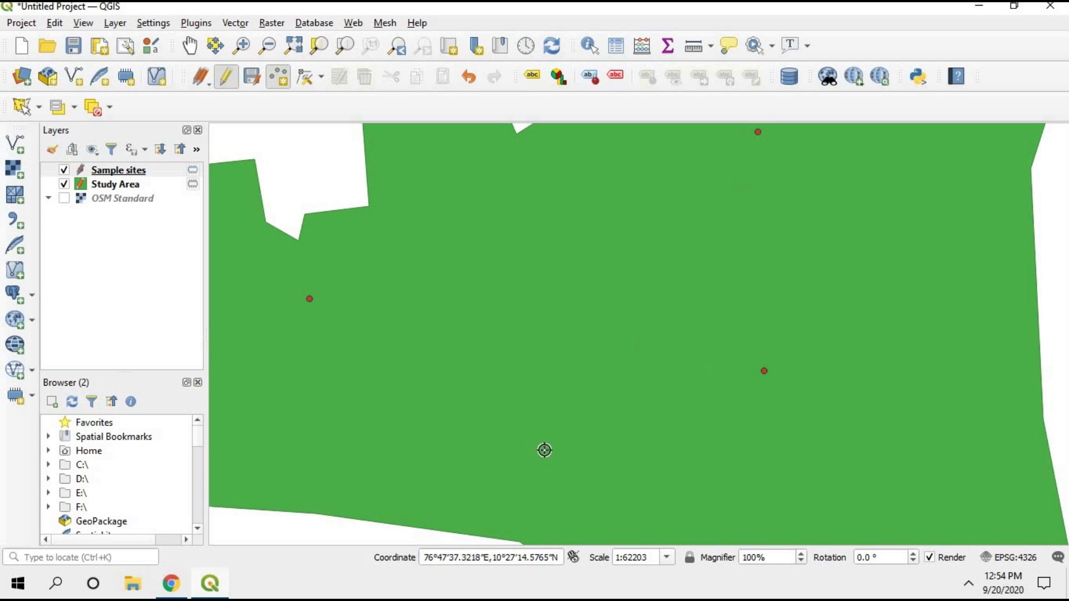
pyautogui.click(473, 491)
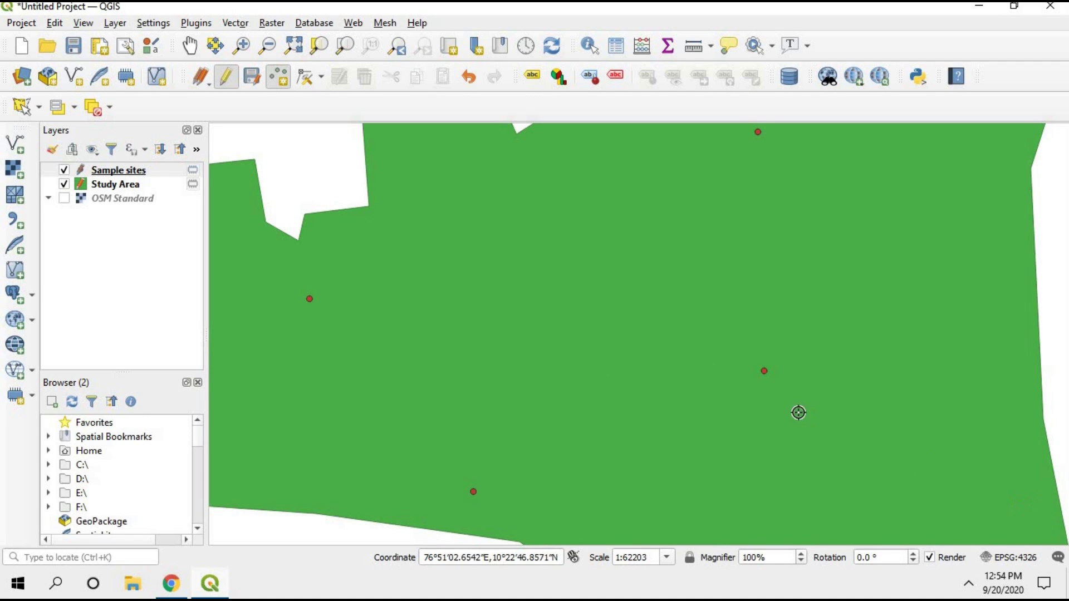
pyautogui.scroll(-2, 564, 274)
pyautogui.click(652, 171)
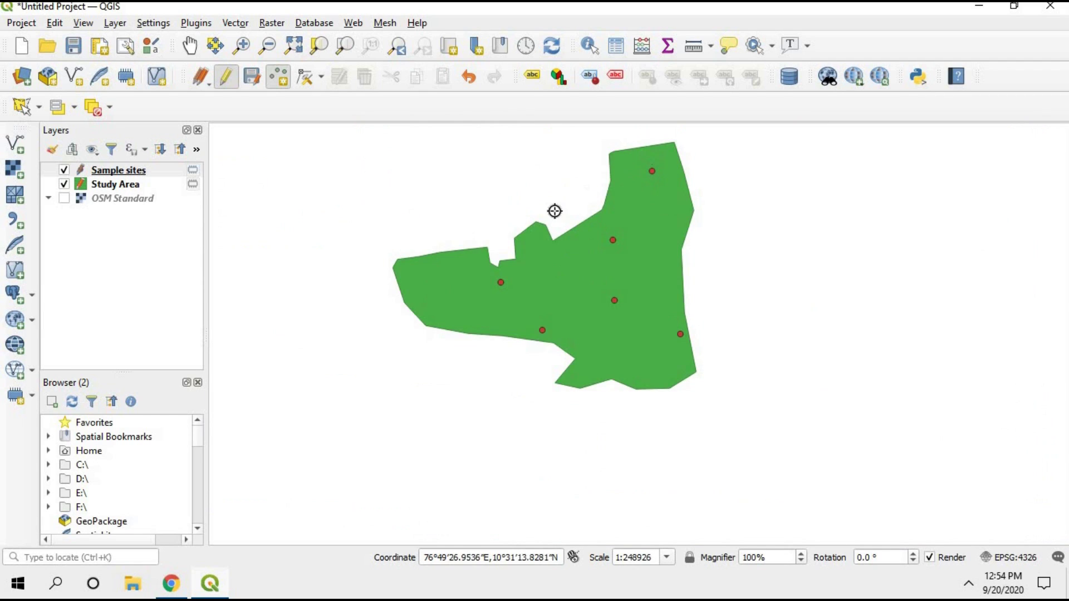
# Add a point at the study area's western end and style the Sample sites layer as diamond red with 75.9% opacity.
pyautogui.click(419, 284)
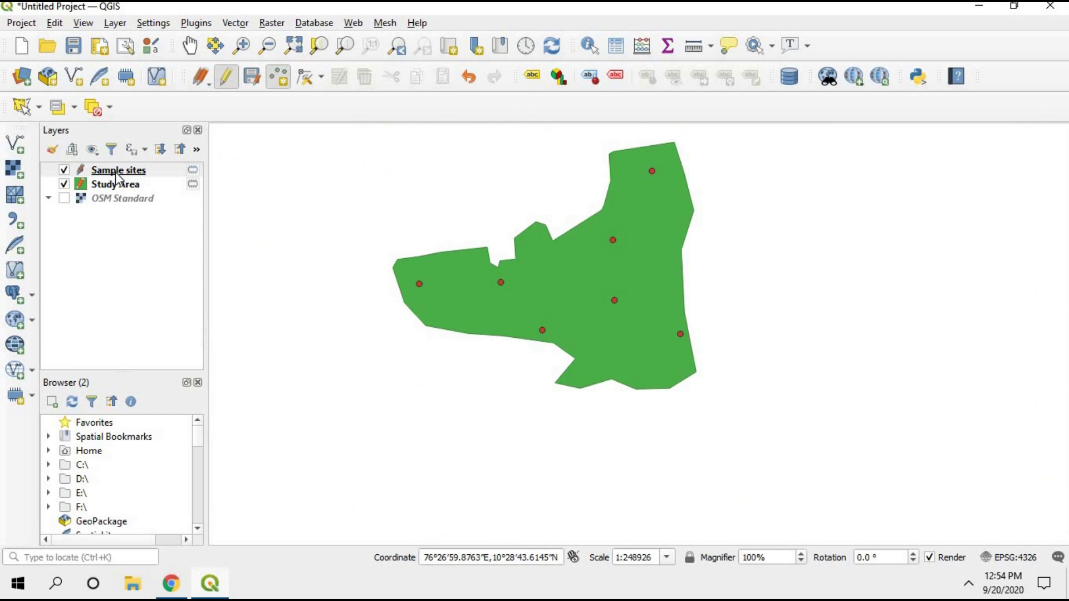
pyautogui.click(116, 171)
pyautogui.click(52, 149)
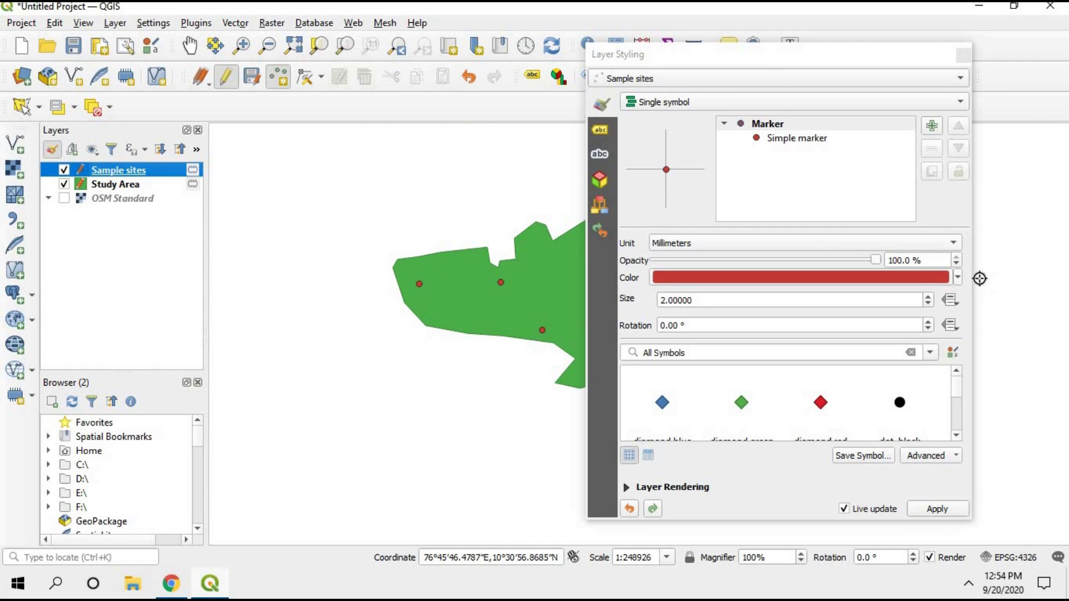
pyautogui.click(821, 403)
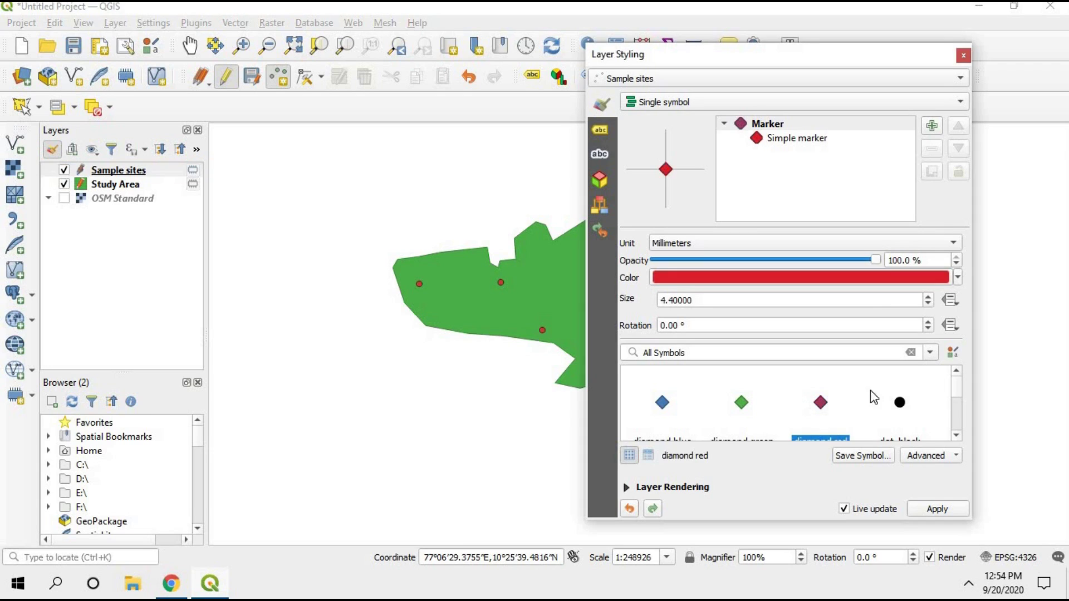
pyautogui.moveTo(874, 260); pyautogui.dragTo(820, 263)
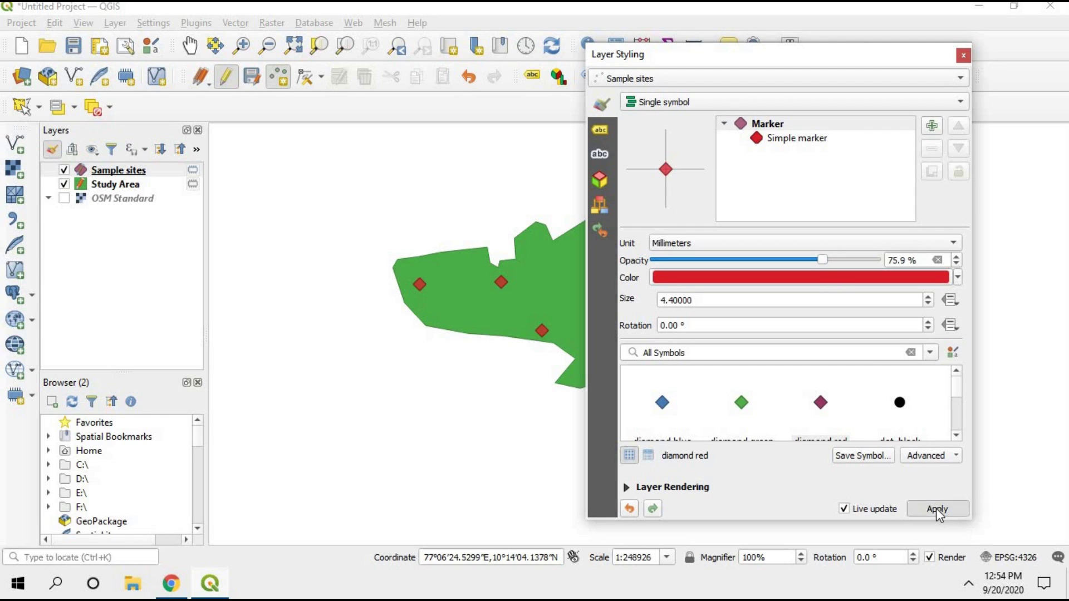
pyautogui.click(963, 55)
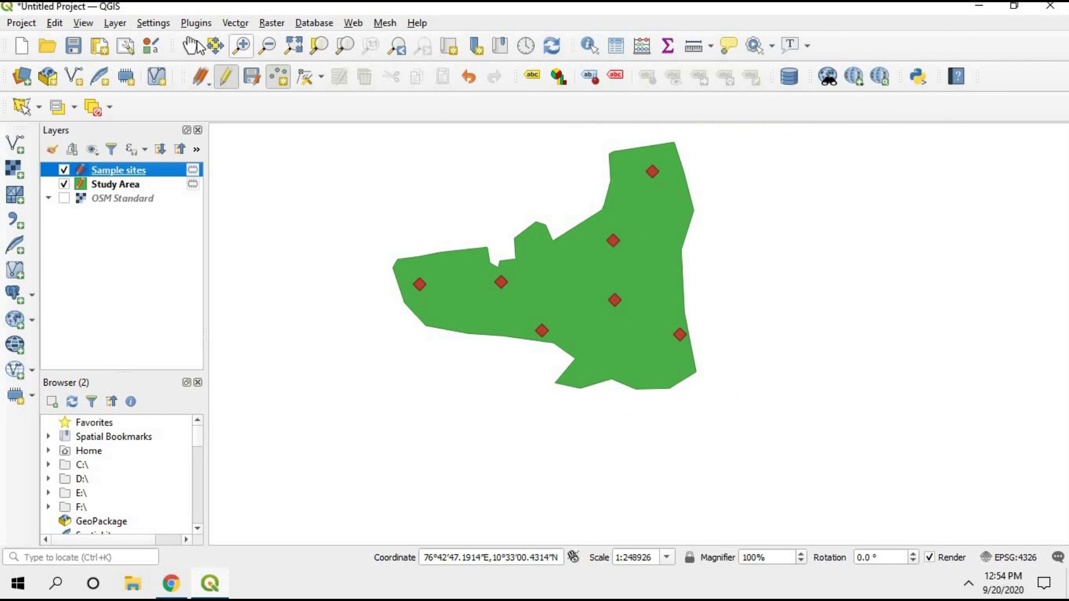
pyautogui.click(189, 46)
pyautogui.scroll(1, 578, 216)
pyautogui.moveTo(637, 320); pyautogui.dragTo(685, 323)
pyautogui.scroll(1, 443, 358)
pyautogui.scroll(-2, 612, 341)
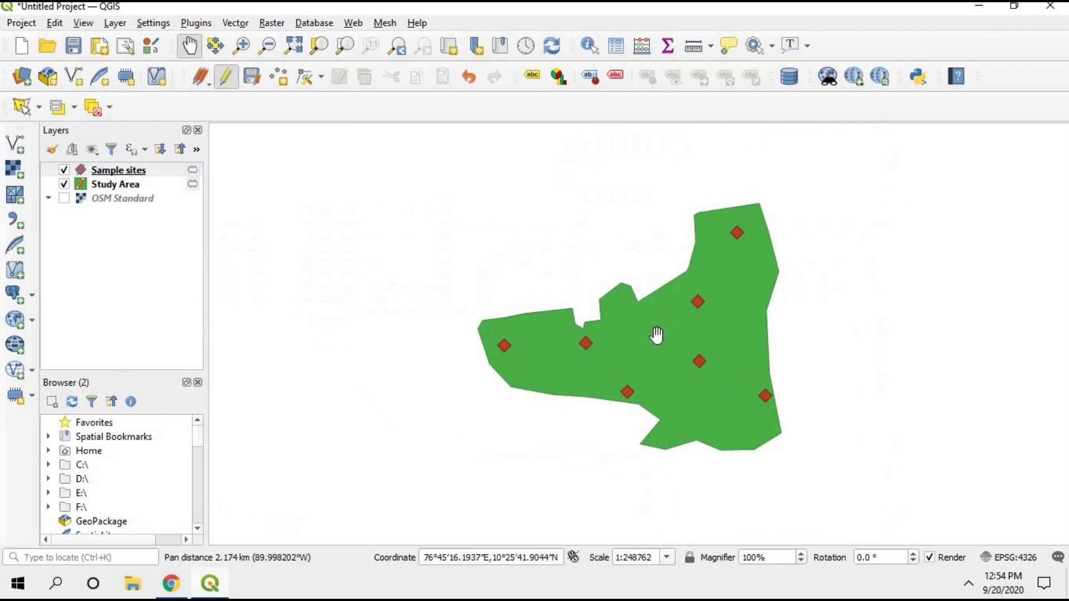
pyautogui.moveTo(716, 330); pyautogui.dragTo(663, 312)
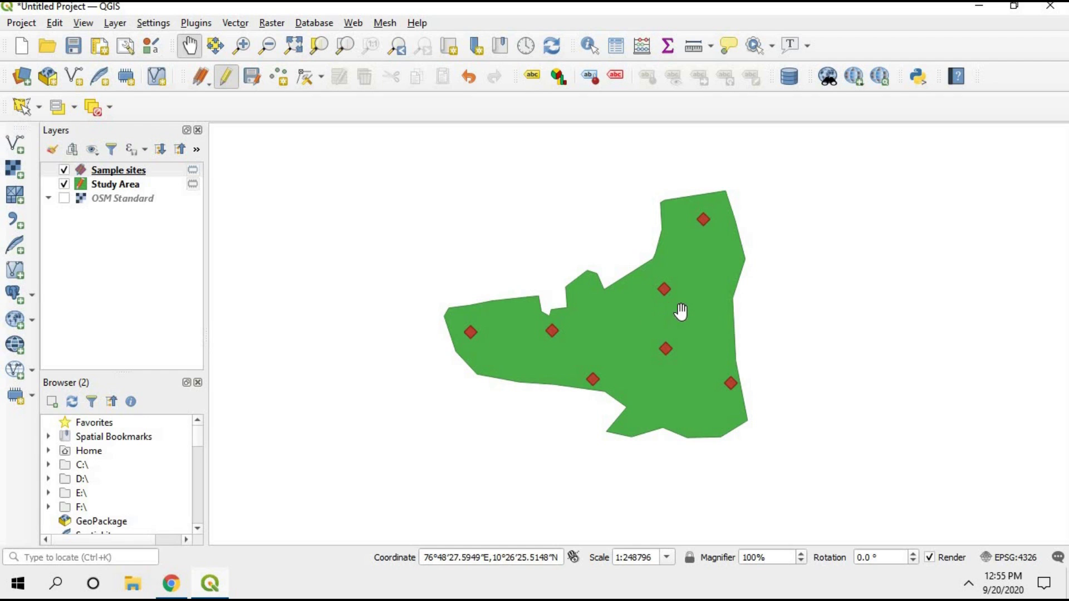
pyautogui.scroll(1, 668, 312)
pyautogui.scroll(-1, 660, 315)
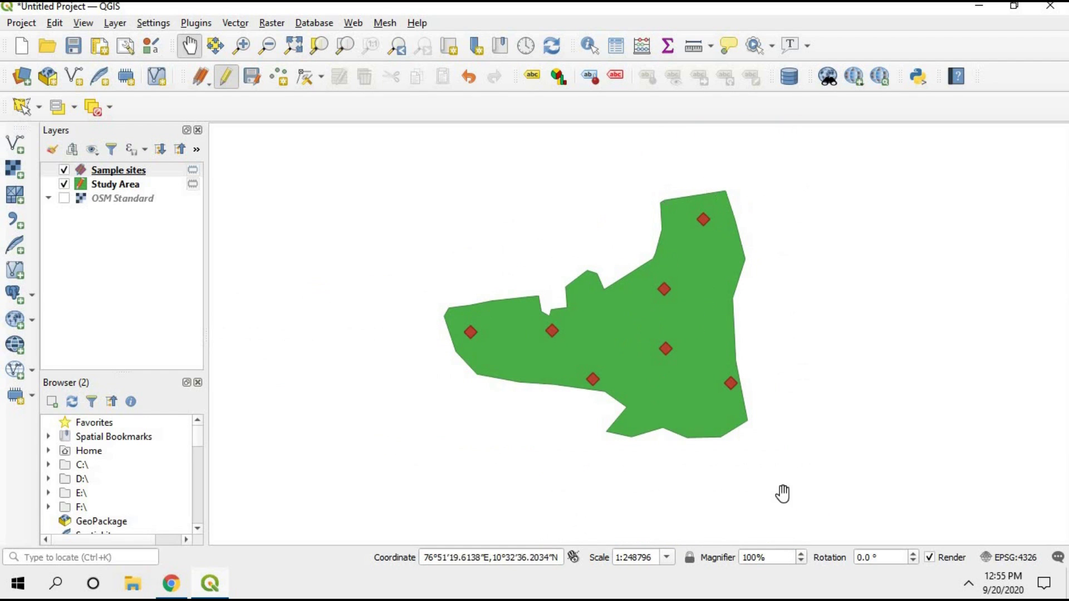
pyautogui.moveTo(449, 322); pyautogui.dragTo(409, 322)
pyautogui.moveTo(718, 339); pyautogui.dragTo(985, 339)
pyautogui.moveTo(829, 330); pyautogui.dragTo(692, 329)
pyautogui.moveTo(794, 322); pyautogui.dragTo(622, 319)
# Enlarge the study area in the map canvas to about 1:124,000 scale and set the magnifier to 90%.
pyautogui.scroll(1, 621, 319)
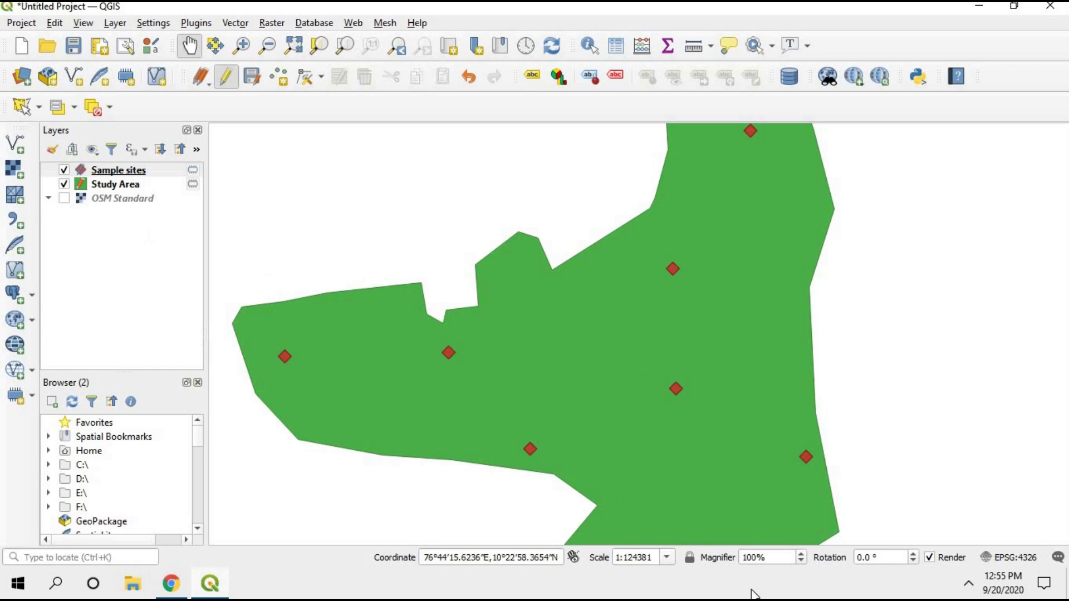
pyautogui.moveTo(743, 559); pyautogui.dragTo(751, 558)
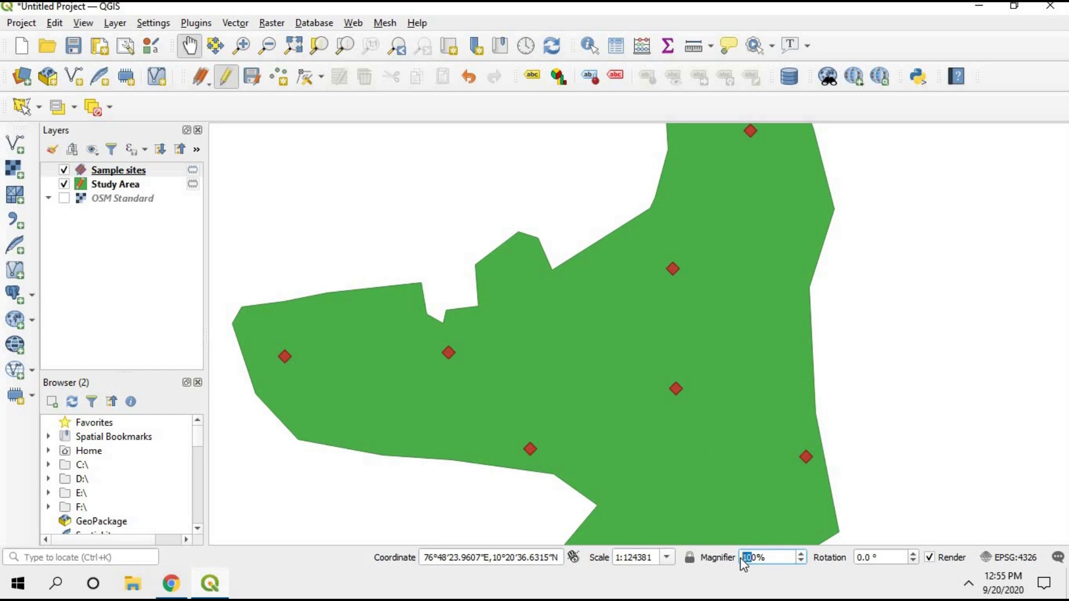
pyautogui.write('90')
pyautogui.press('Return')
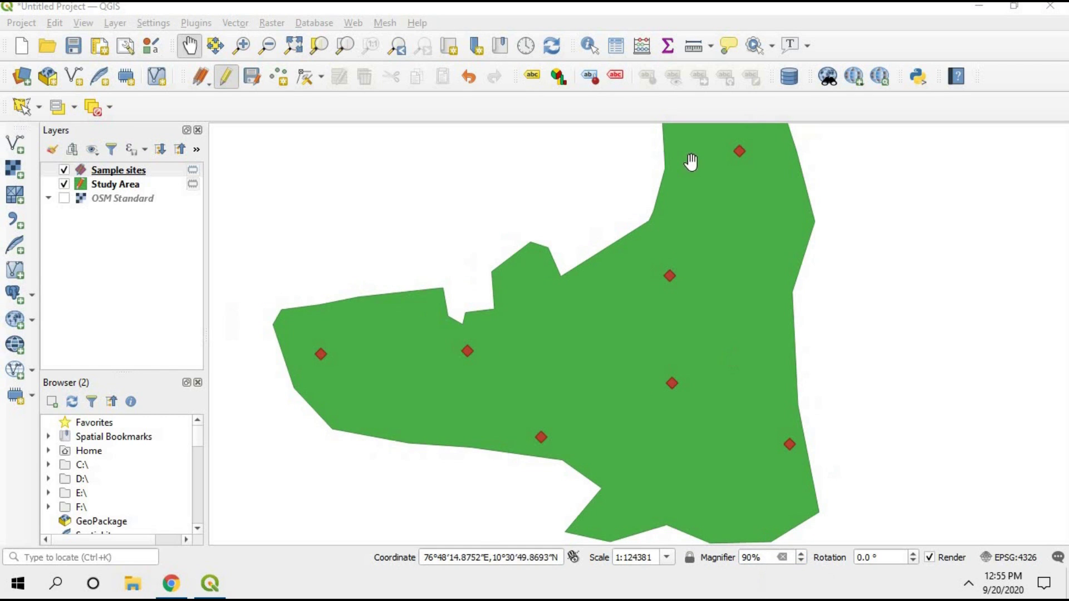
pyautogui.moveTo(675, 205); pyautogui.dragTo(678, 214)
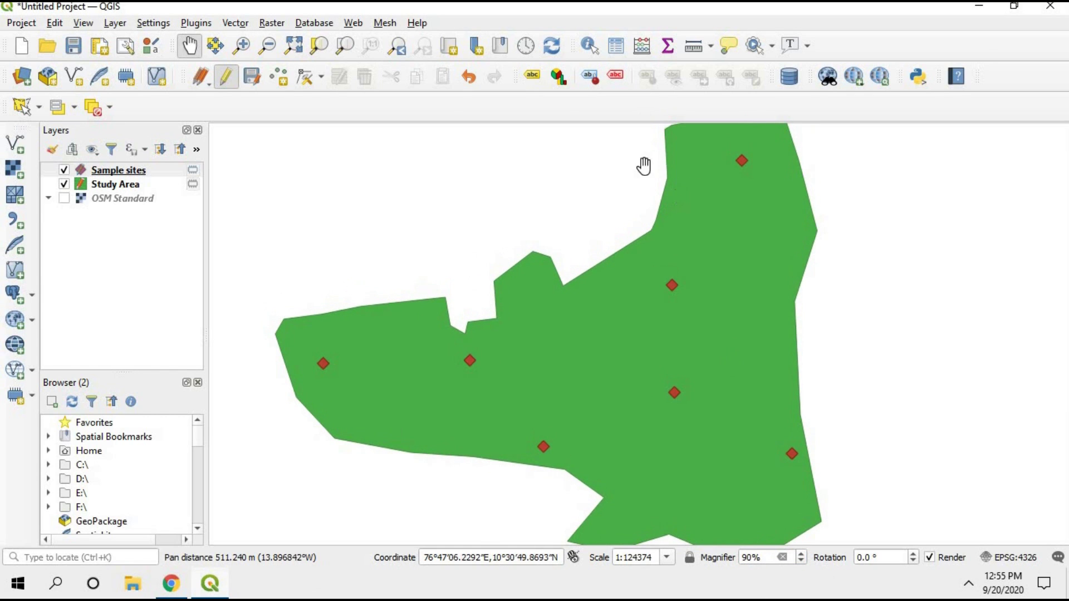
# Create a new print layout, leaving its title empty, and bring the layout window to full size.
pyautogui.click(97, 51)
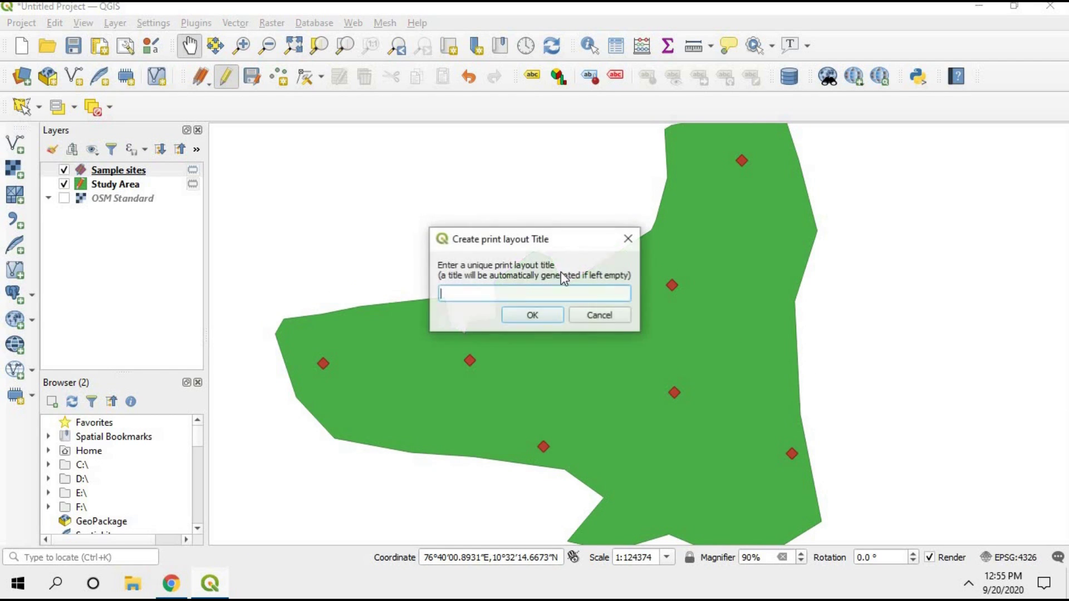
pyautogui.click(530, 315)
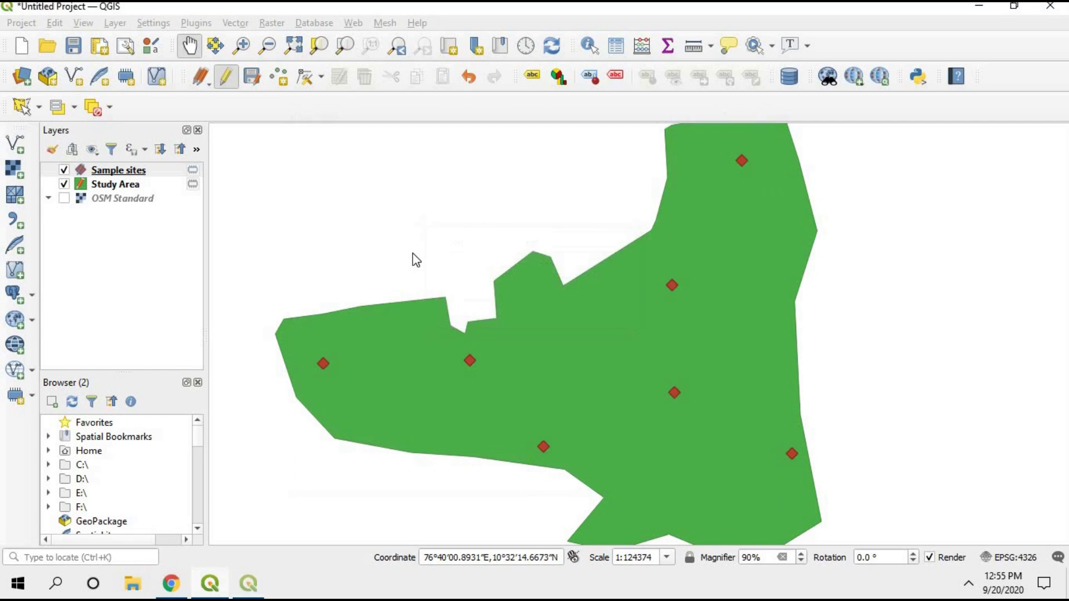
pyautogui.click(908, 68)
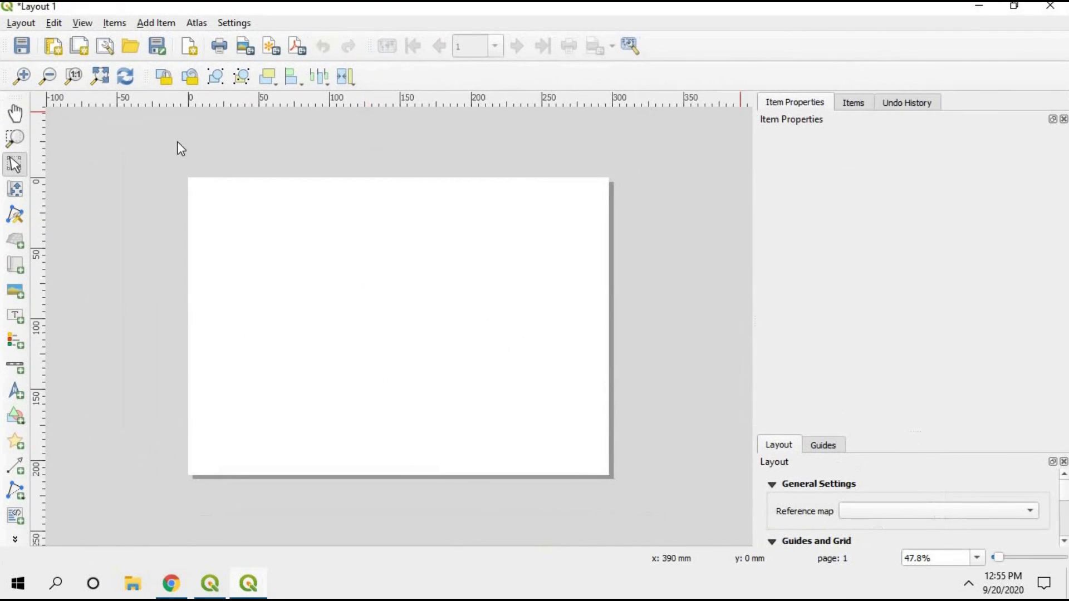
# Add a map to the layout page and resize its frame to about 240 by 170 mm, leaving room above for a title.
pyautogui.click(16, 265)
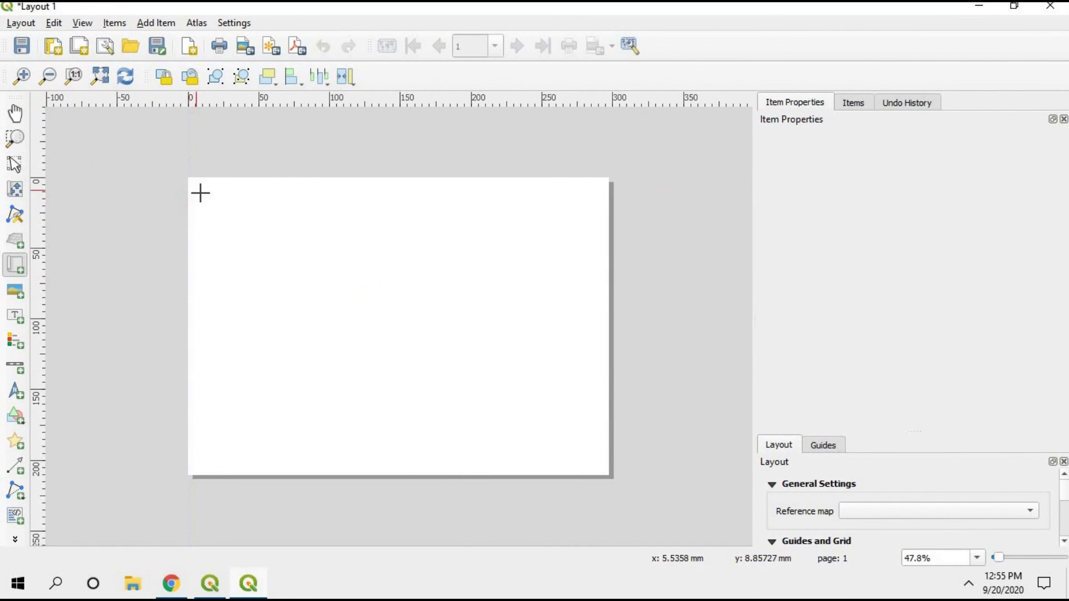
pyautogui.moveTo(203, 194); pyautogui.dragTo(597, 461)
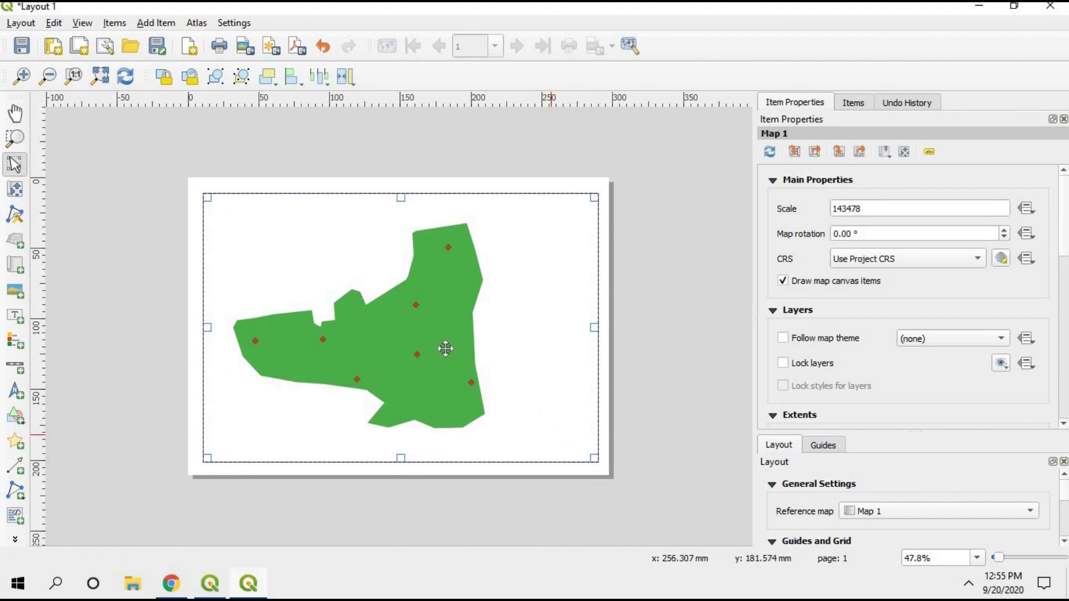
pyautogui.moveTo(205, 329); pyautogui.dragTo(253, 329)
pyautogui.moveTo(589, 328); pyautogui.dragTo(552, 329)
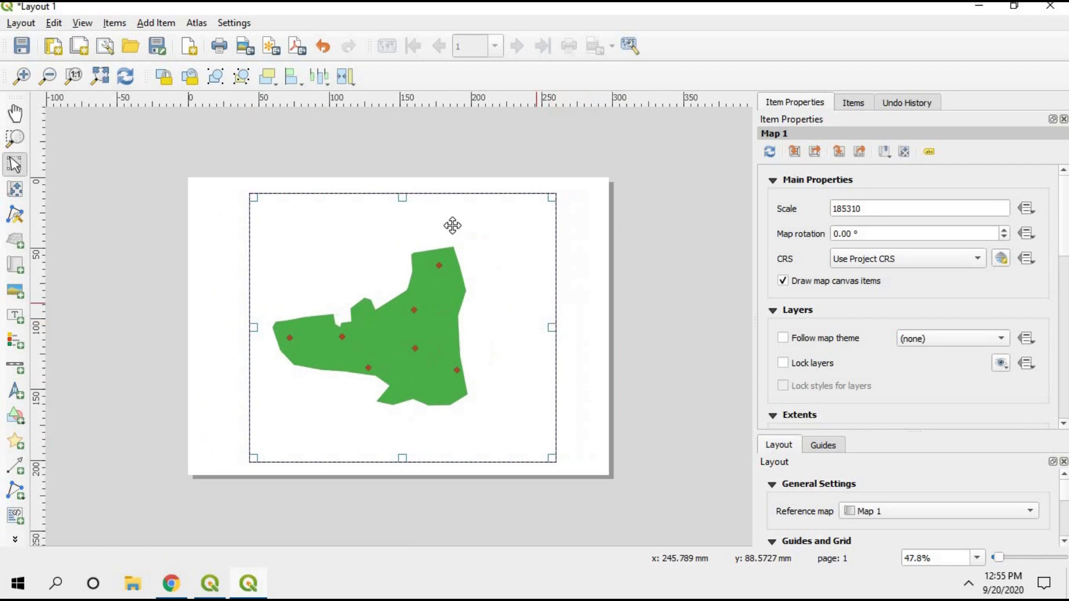
pyautogui.moveTo(402, 198); pyautogui.dragTo(402, 212)
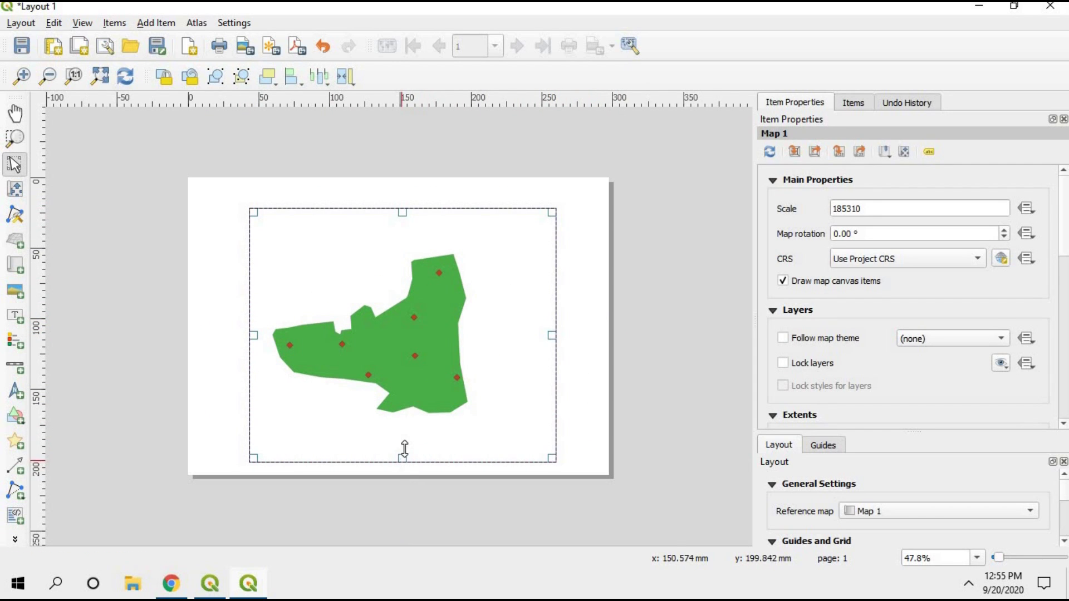
pyautogui.moveTo(405, 449); pyautogui.dragTo(404, 437)
pyautogui.moveTo(406, 234)
pyautogui.mouseDown()
pyautogui.moveTo(408, 245)
pyautogui.moveTo(402, 238)
pyautogui.mouseUp()
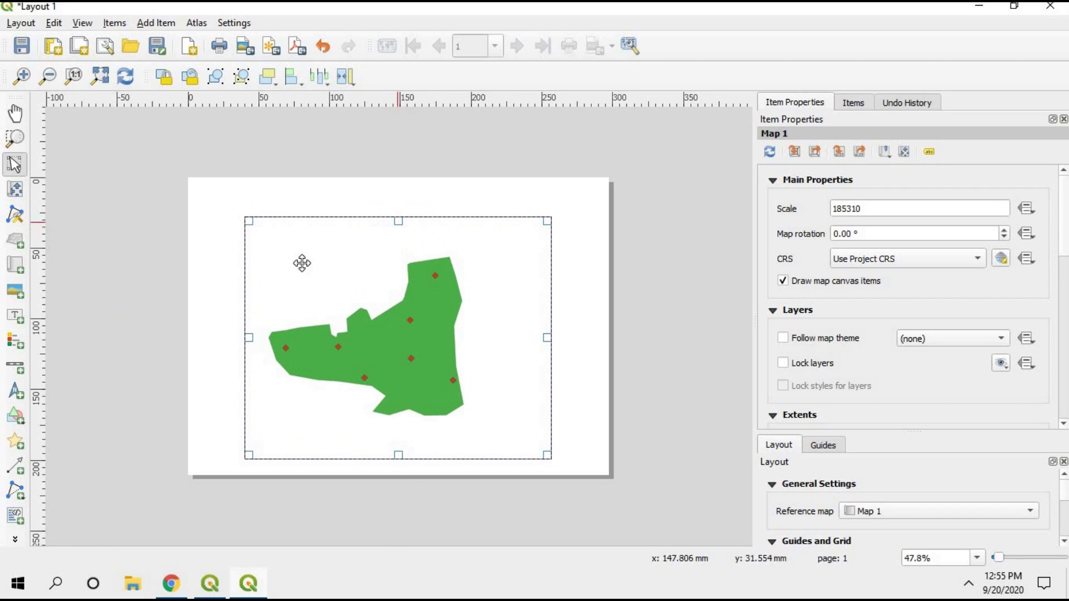
pyautogui.moveTo(249, 337); pyautogui.dragTo(231, 337)
pyautogui.moveTo(548, 338); pyautogui.dragTo(569, 338)
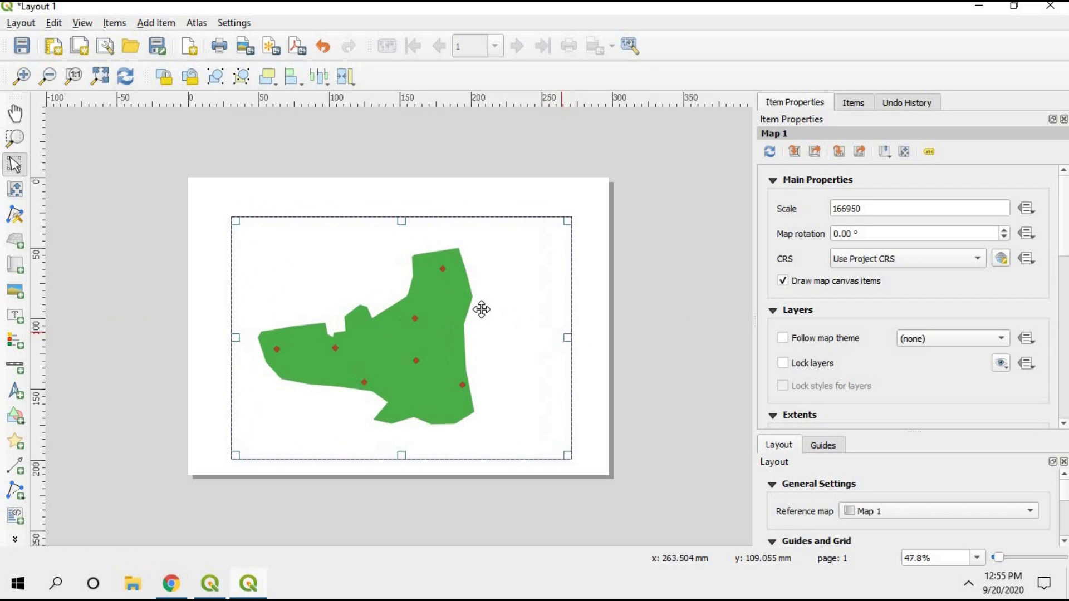
pyautogui.click(433, 203)
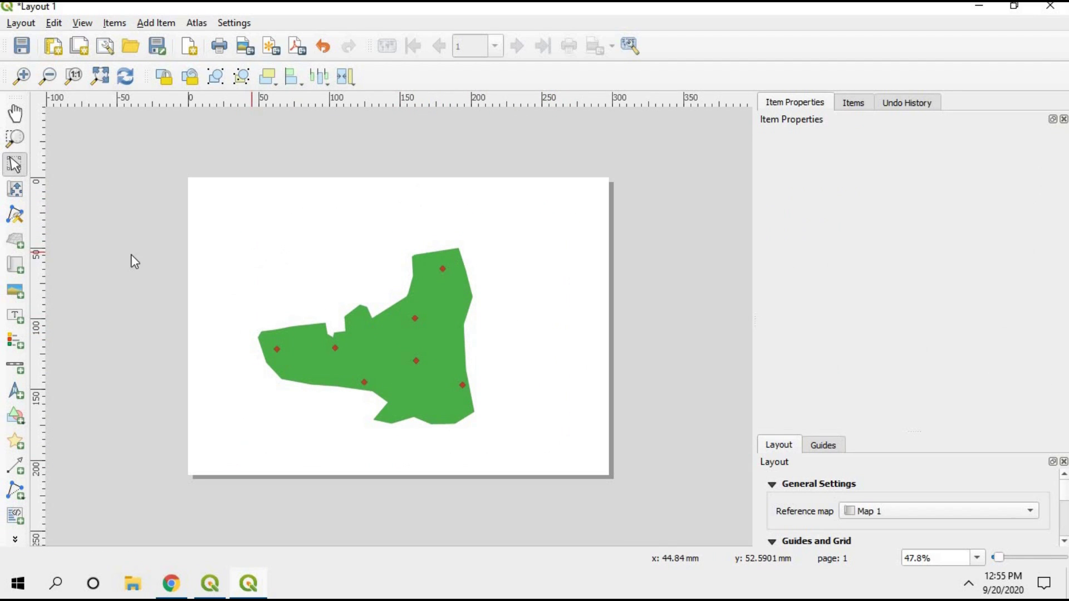
# Add a label across the page above the map with the text PARAMBIKULAM TIGER RESERVE.
pyautogui.click(19, 319)
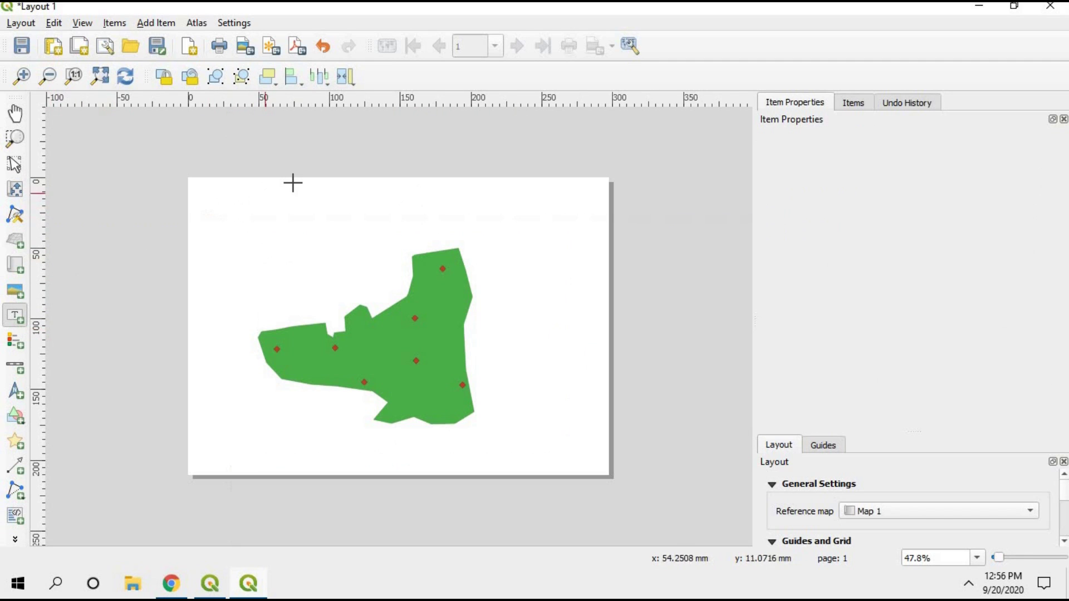
pyautogui.moveTo(299, 193); pyautogui.dragTo(524, 218)
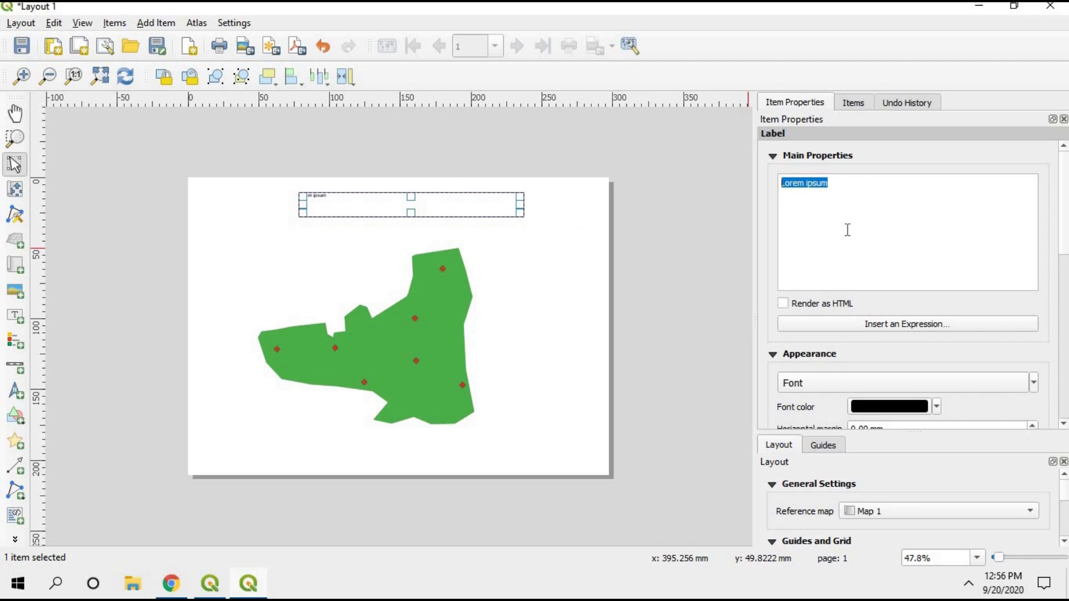
pyautogui.write('PARAMBIKULAM TIGER RESERVE')
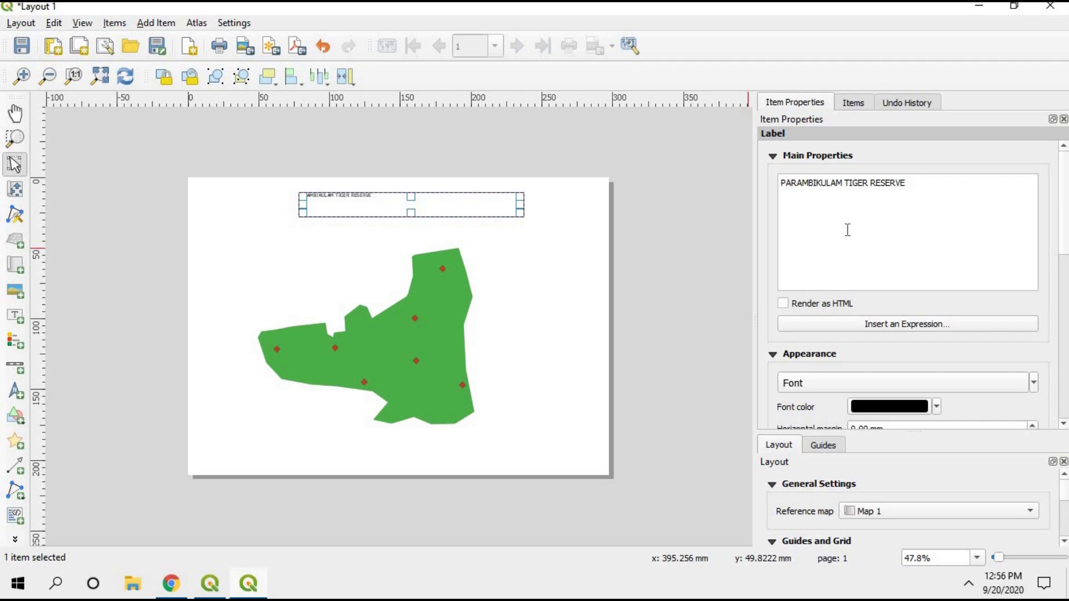
# Set the title label's font to bold, size 28.
pyautogui.click(882, 387)
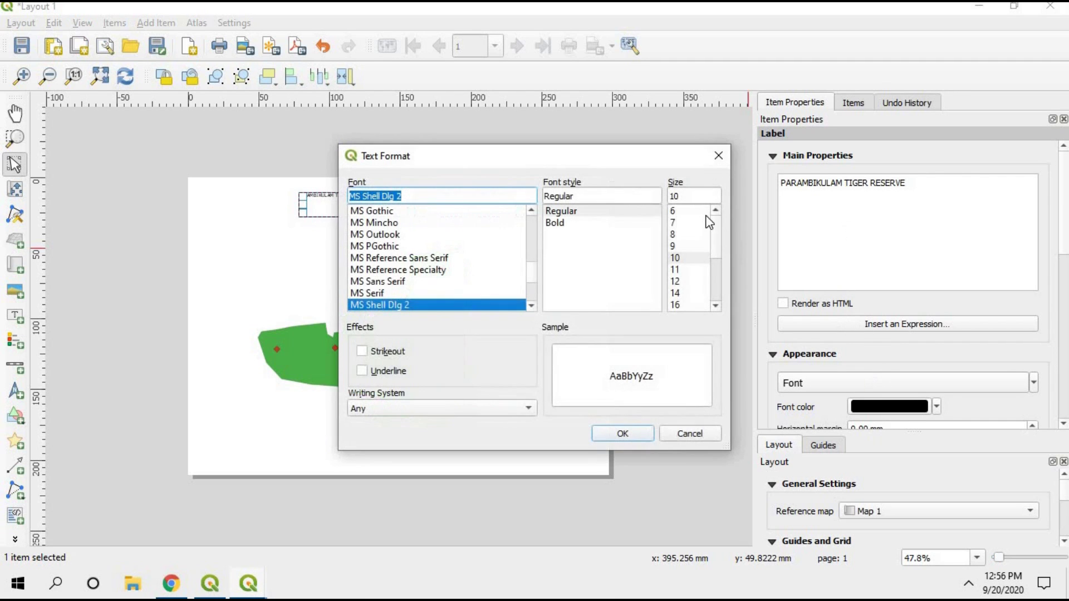
pyautogui.click(715, 249)
pyautogui.click(675, 281)
pyautogui.click(564, 222)
pyautogui.click(624, 434)
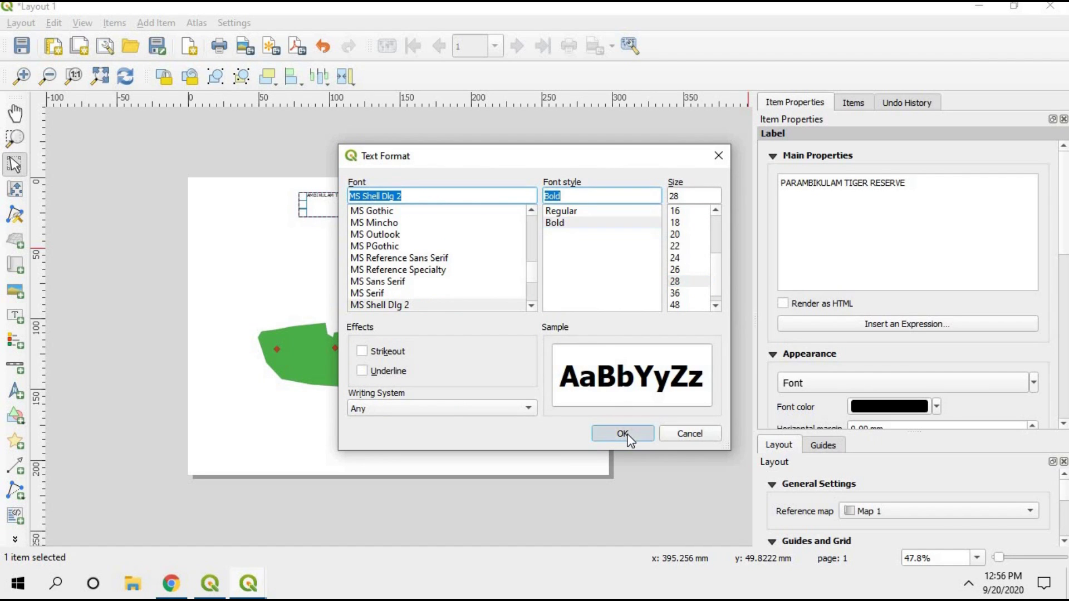
# Widen the title label so its text fits on one line and position it above the map.
pyautogui.moveTo(301, 205); pyautogui.dragTo(268, 201)
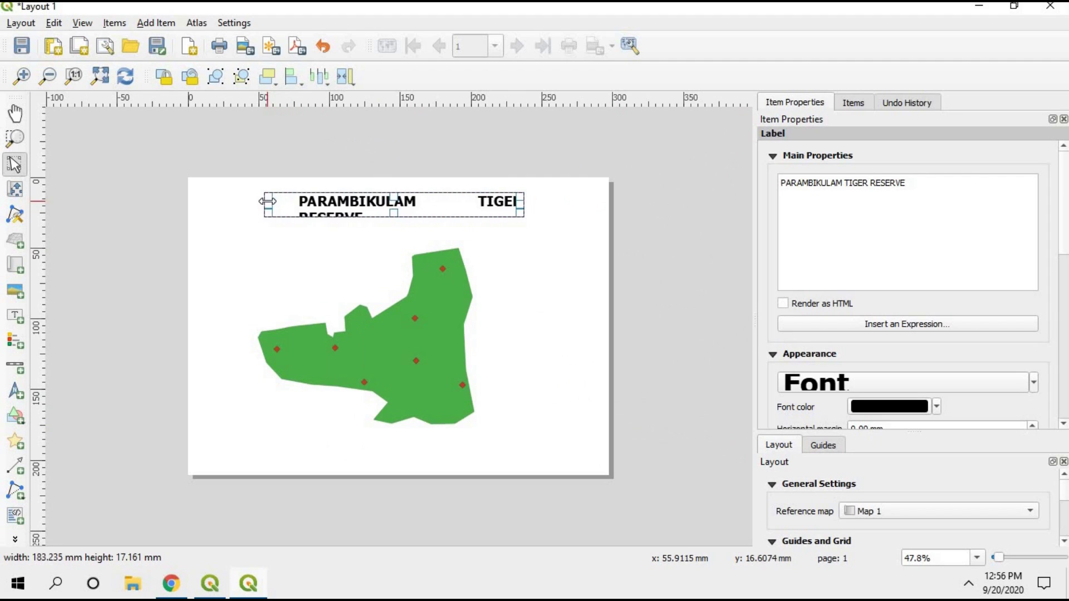
pyautogui.moveTo(519, 203)
pyautogui.mouseDown()
pyautogui.moveTo(493, 204)
pyautogui.moveTo(519, 203)
pyautogui.mouseUp()
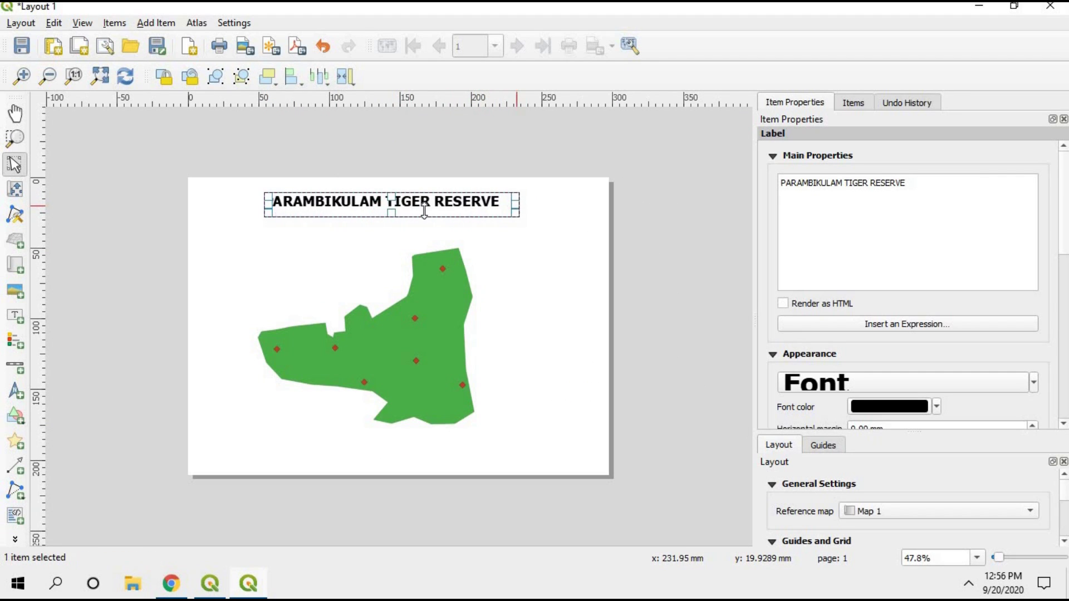
pyautogui.moveTo(274, 204)
pyautogui.mouseDown()
pyautogui.moveTo(289, 203)
pyautogui.moveTo(269, 204)
pyautogui.mouseUp()
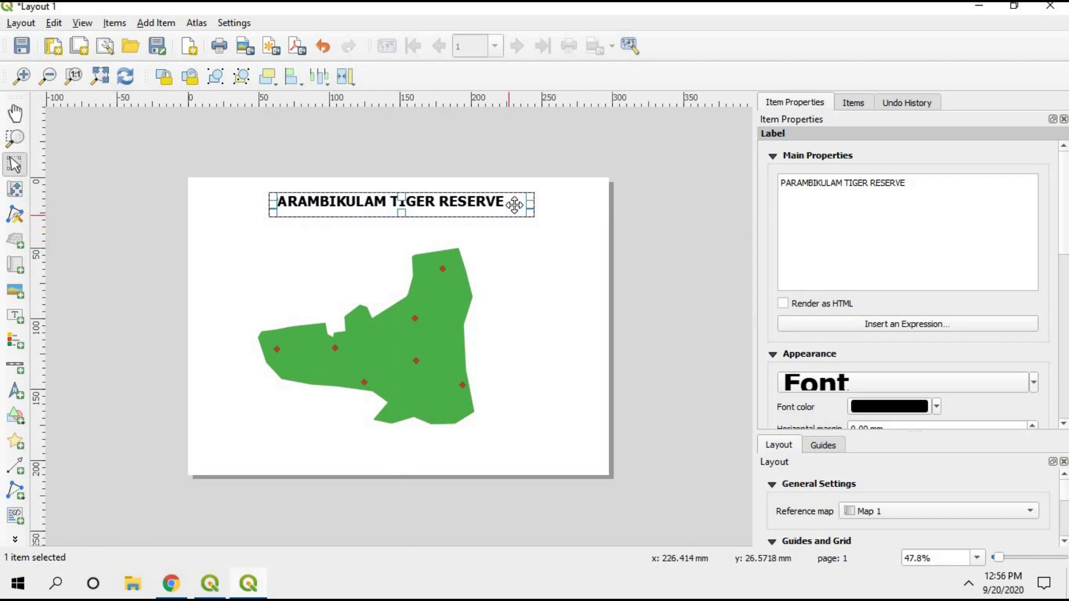
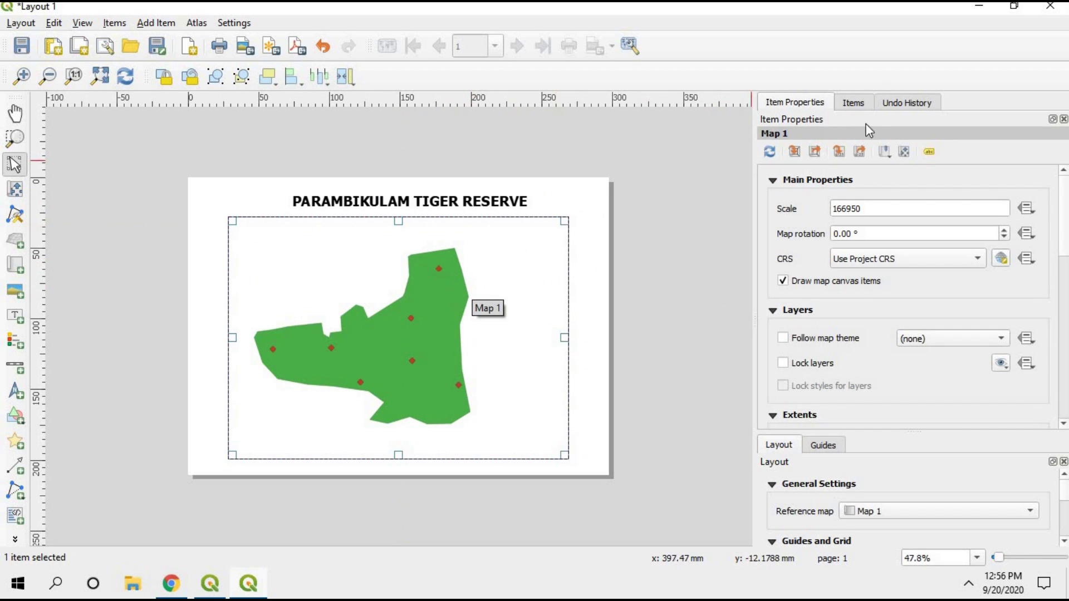
# Add a new grid to Map 1 through its item properties.
pyautogui.click(855, 104)
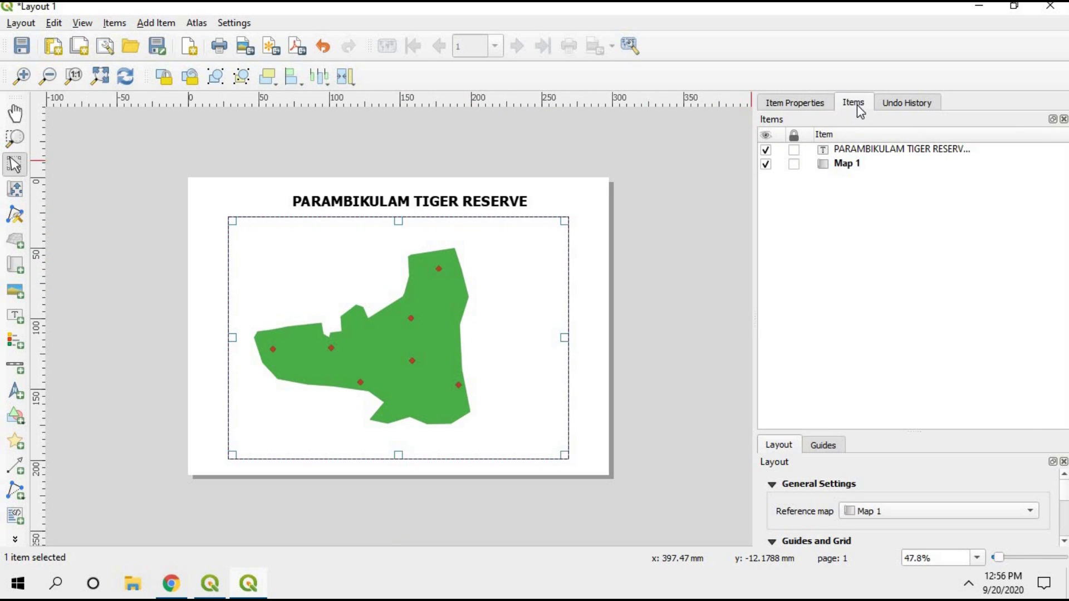
pyautogui.click(854, 150)
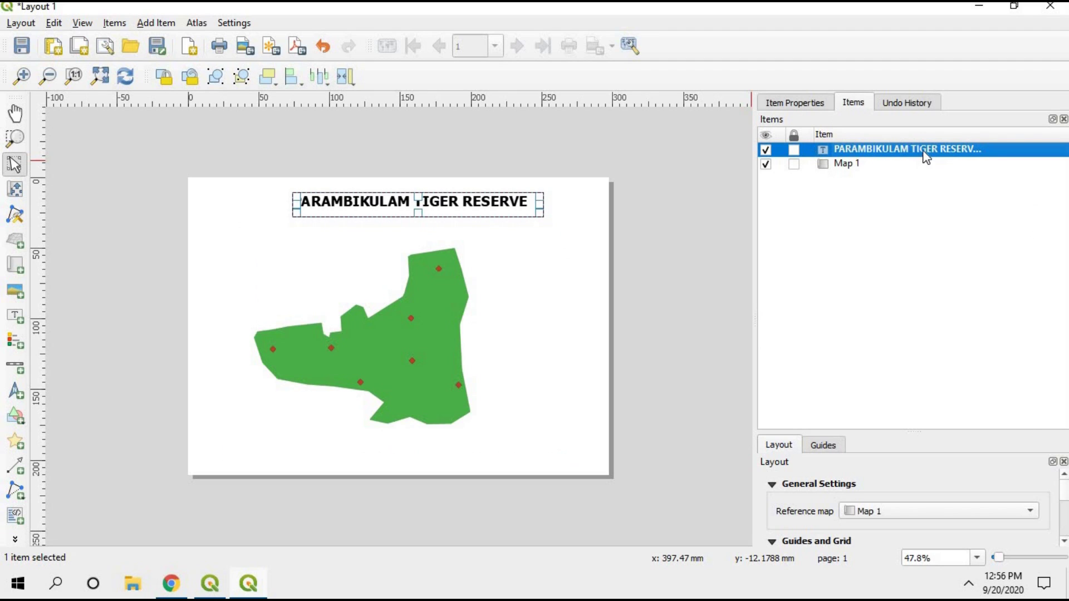
pyautogui.doubleClick(845, 167)
pyautogui.press('Return')
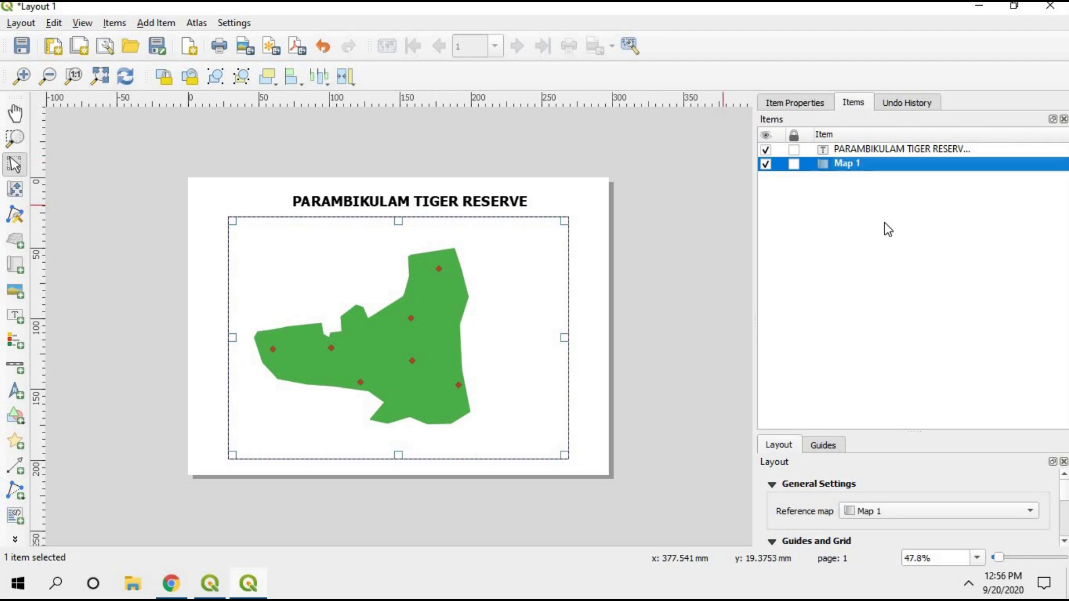
pyautogui.rightClick(853, 169)
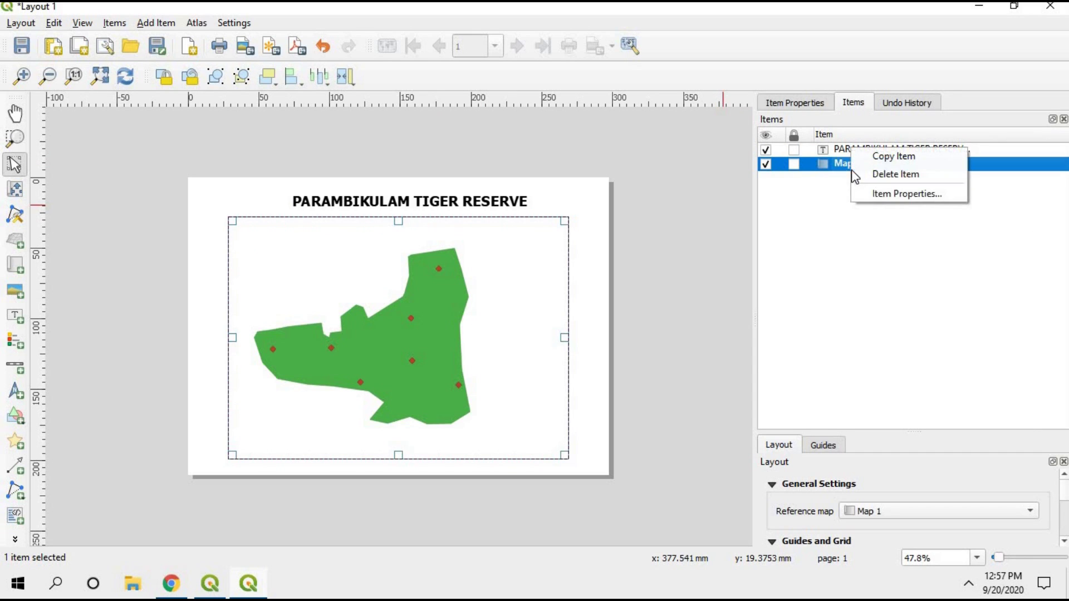
pyautogui.click(878, 194)
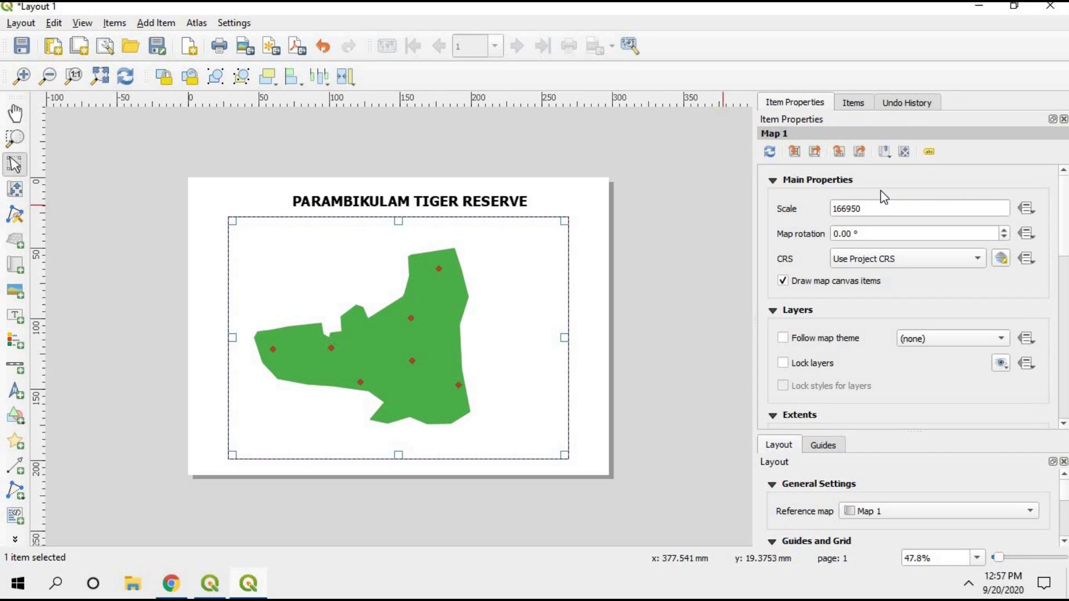
pyautogui.moveTo(1067, 236); pyautogui.dragTo(1065, 327)
pyautogui.scroll(-2, 787, 262)
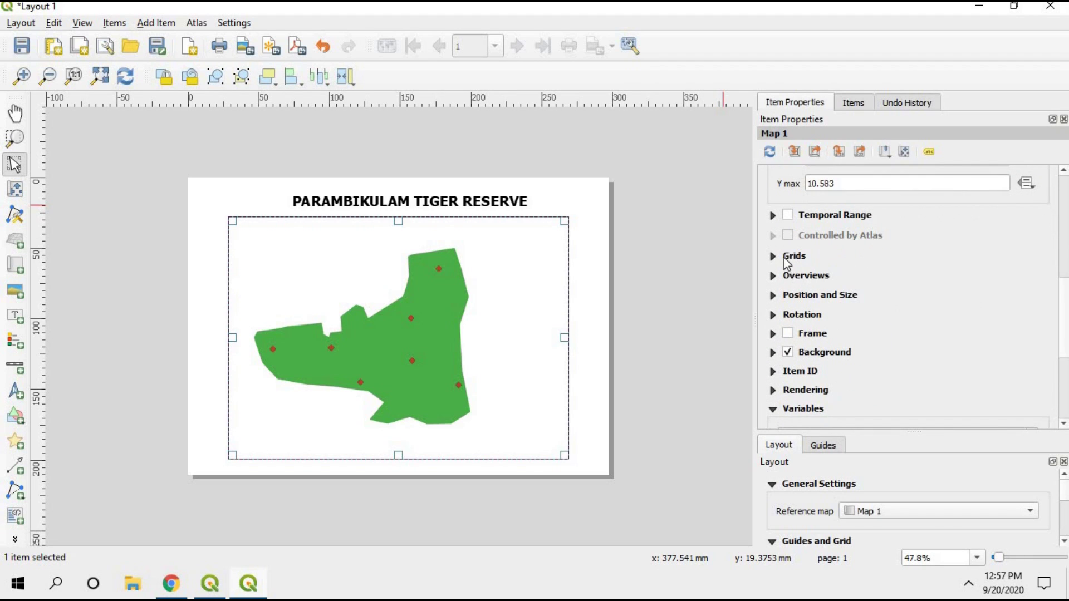
pyautogui.click(774, 256)
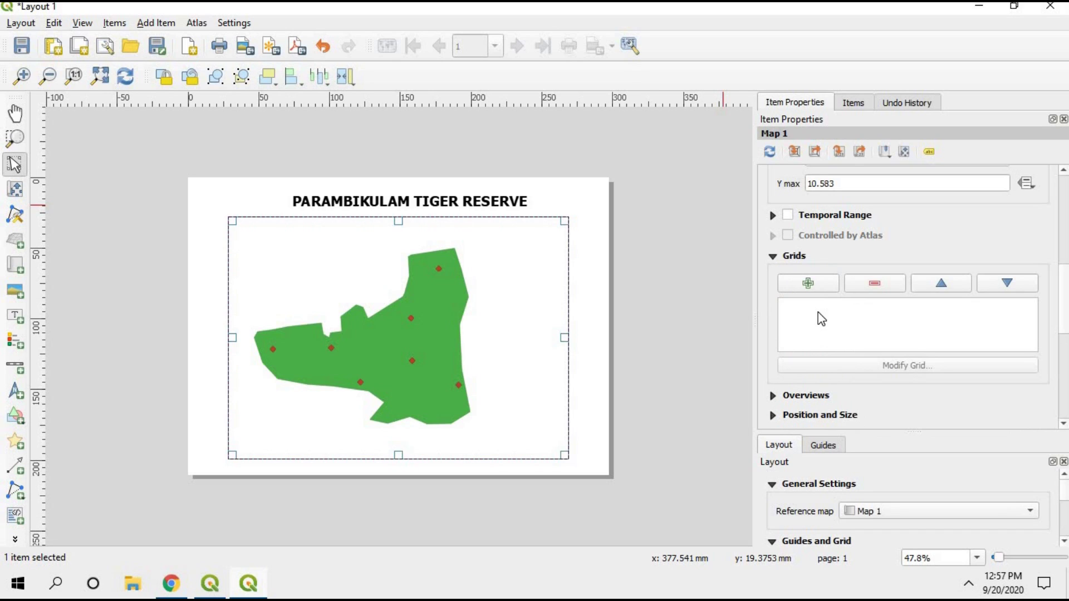
pyautogui.click(811, 284)
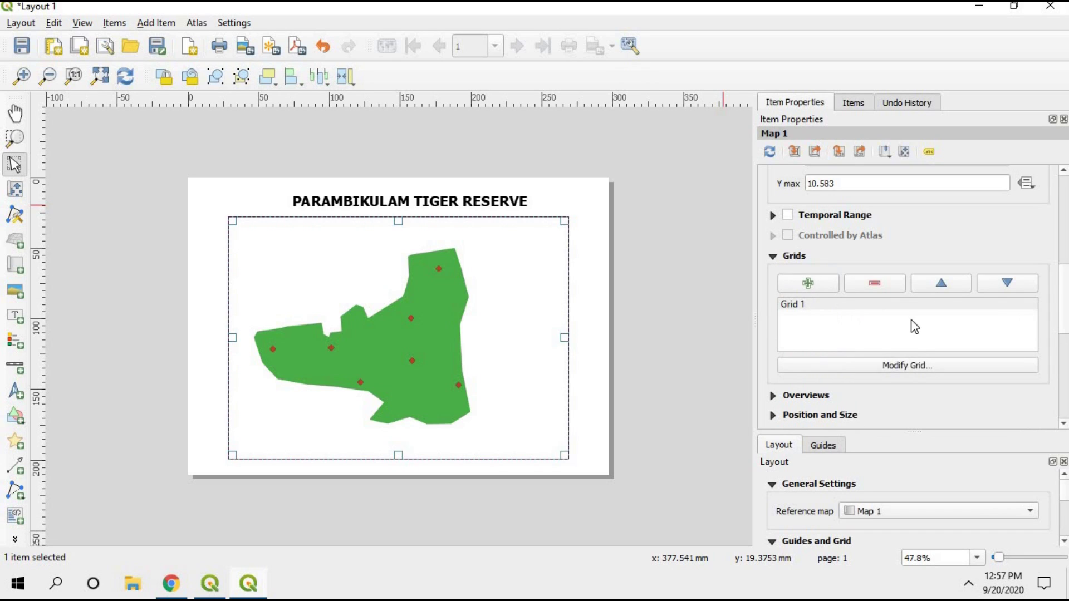
# Set the map grid's X and Y intervals to 0.05 map units, keeping the solid grid type.
pyautogui.click(903, 367)
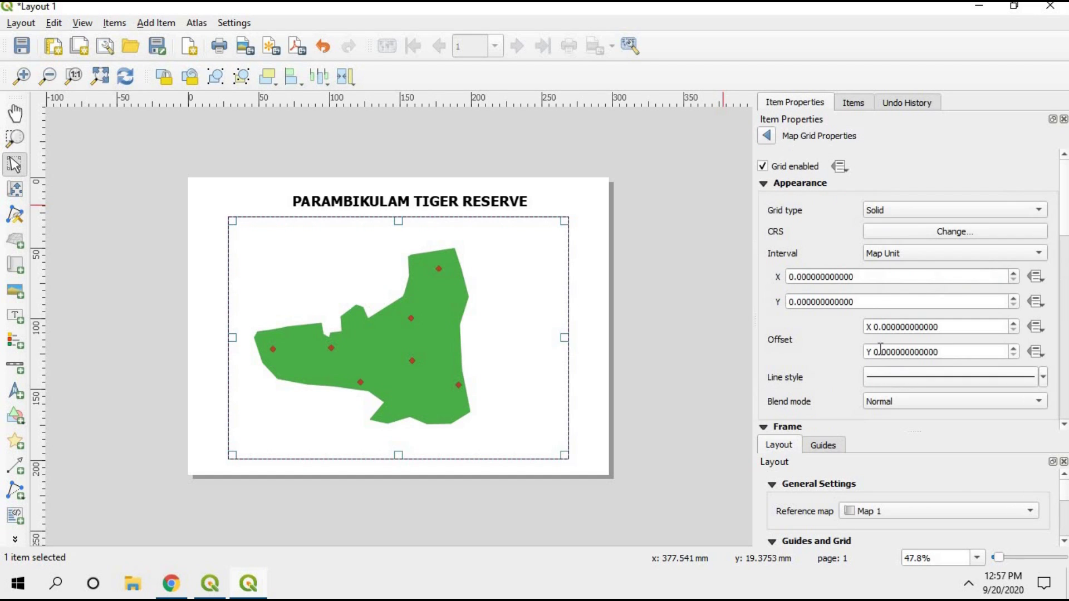
pyautogui.click(803, 276)
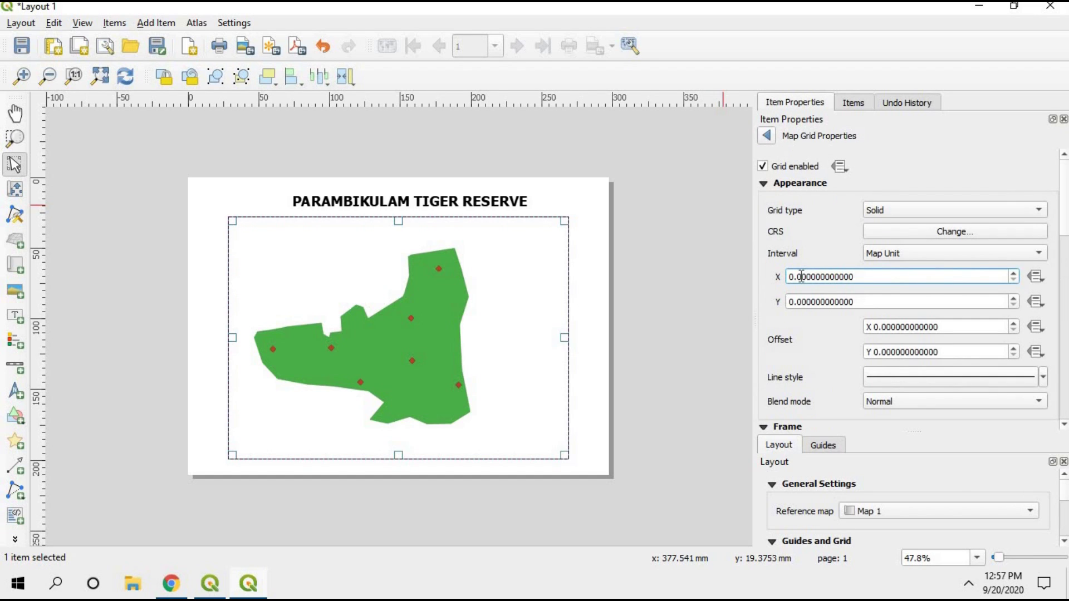
pyautogui.click(767, 136)
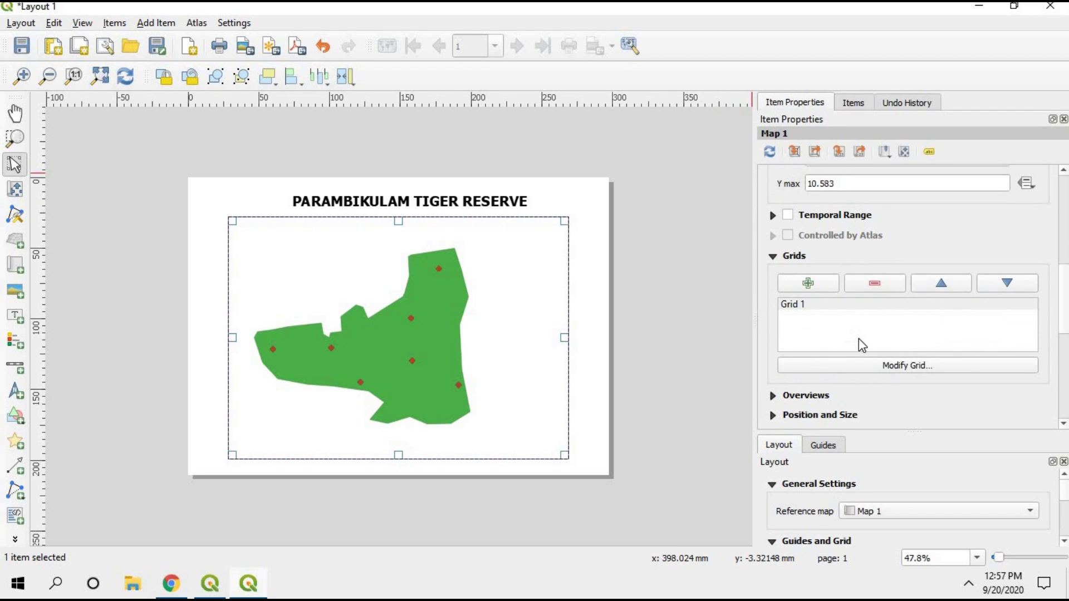
pyautogui.click(835, 308)
pyautogui.click(899, 366)
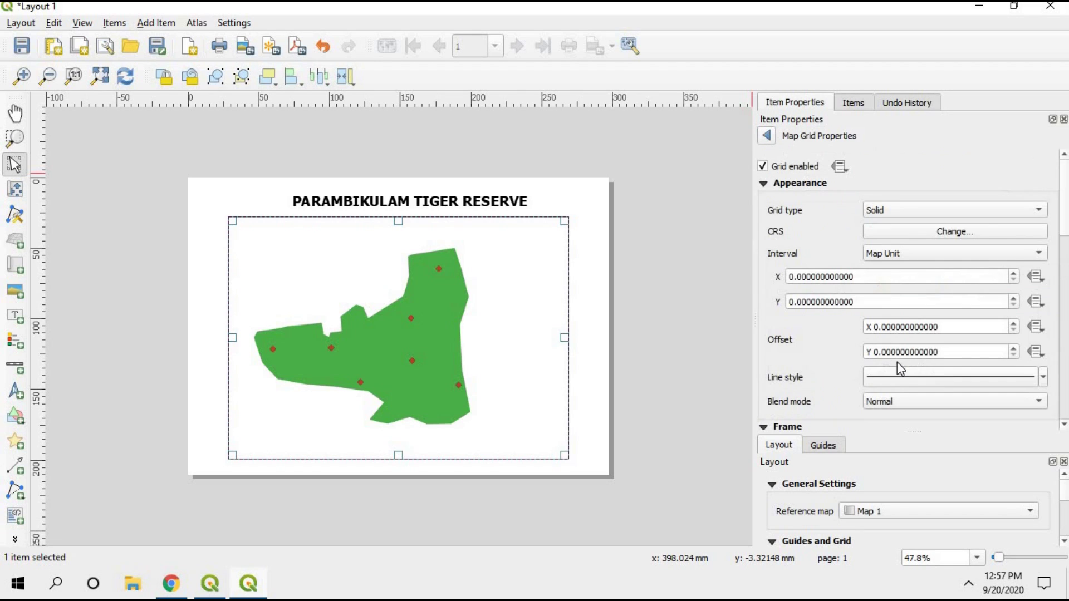
pyautogui.click(803, 277)
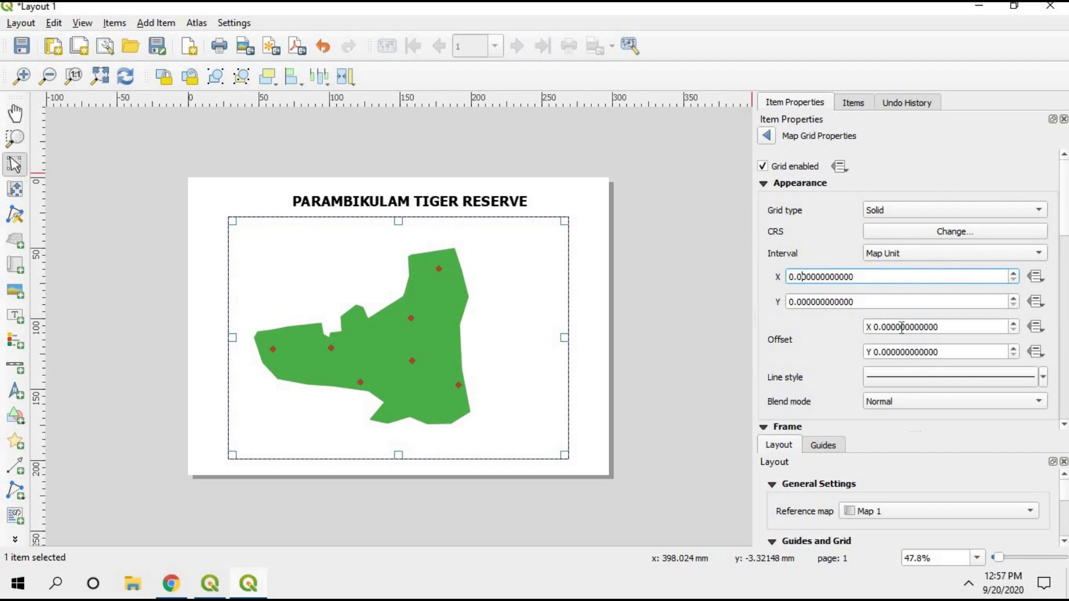
pyautogui.click(996, 254)
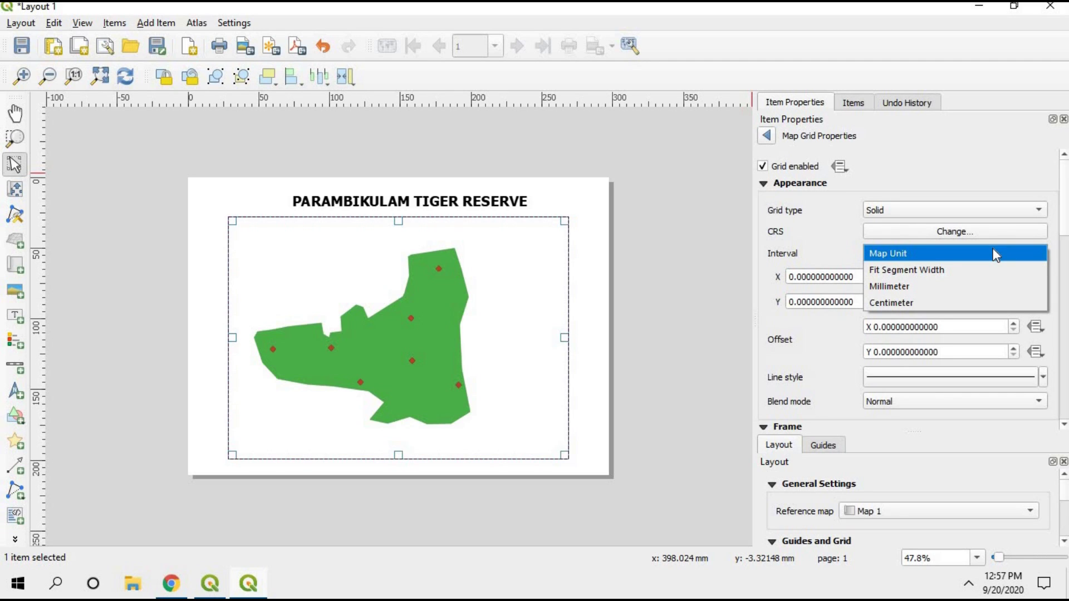
pyautogui.click(816, 245)
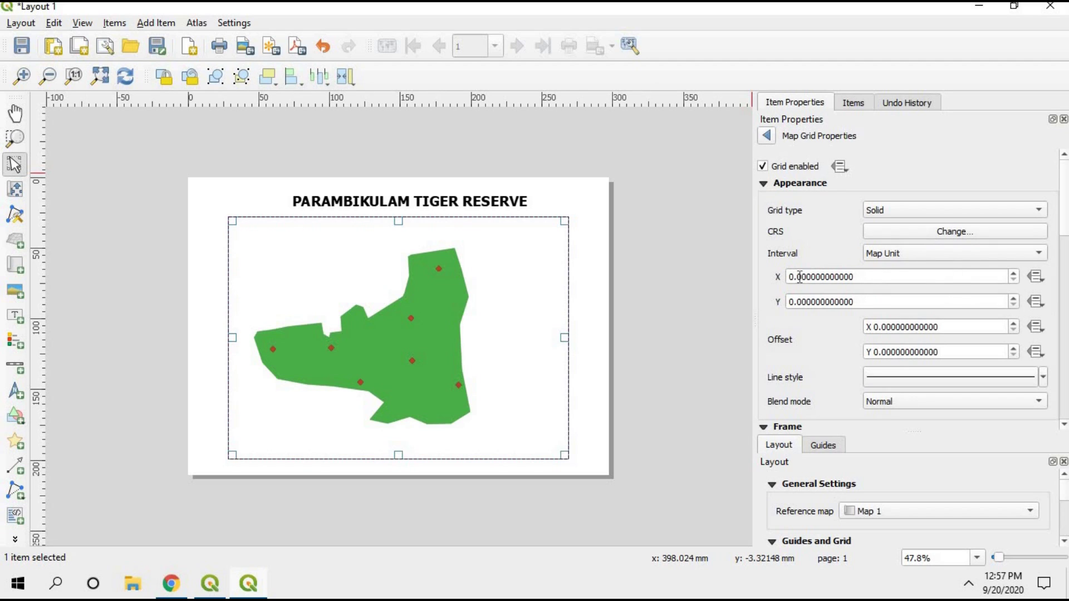
pyautogui.click(811, 277)
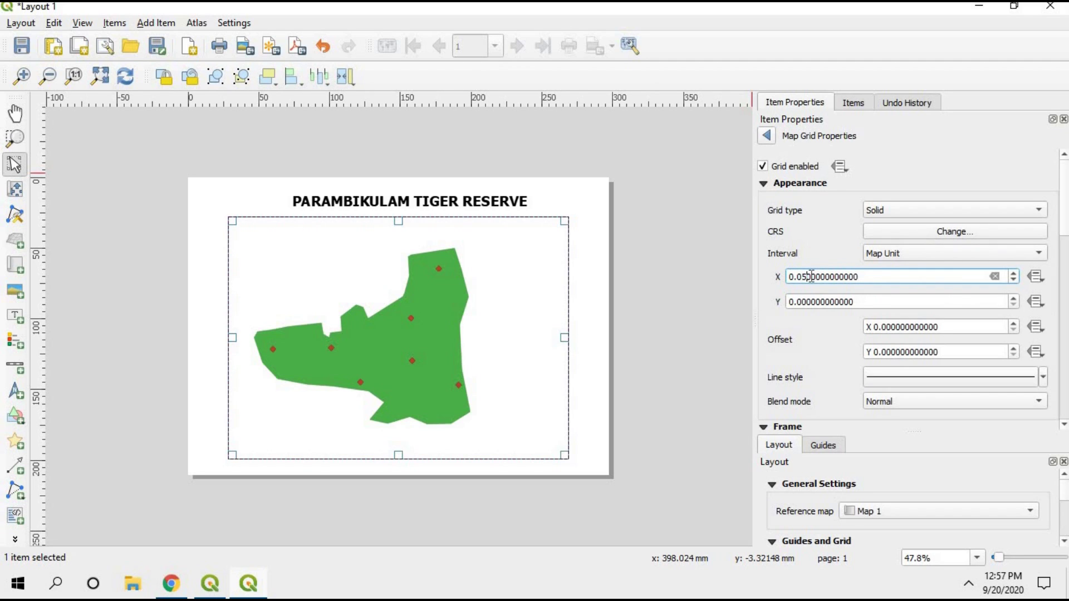
pyautogui.click(801, 301)
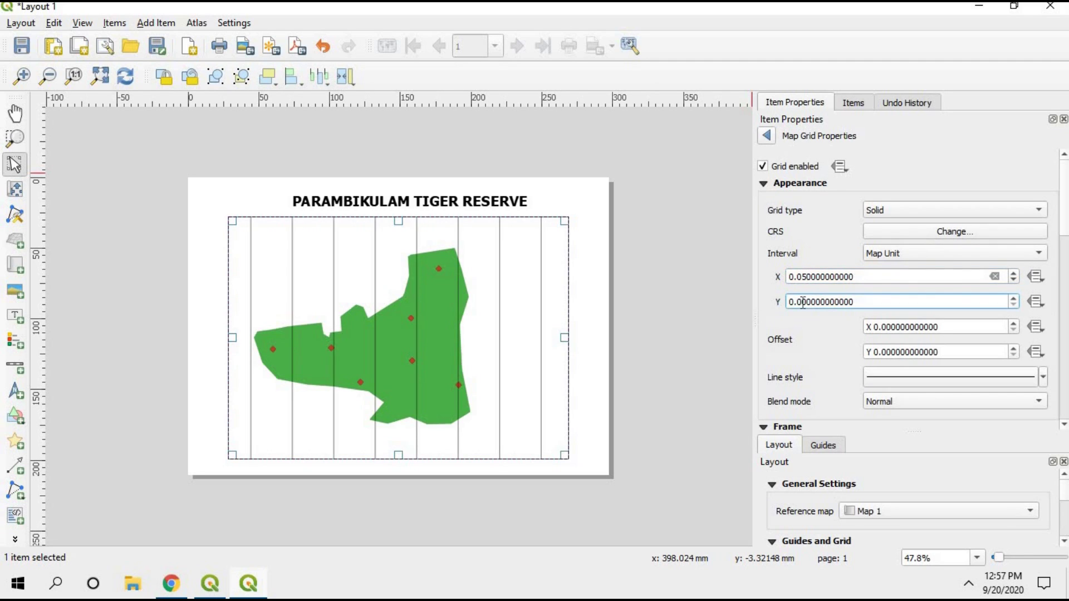
pyautogui.press('Return')
pyautogui.click(667, 297)
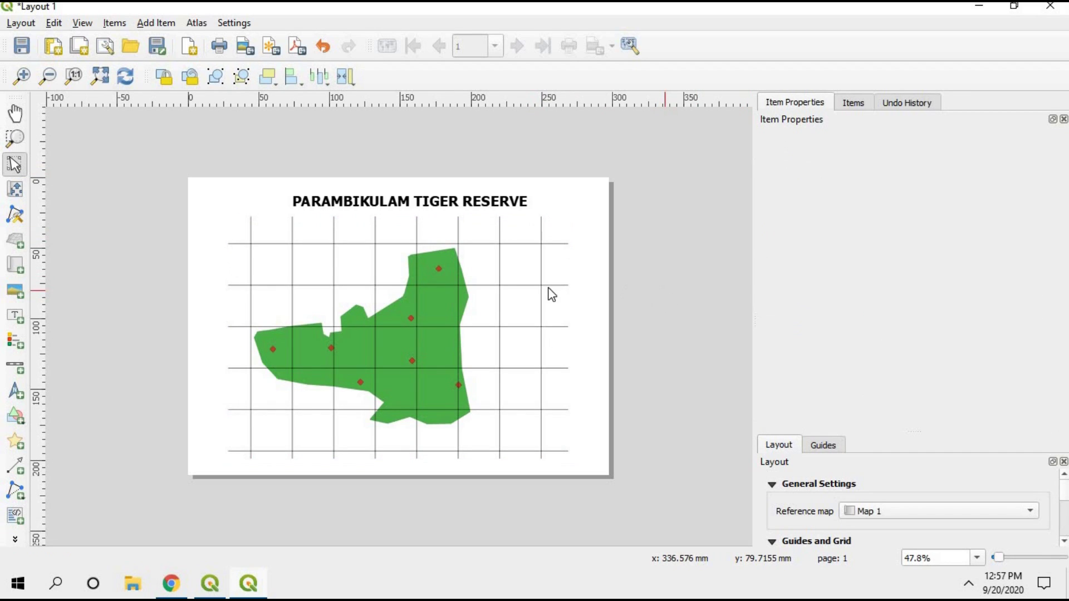
# Reopen the map grid's settings and lower its line symbol's opacity to about 24%.
pyautogui.click(497, 282)
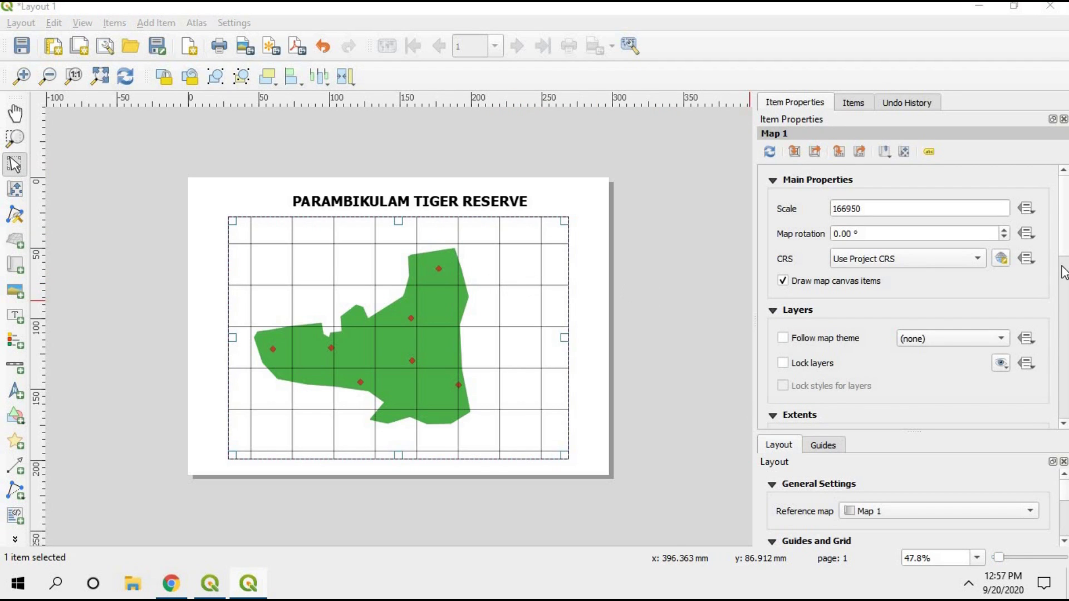
pyautogui.scroll(-8, 902, 301)
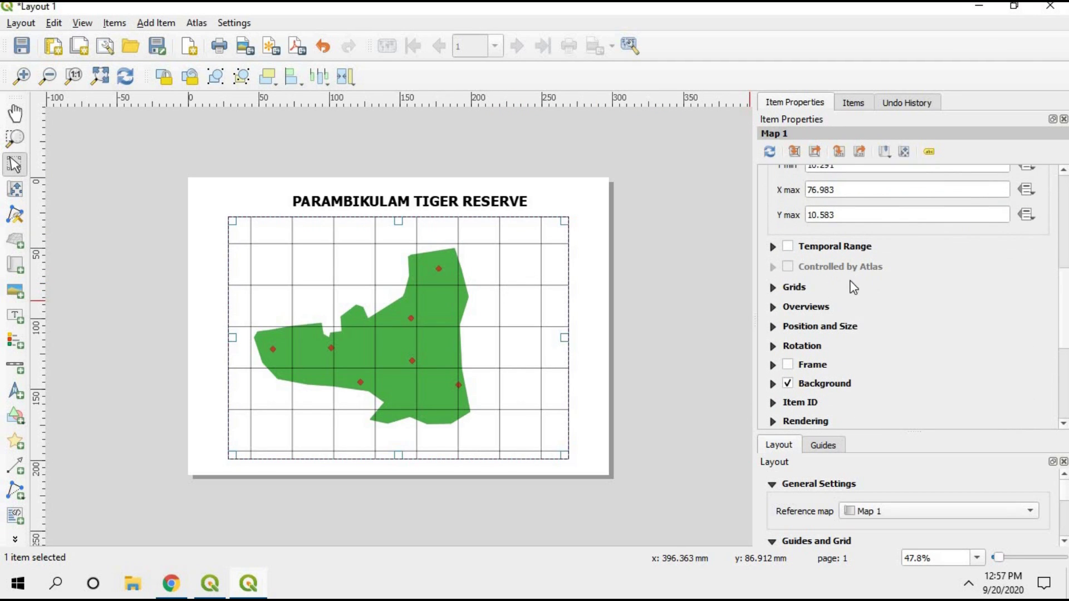
pyautogui.click(786, 288)
pyautogui.click(808, 336)
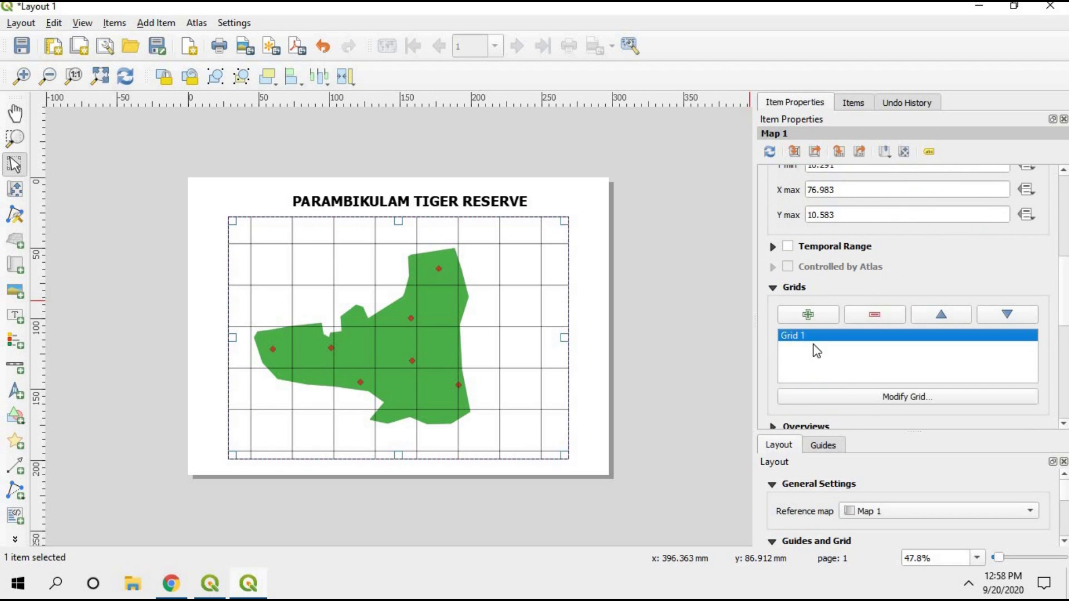
pyautogui.click(885, 396)
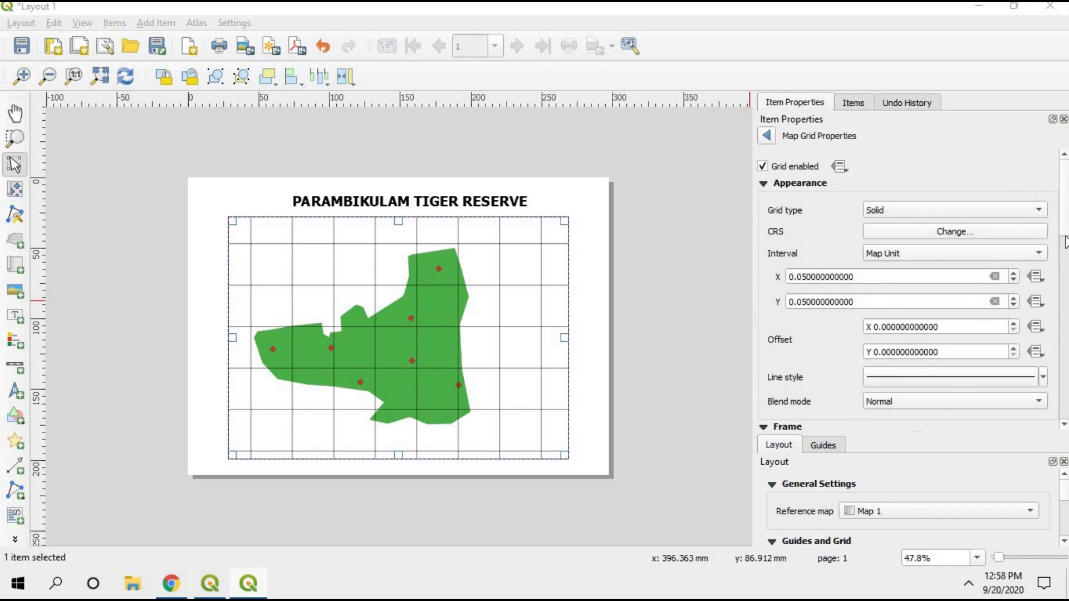
pyautogui.scroll(-3, 976, 274)
pyautogui.click(927, 283)
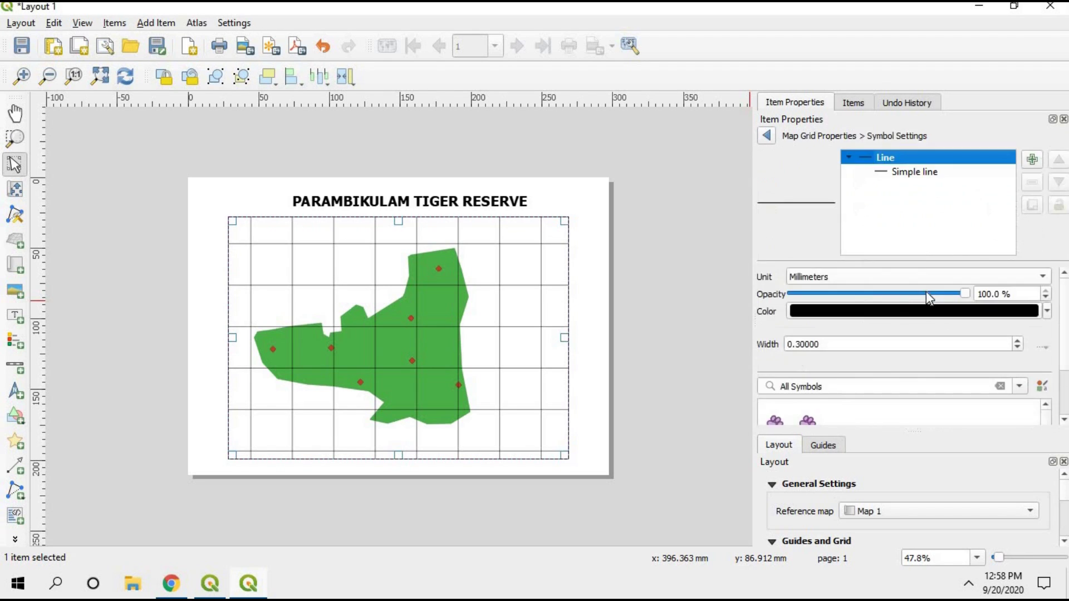
pyautogui.moveTo(966, 295); pyautogui.dragTo(862, 295)
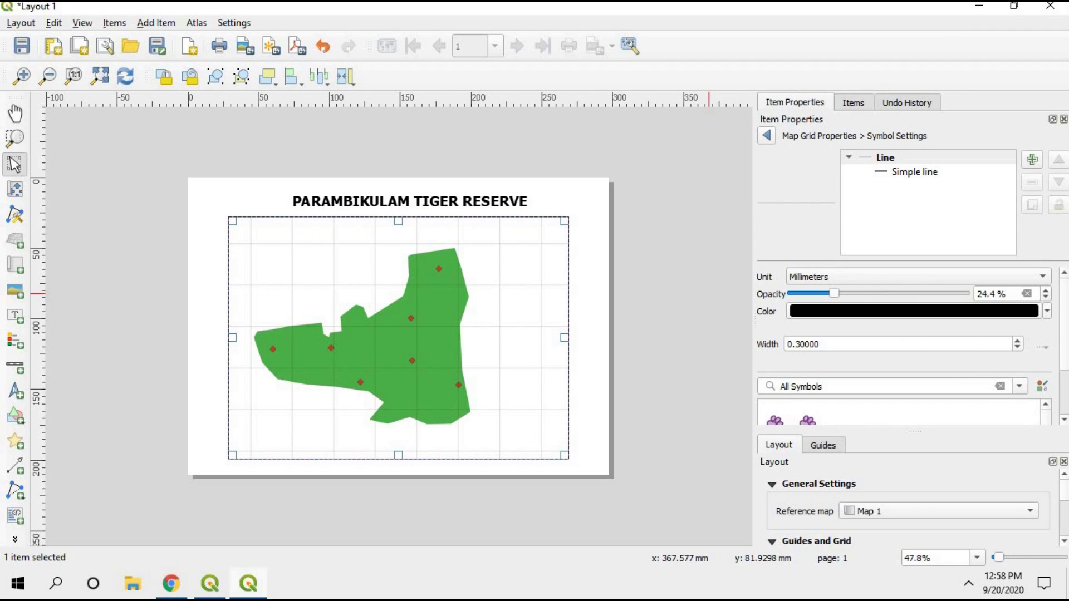
pyautogui.click(766, 135)
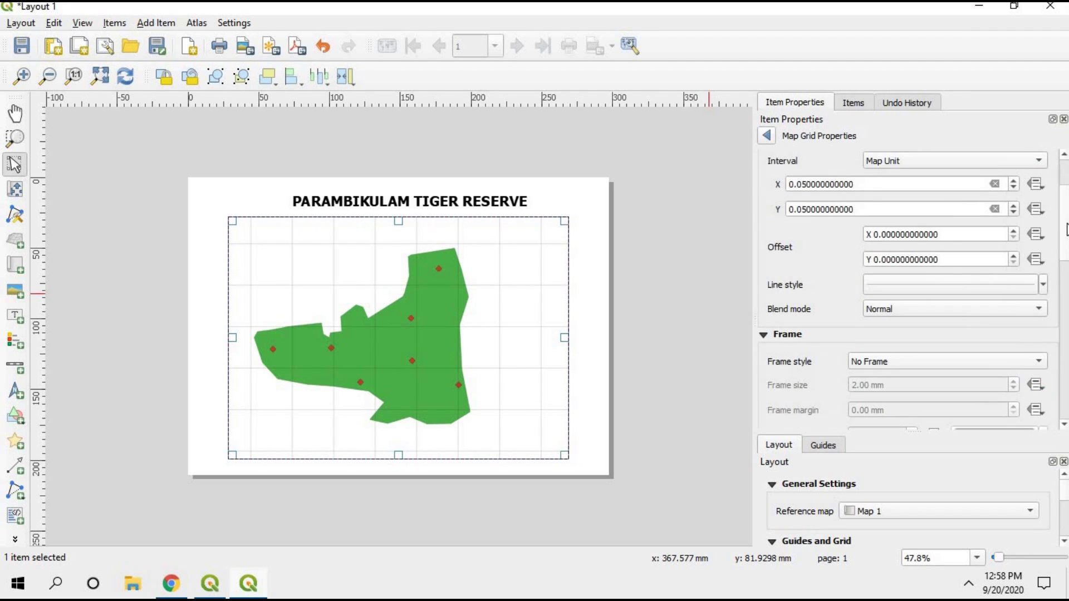
# Set the map grid's frame style to Line Border.
pyautogui.scroll(-3, 1064, 270)
pyautogui.click(943, 217)
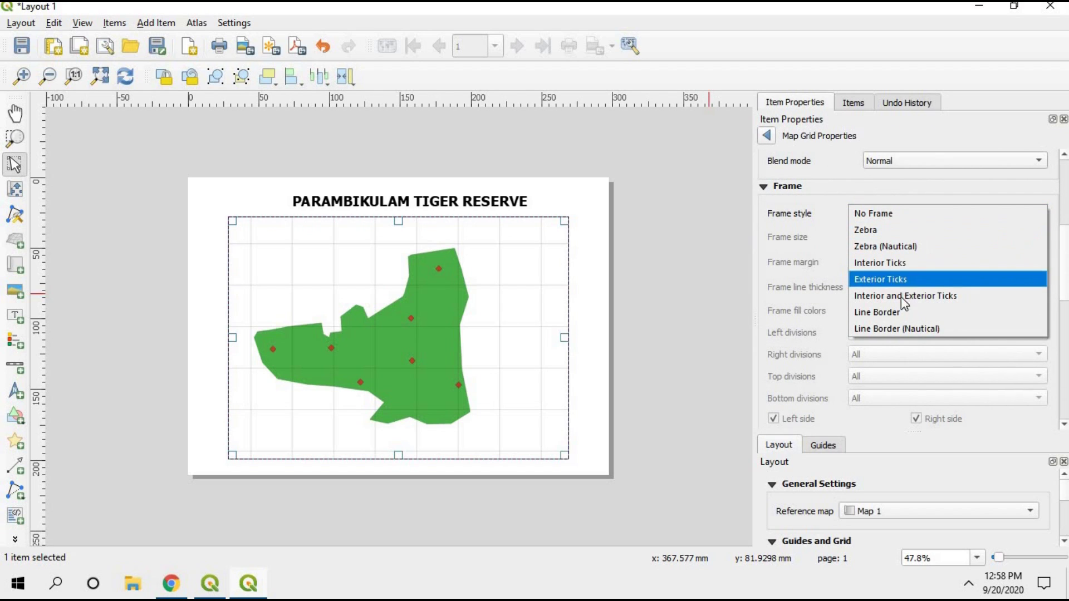
pyautogui.click(893, 313)
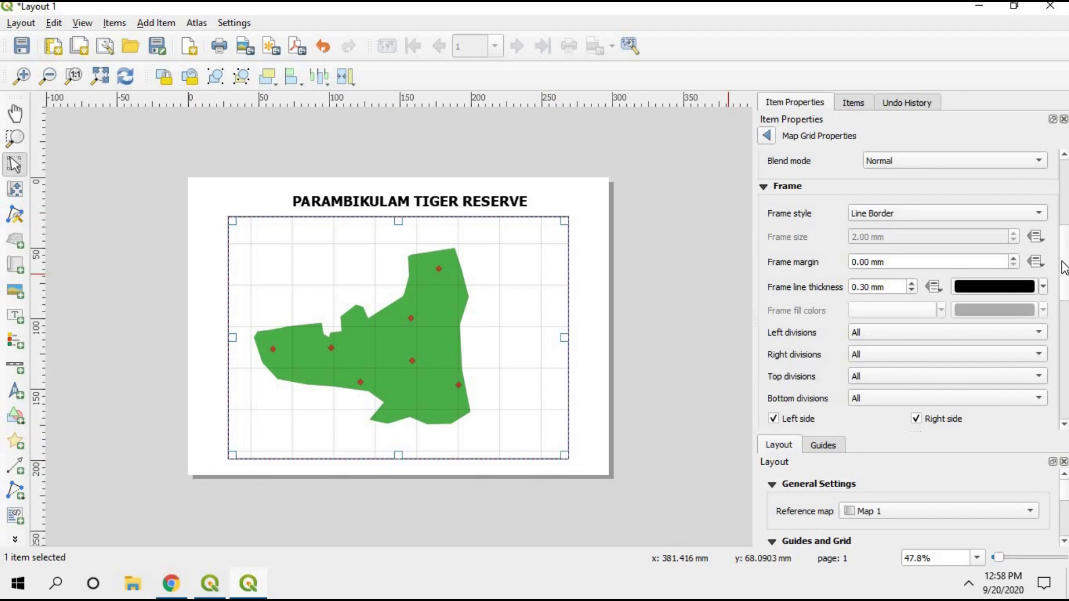
# Enable Draw Coordinates for the map grid and check the labels around the frame.
pyautogui.scroll(-5, 1064, 268)
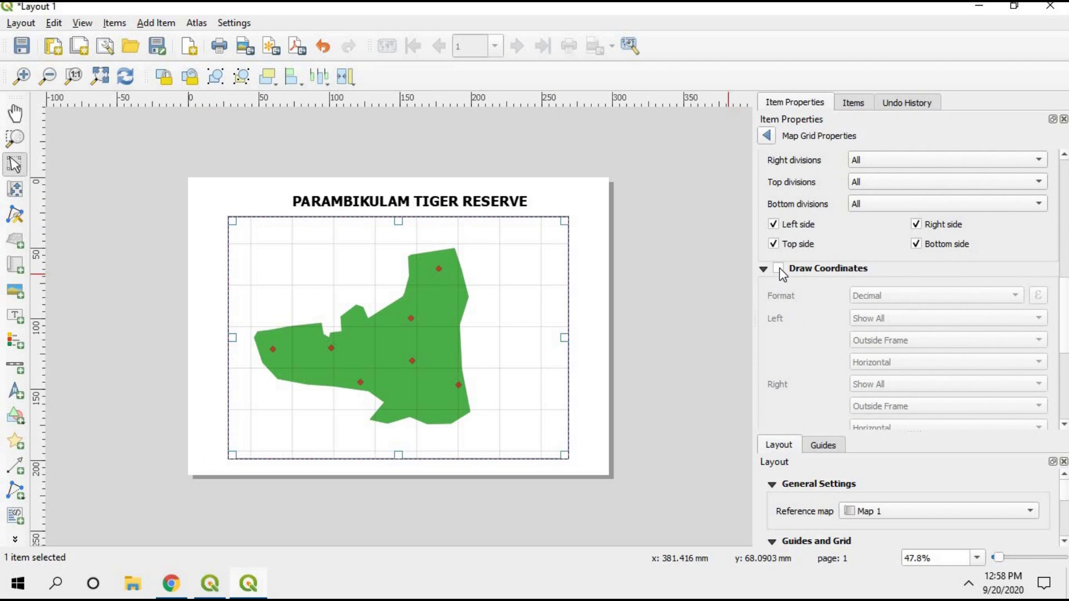
pyautogui.click(779, 269)
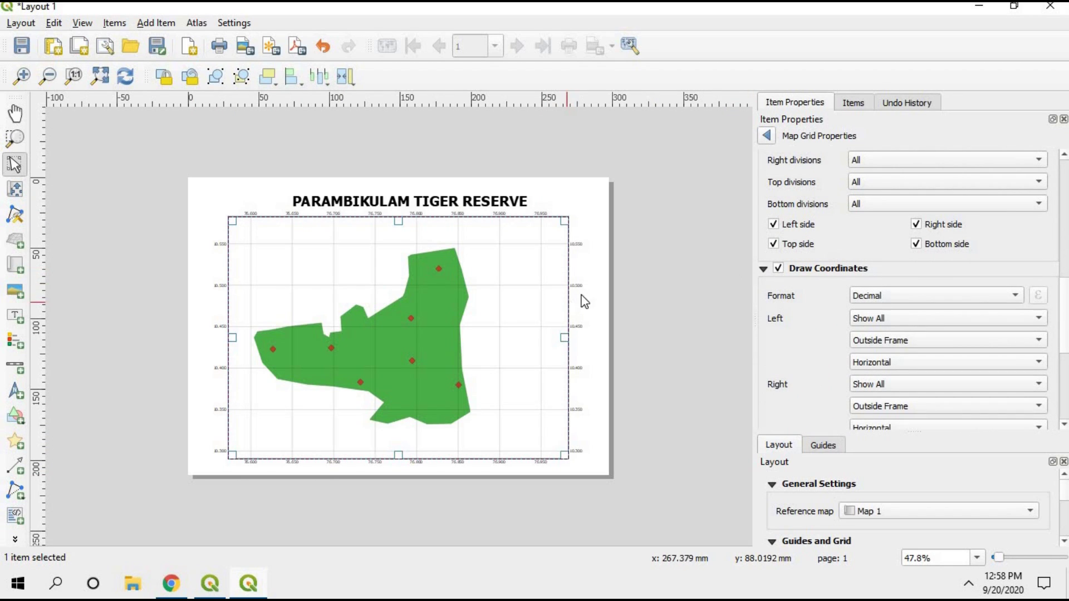
pyautogui.scroll(1, 579, 291)
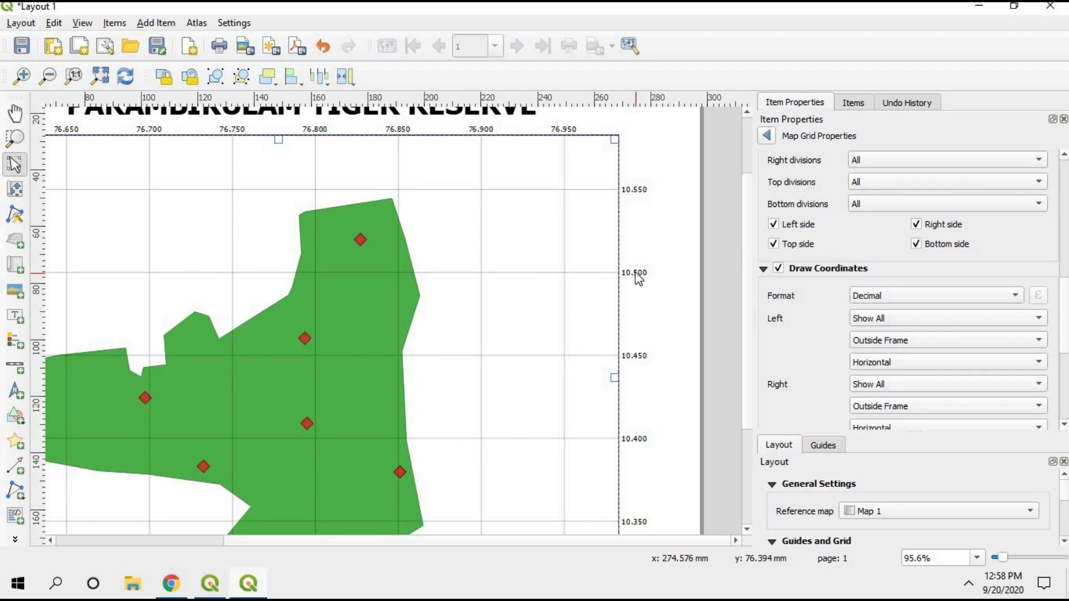
pyautogui.scroll(-1, 644, 286)
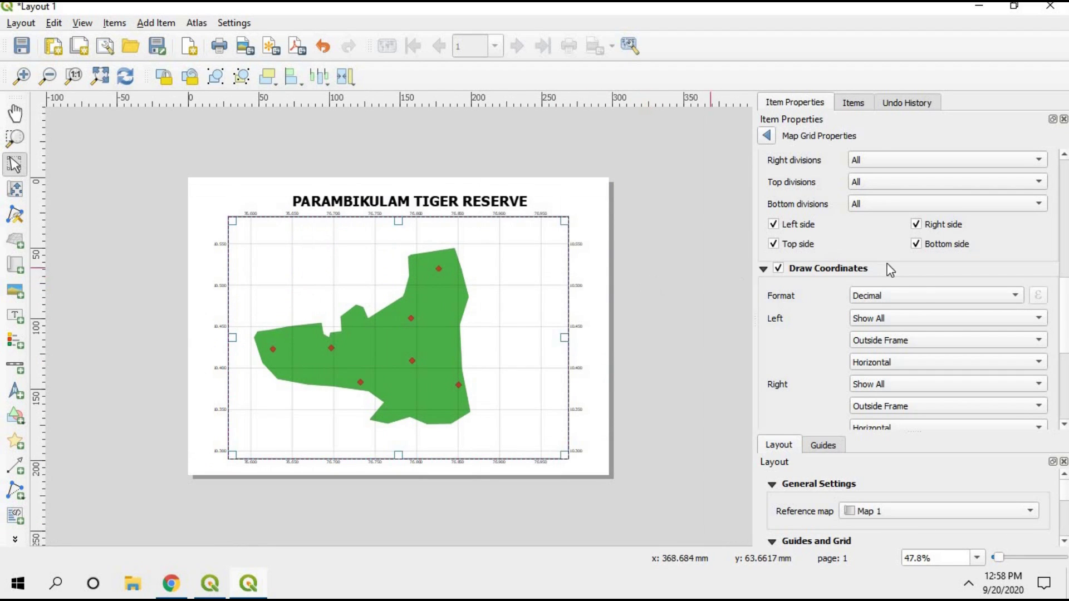
# Change the grid coordinate format to Degree, Minute and inspect the labels along the map frame.
pyautogui.click(997, 296)
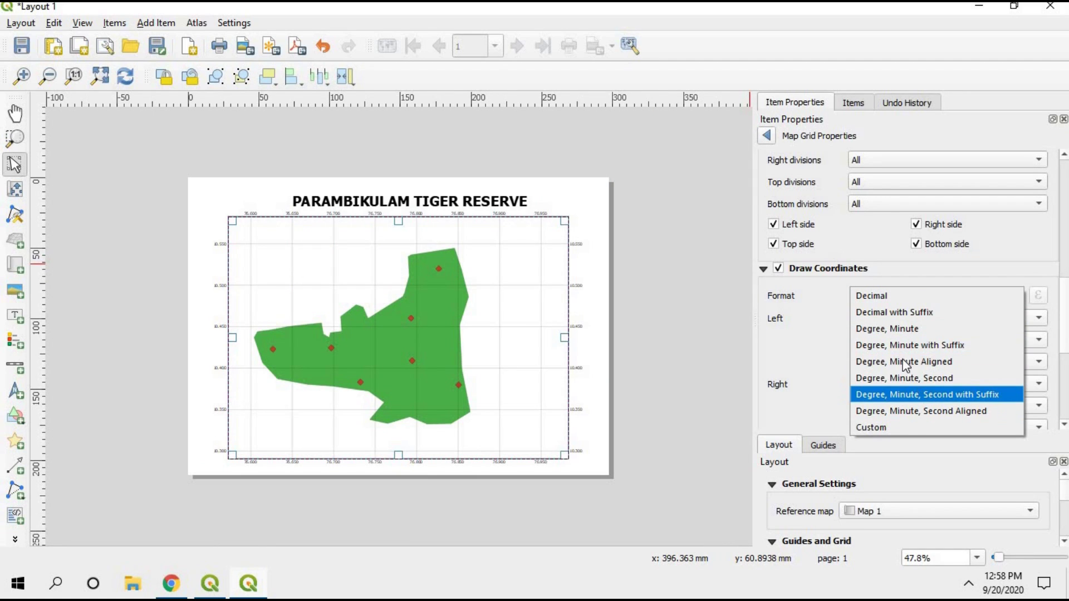
pyautogui.click(907, 329)
pyautogui.scroll(1, 353, 213)
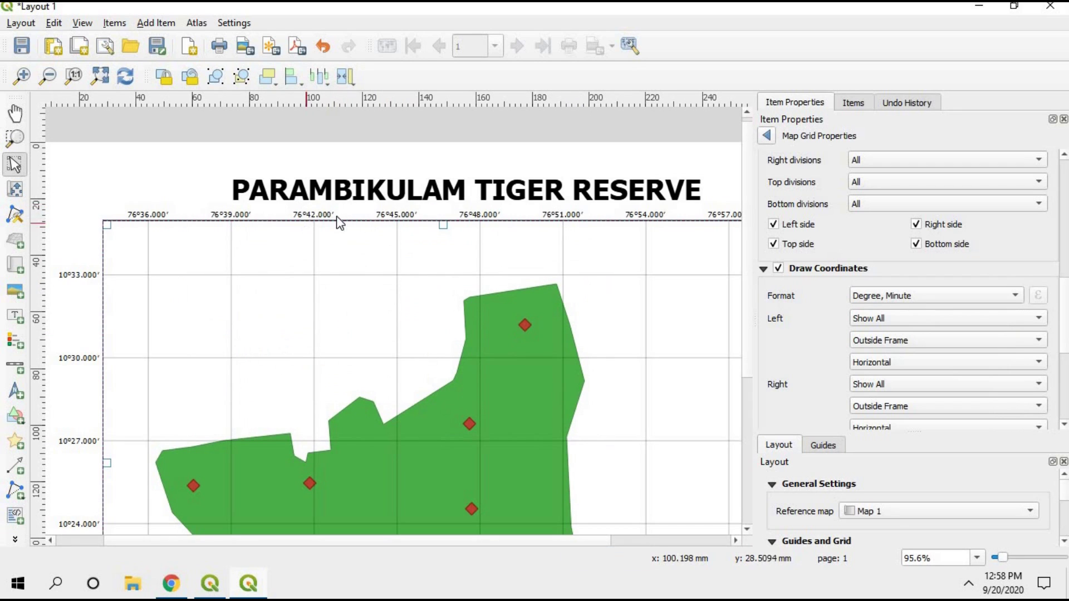
pyautogui.scroll(1, 200, 223)
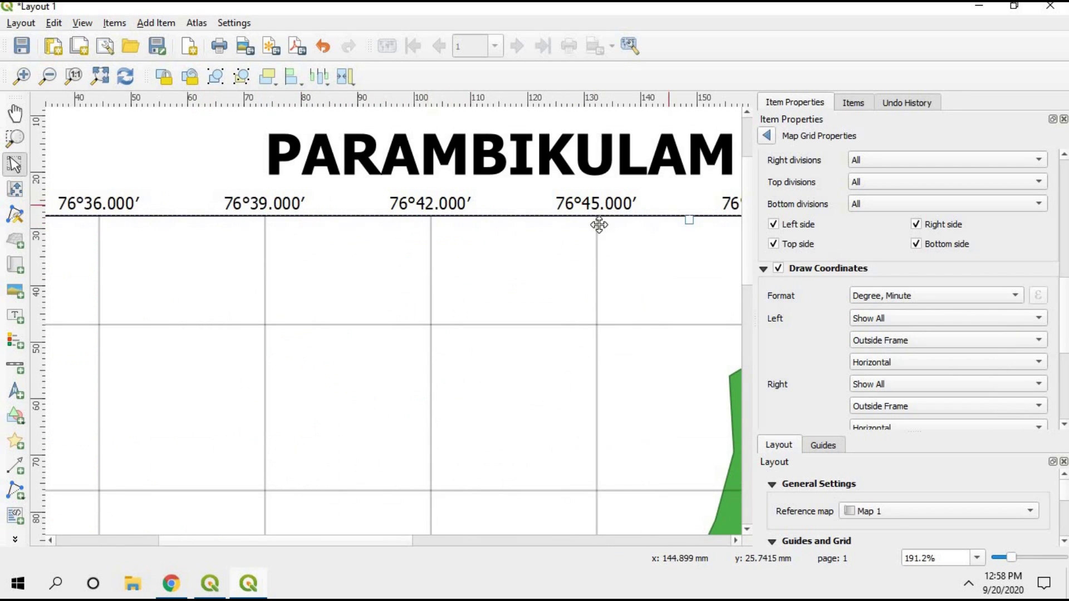
pyautogui.scroll(-1, 466, 223)
pyautogui.scroll(-1, 591, 334)
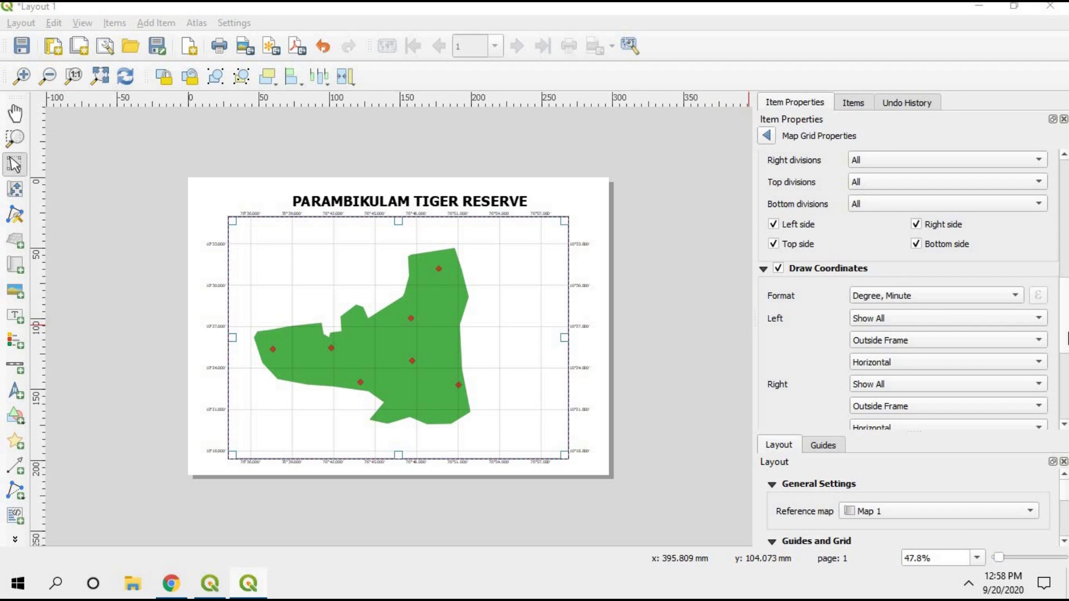
# Leave the map grid's settings and add a scale bar inside the map frame, near its lower edge.
pyautogui.scroll(-5, 996, 386)
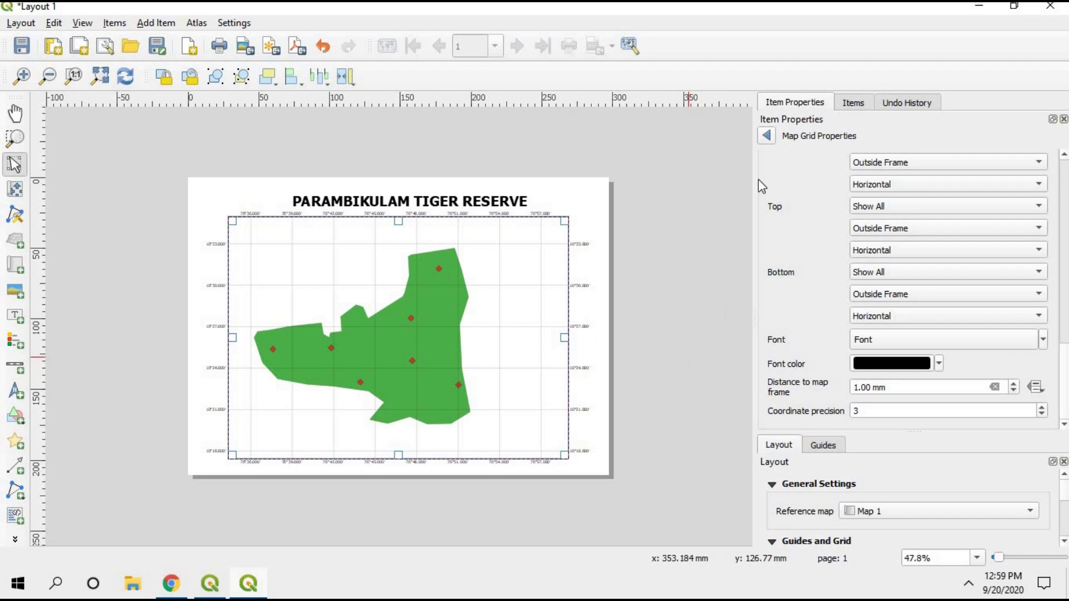
pyautogui.click(767, 136)
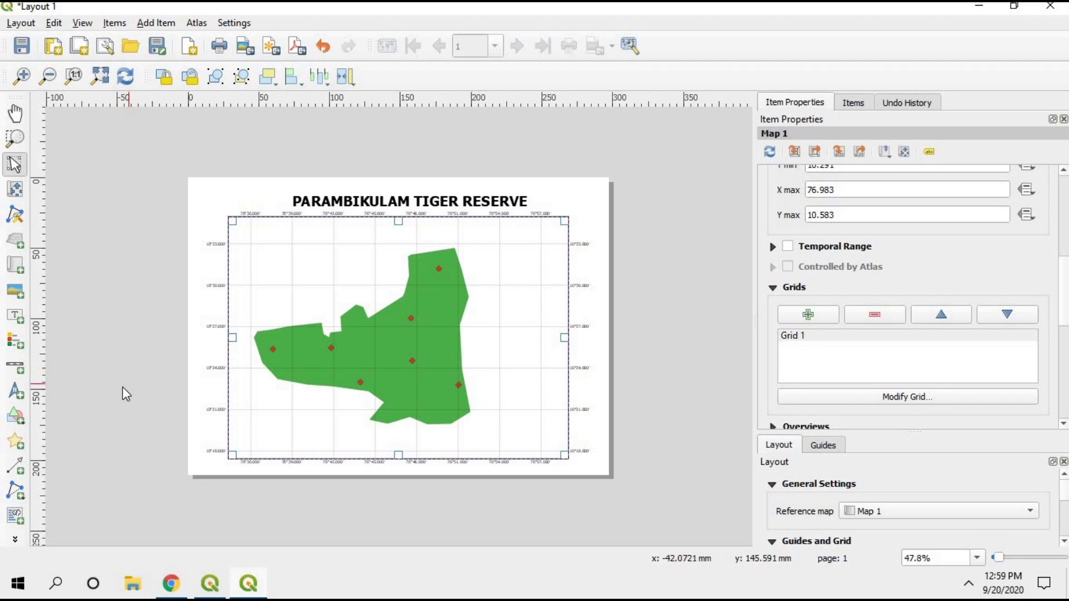
pyautogui.click(15, 372)
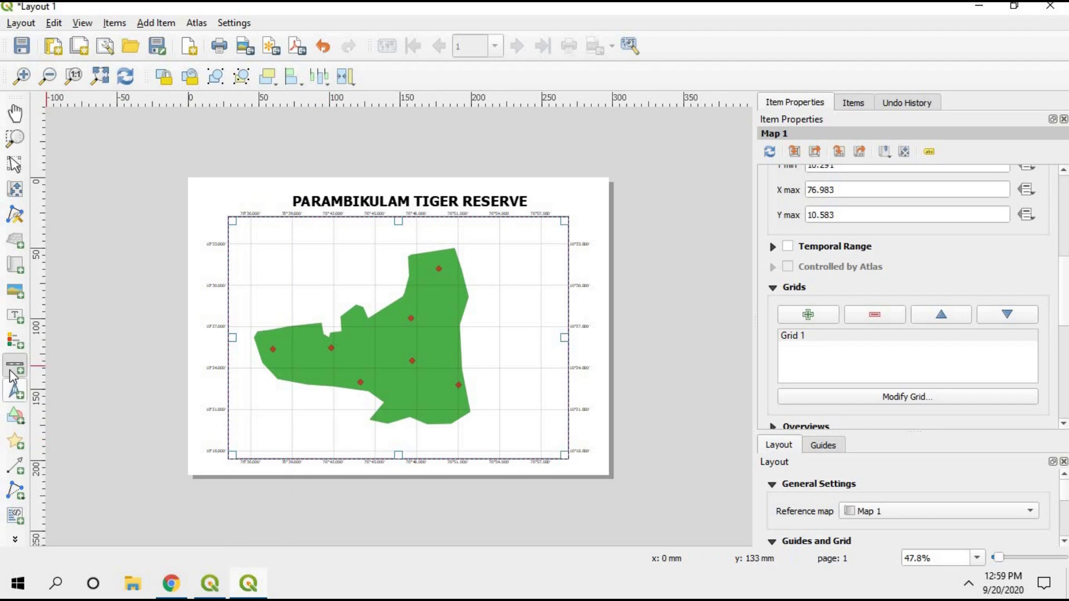
pyautogui.moveTo(333, 437); pyautogui.dragTo(451, 448)
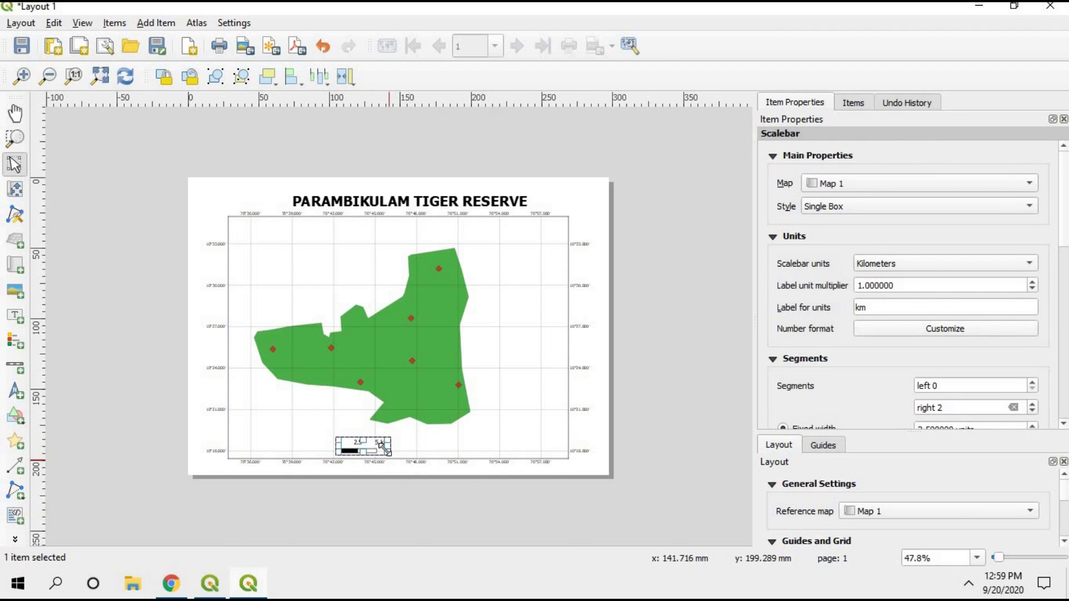
# Move the scale bar so it sits just below the southern end of the reserve, inside the map frame.
pyautogui.moveTo(383, 446); pyautogui.dragTo(433, 442)
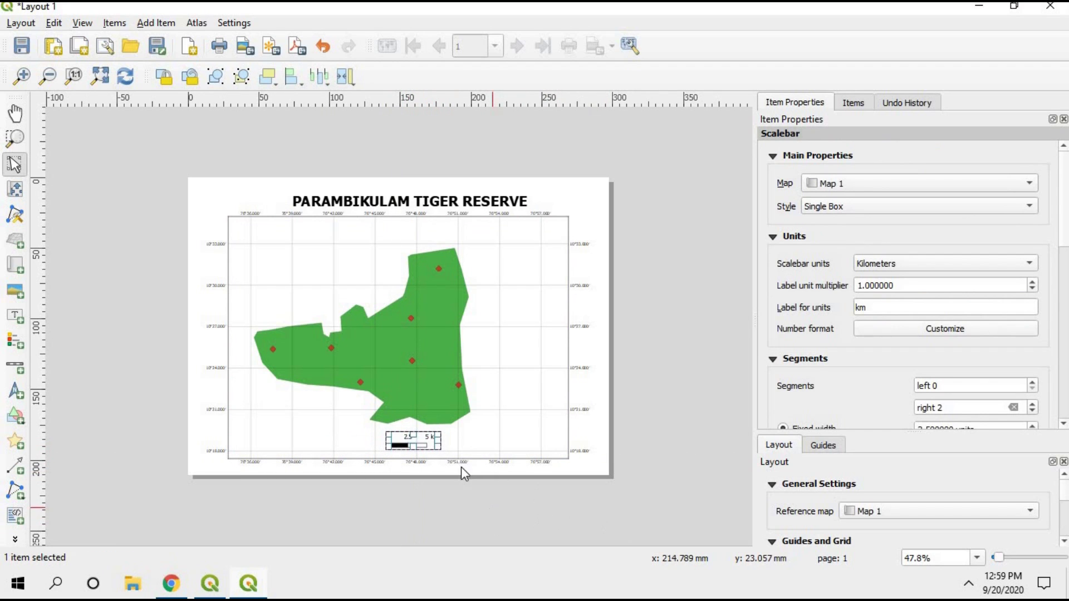
pyautogui.click(412, 444)
pyautogui.moveTo(412, 444); pyautogui.dragTo(410, 443)
pyautogui.click(396, 481)
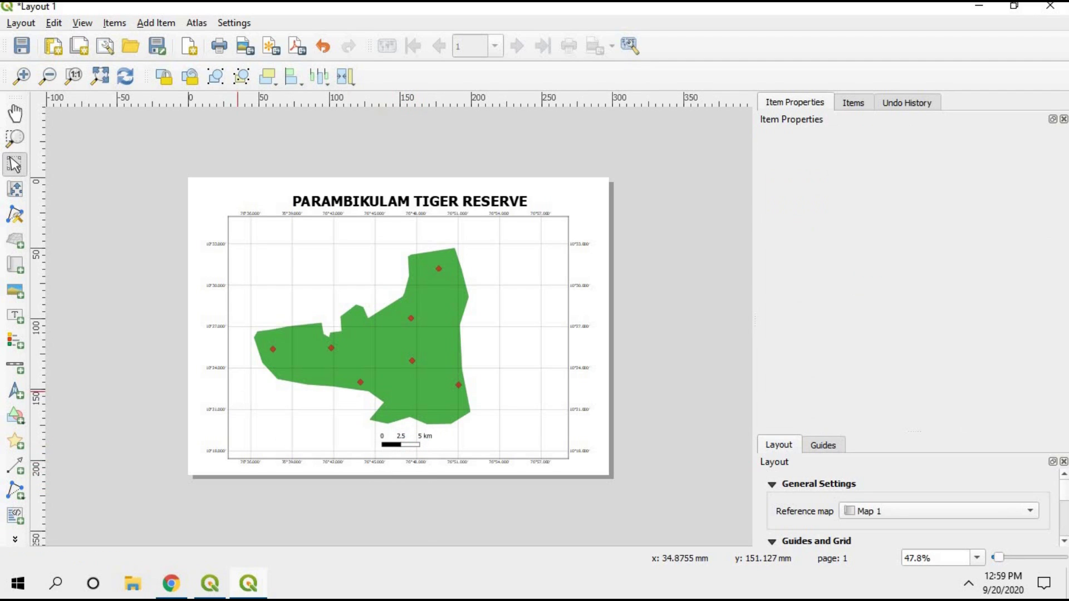
# Add a legend in the empty area of the map frame east of the reserve.
pyautogui.click(15, 341)
pyautogui.moveTo(500, 268); pyautogui.dragTo(515, 328)
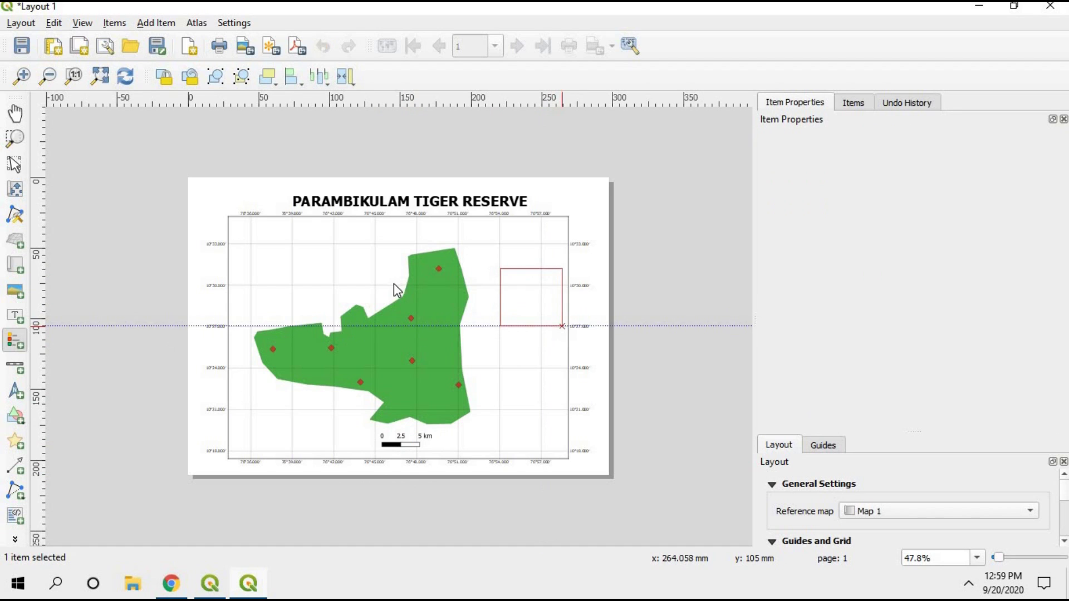
pyautogui.scroll(1, 400, 288)
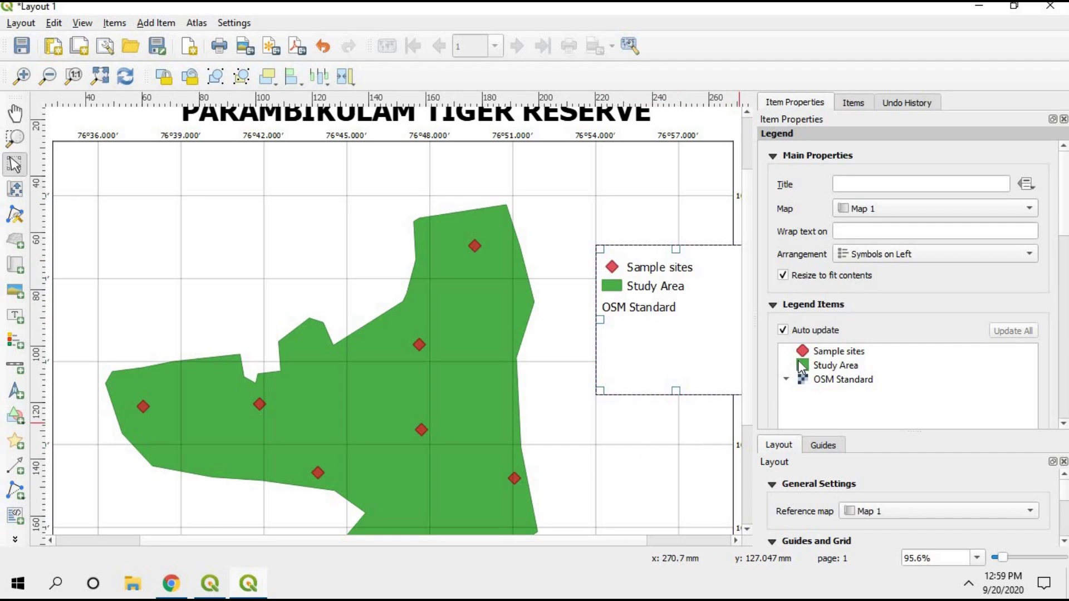
# Turn off the legend's Auto update and remove the Study Area and OSM Standard entries, keeping only Sample sites.
pyautogui.click(784, 330)
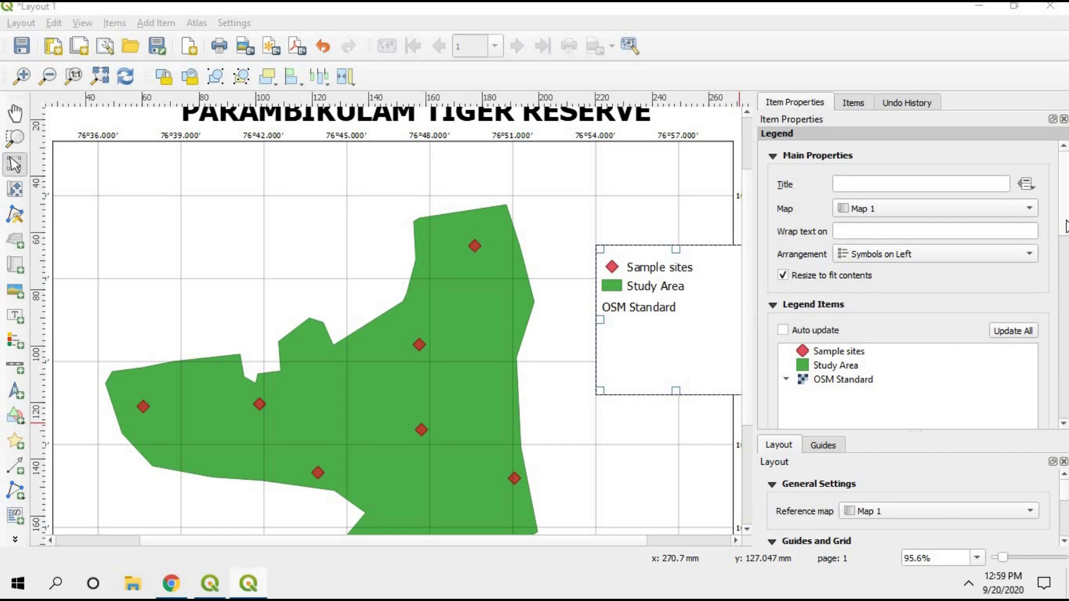
pyautogui.scroll(-5, 879, 243)
pyautogui.click(824, 219)
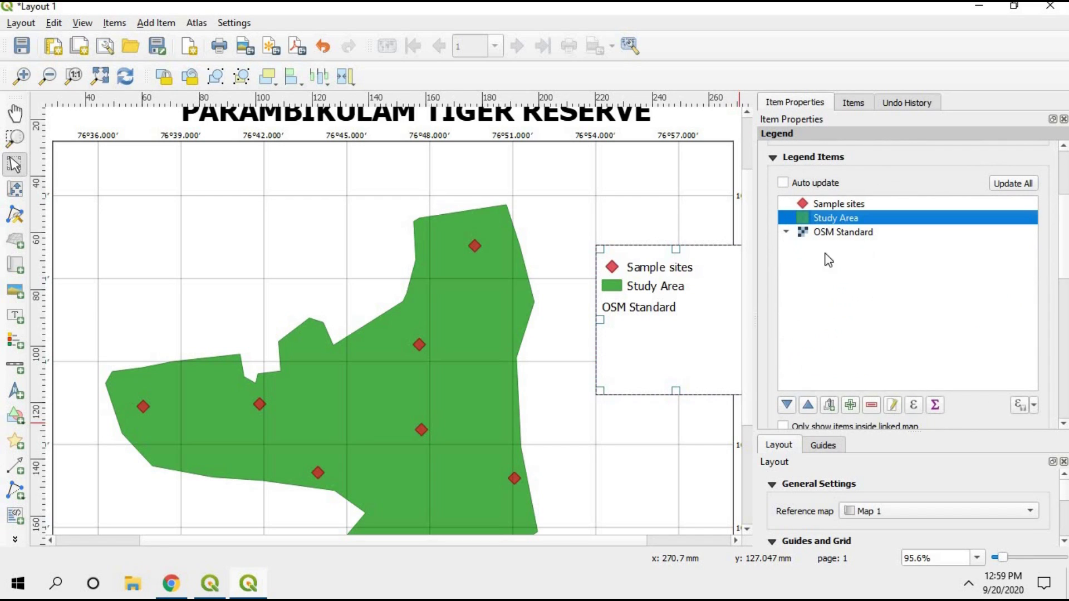
pyautogui.click(872, 405)
pyautogui.click(838, 219)
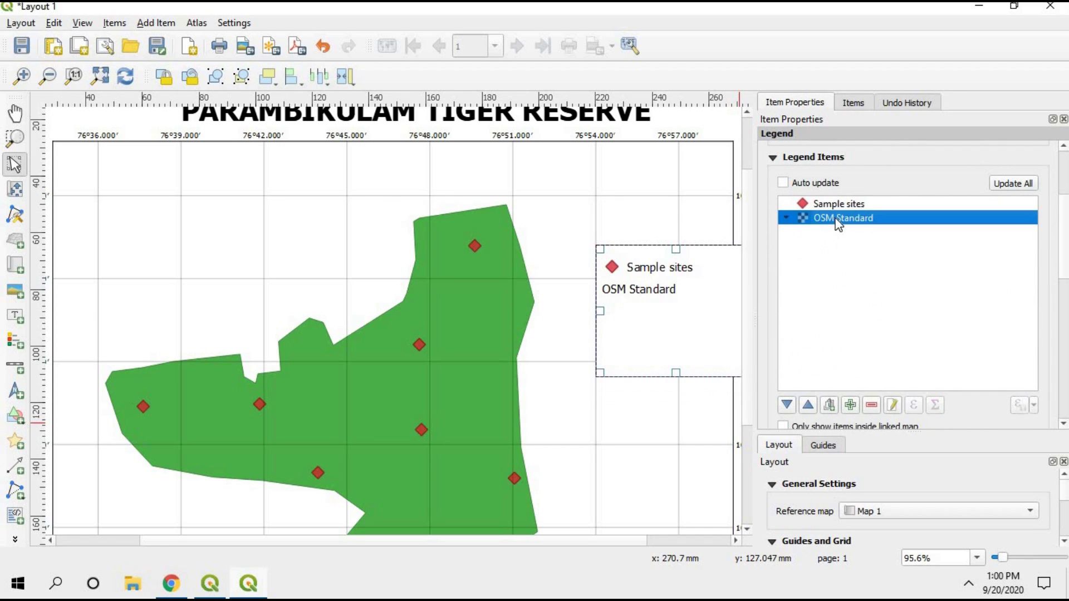
pyautogui.click(871, 405)
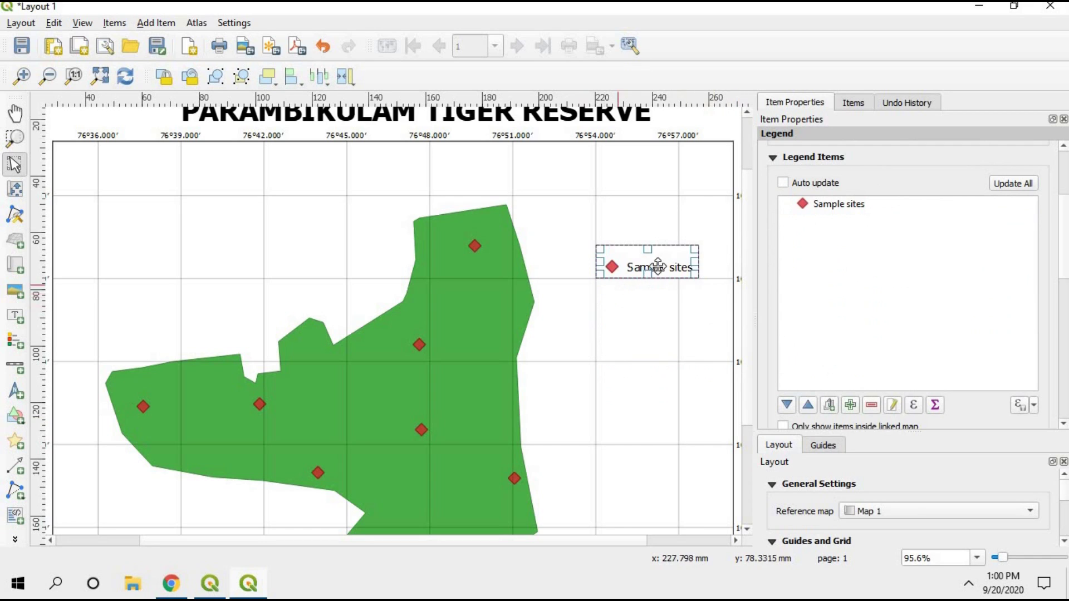
# Reposition the Sample sites legend near the map frame's eastern edge, leaving room above it in the upper-right corner.
pyautogui.moveTo(666, 260); pyautogui.dragTo(686, 217)
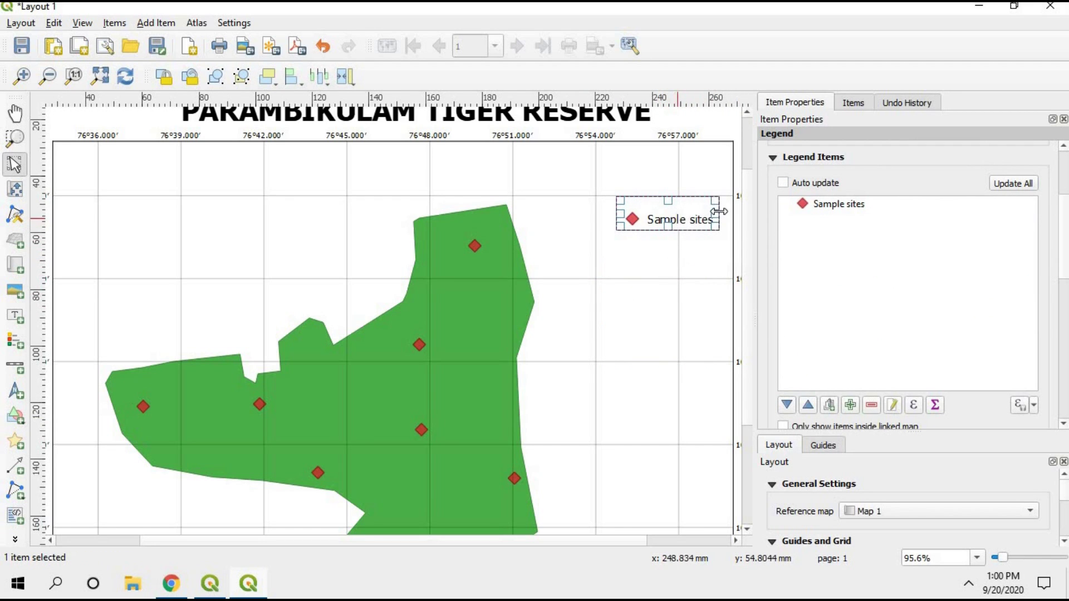
pyautogui.moveTo(720, 211); pyautogui.dragTo(724, 210)
pyautogui.hotkey('ctrl', '0')
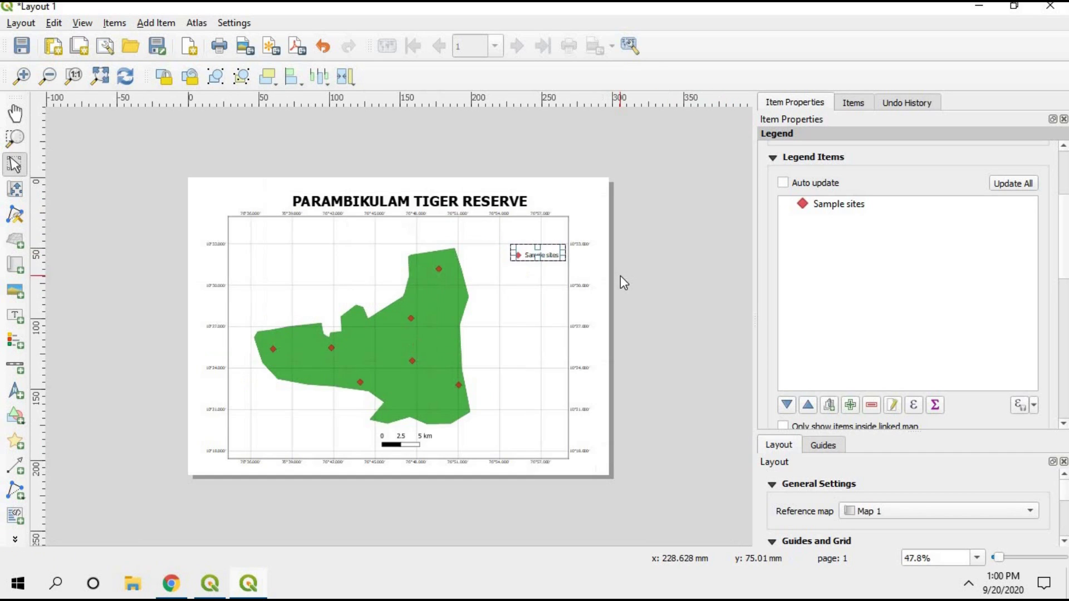
pyautogui.click(539, 256)
pyautogui.moveTo(543, 253); pyautogui.dragTo(534, 283)
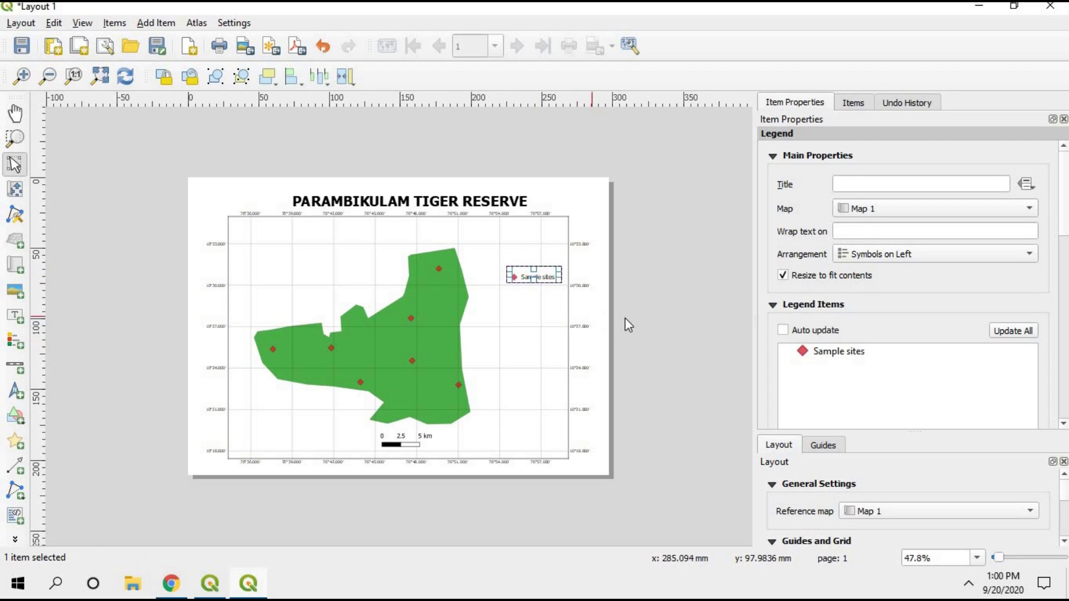
# Add a north arrow in the map frame's upper-right corner and browse the SVG symbols for it.
pyautogui.click(17, 393)
pyautogui.moveTo(529, 230); pyautogui.dragTo(551, 234)
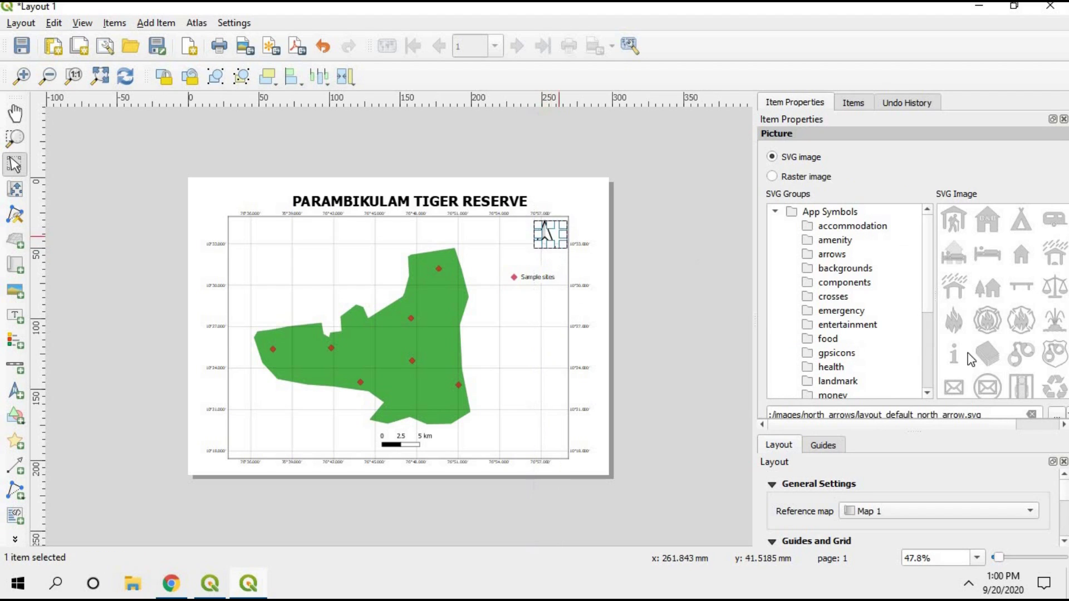
pyautogui.hscroll(2, 989, 426)
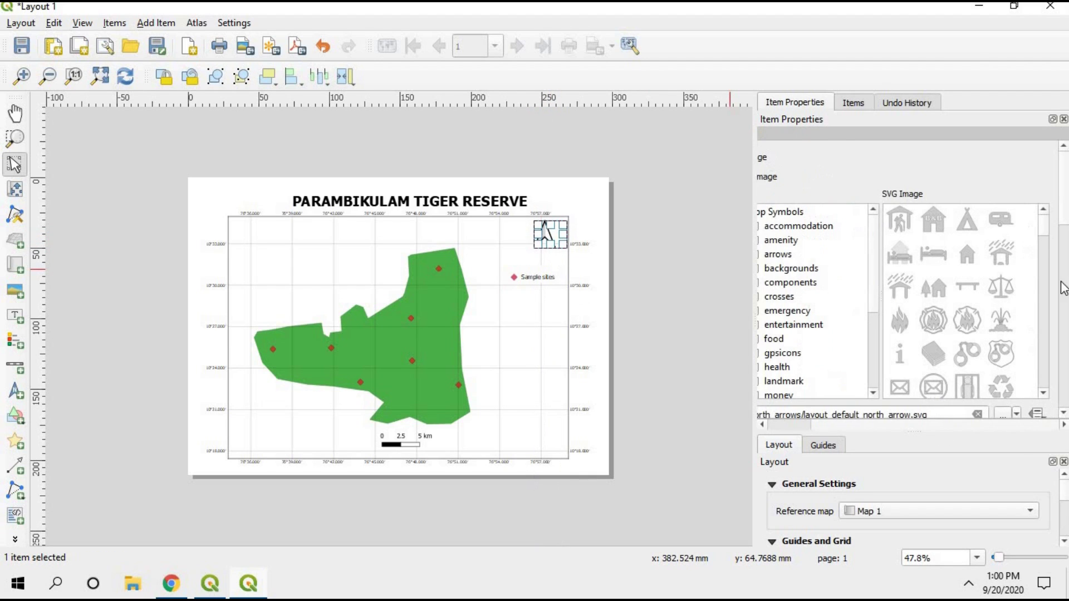
pyautogui.scroll(-5, 1016, 250)
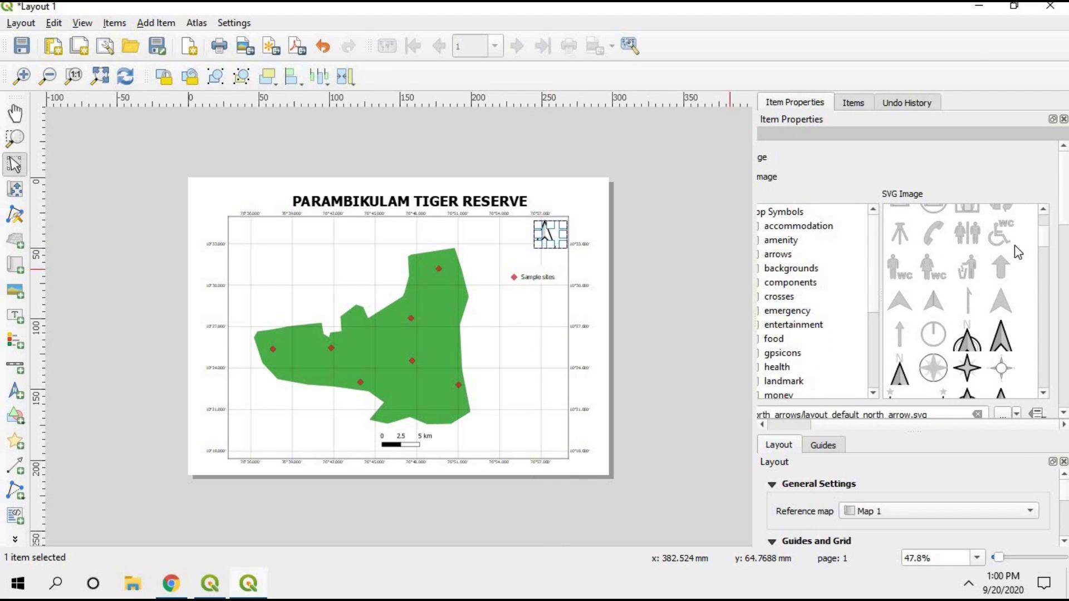
pyautogui.scroll(-5, 1044, 239)
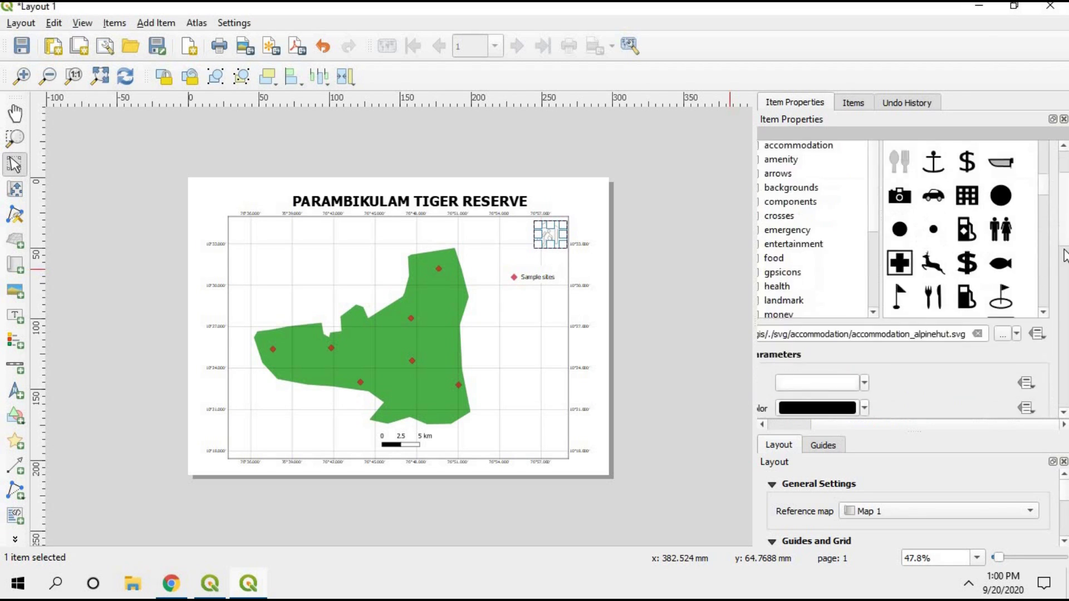
# Set the SVG fill color of the north arrow picture to a near-black shade.
pyautogui.scroll(-5, 1065, 231)
pyautogui.click(865, 241)
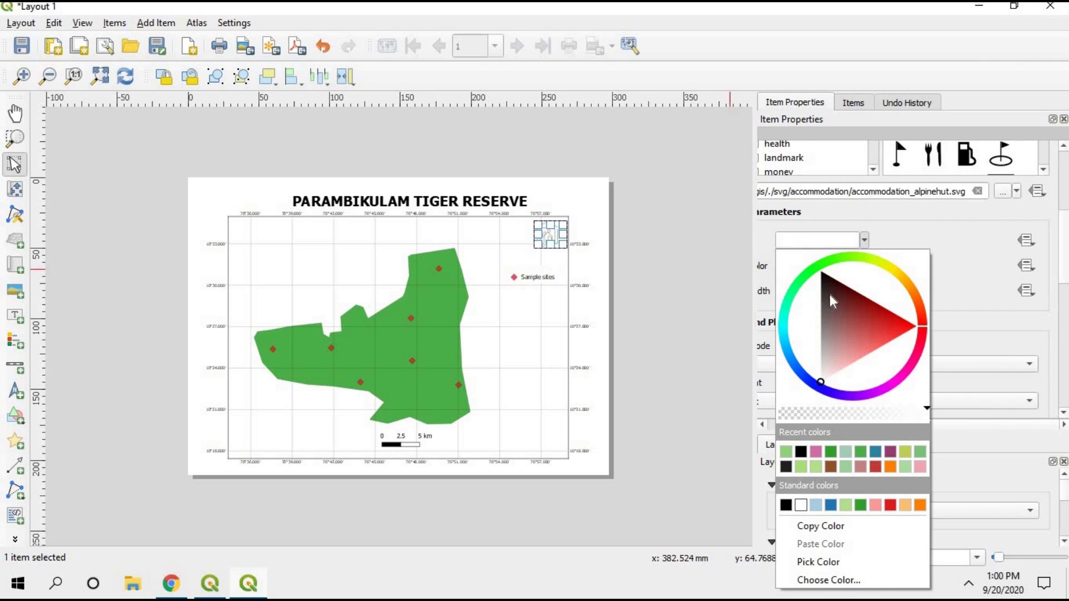
pyautogui.click(836, 292)
pyautogui.click(830, 282)
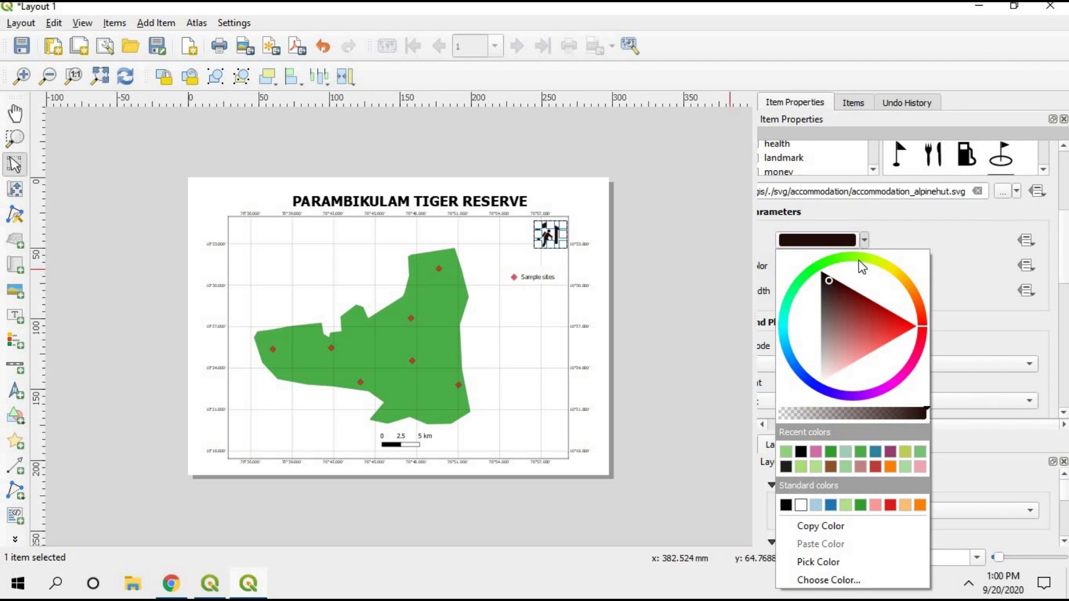
pyautogui.click(971, 213)
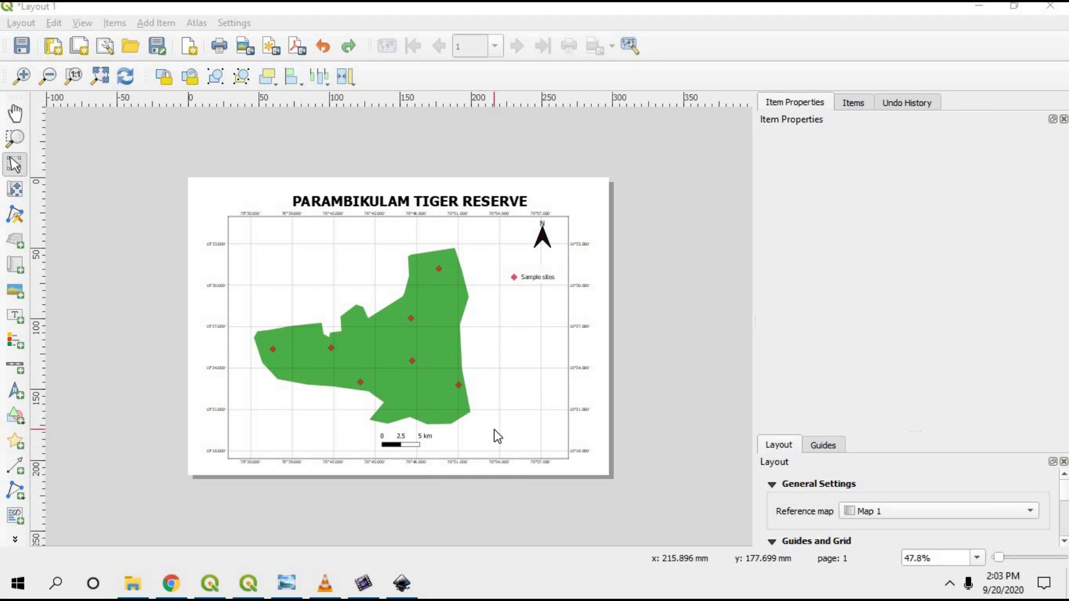
# Add an empty picture item in the lower-right corner of the map frame.
pyautogui.click(17, 293)
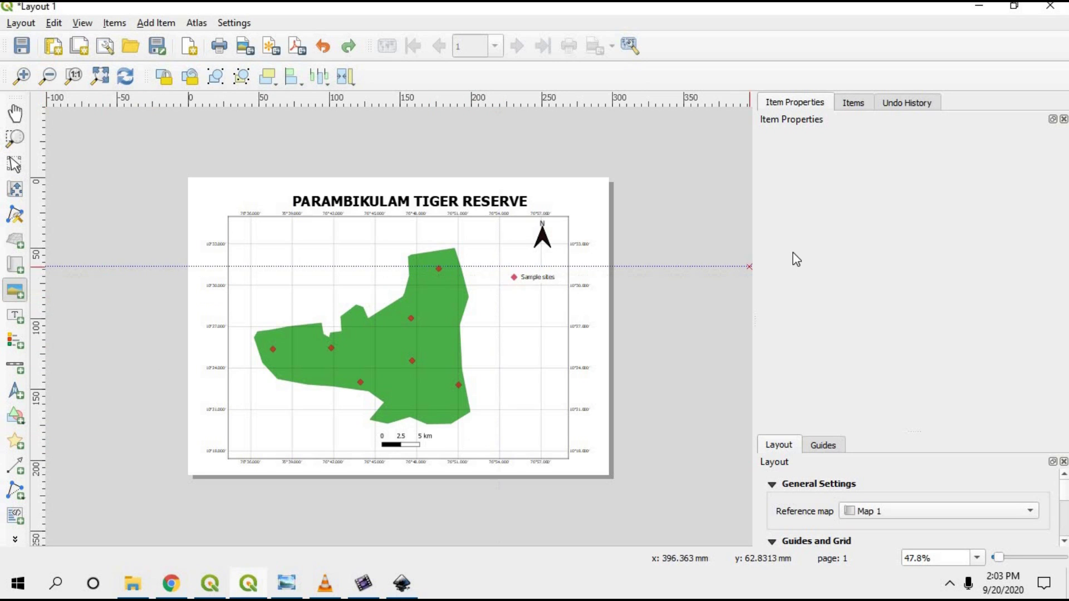
pyautogui.click(897, 104)
pyautogui.click(796, 103)
pyautogui.moveTo(567, 402); pyautogui.dragTo(498, 459)
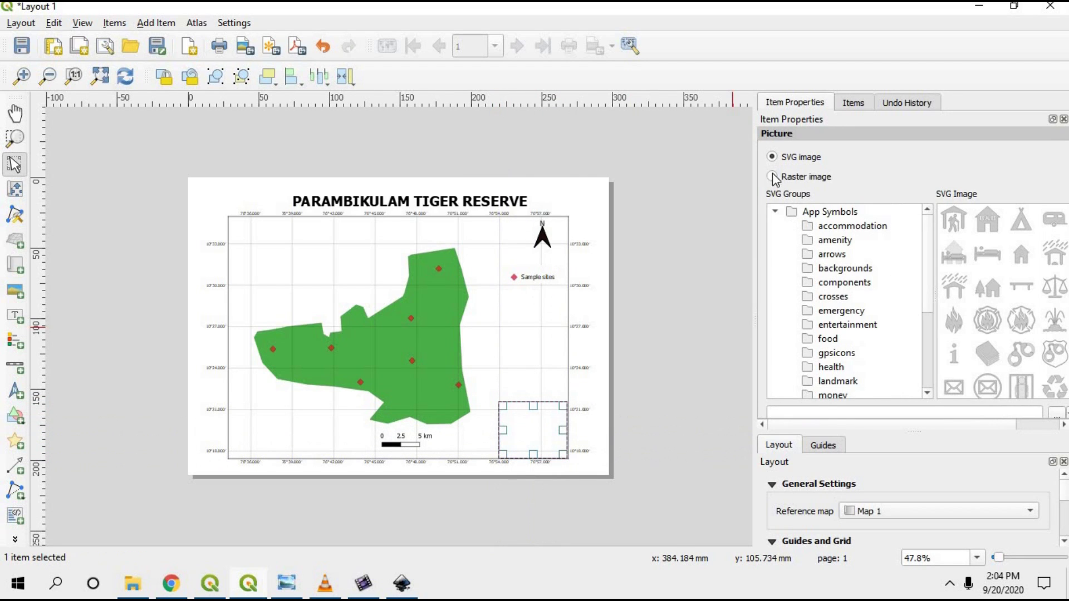
# Set the picture to a raster image and load South_India.svg.png from the Desktop.
pyautogui.click(771, 176)
pyautogui.click(1056, 199)
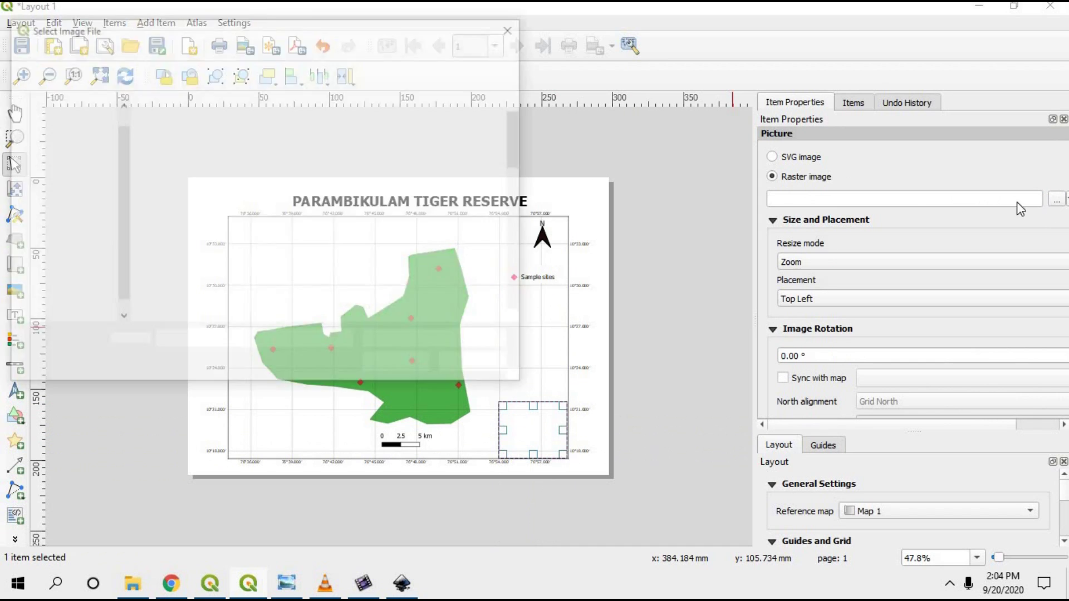
pyautogui.scroll(-10, 496, 233)
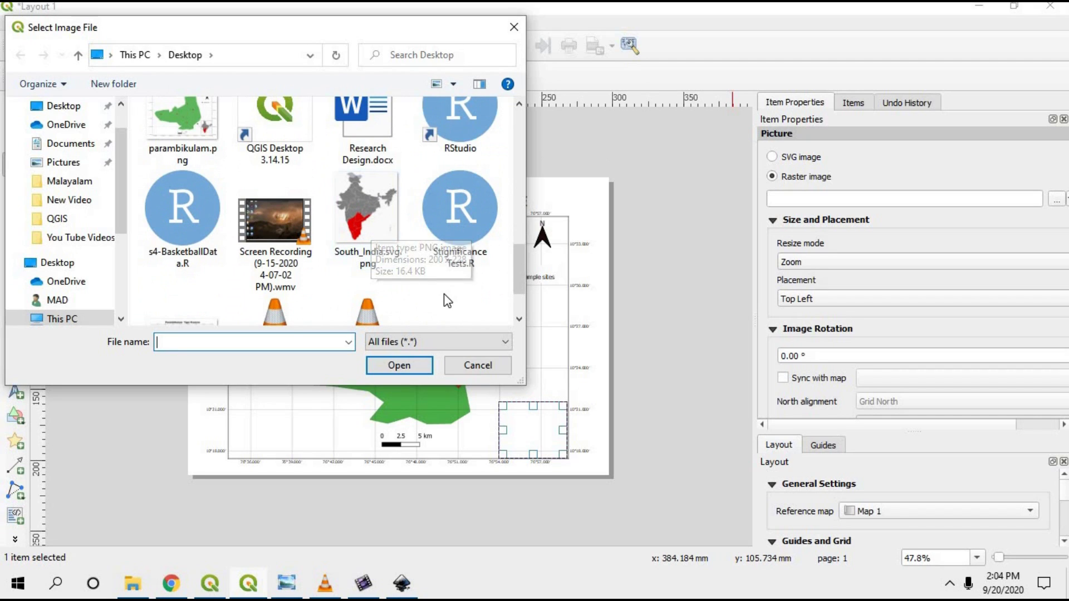
pyautogui.doubleClick(373, 220)
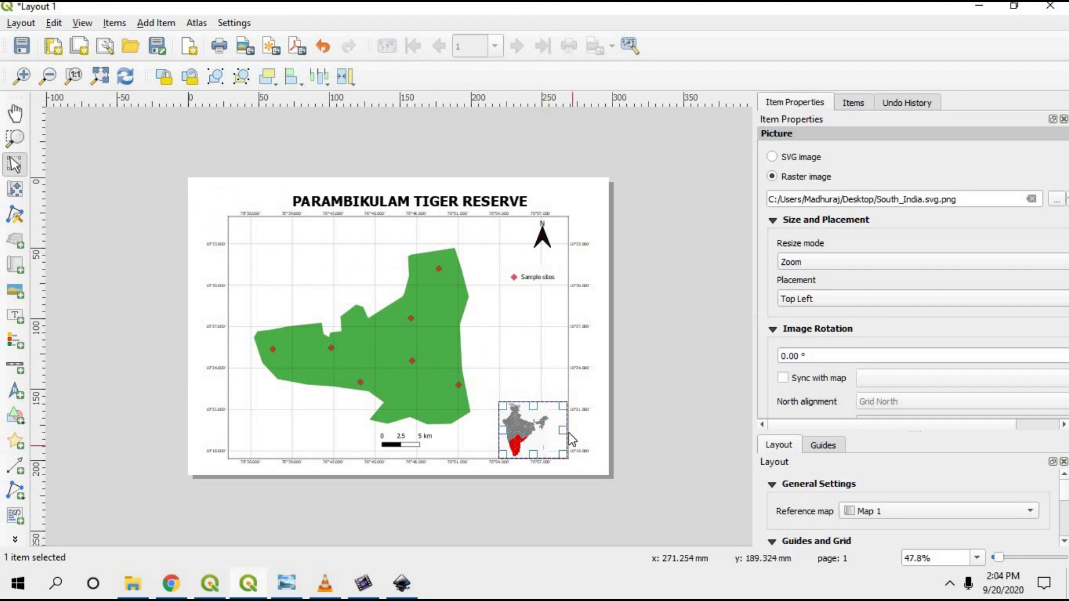
# Narrow the India inset from its left side and extend its right edge to meet the map frame.
pyautogui.moveTo(501, 430); pyautogui.dragTo(506, 430)
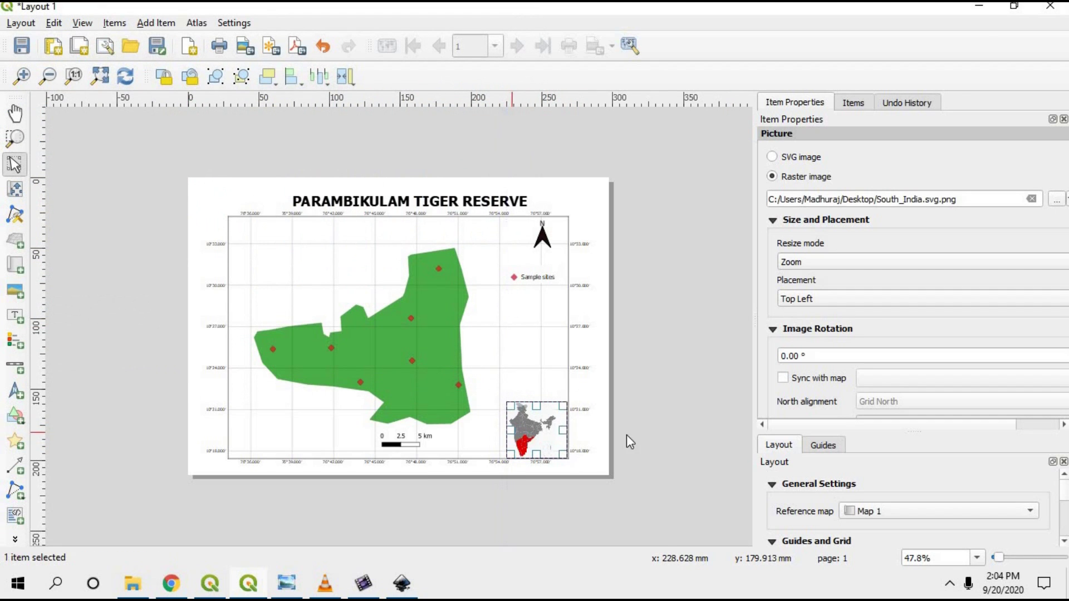
pyautogui.click(665, 427)
pyautogui.click(532, 426)
pyautogui.moveTo(563, 429); pyautogui.dragTo(569, 429)
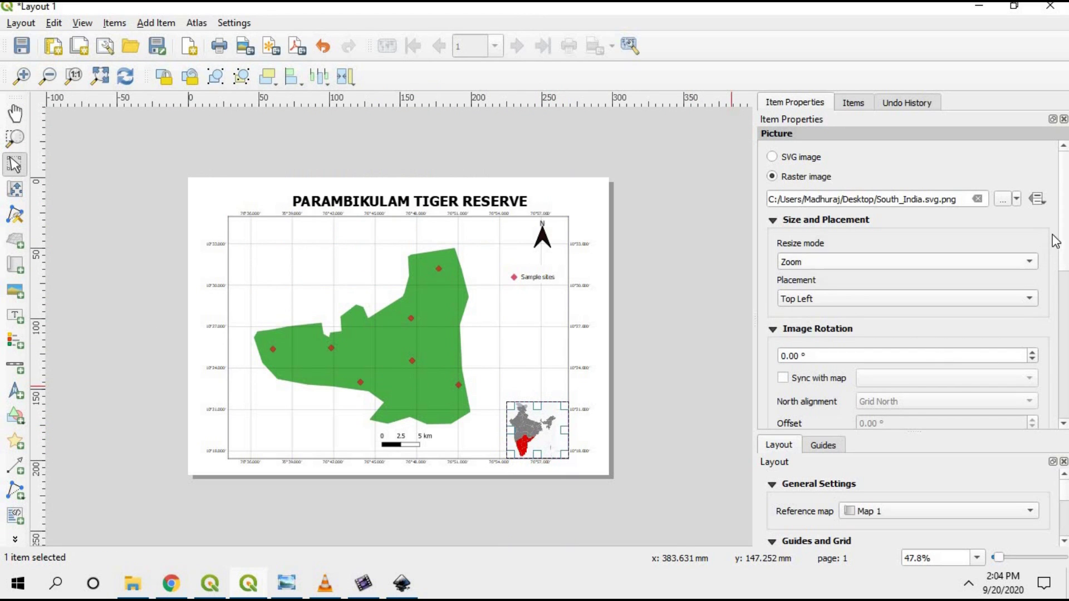
# Enable a frame around the India inset picture.
pyautogui.scroll(-5, 835, 289)
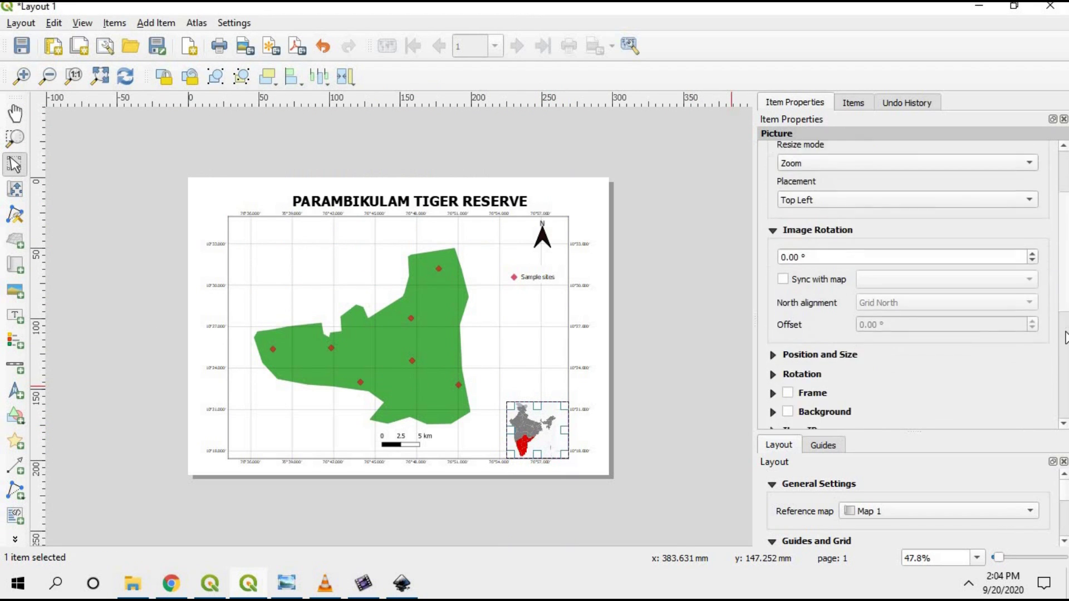
pyautogui.click(788, 294)
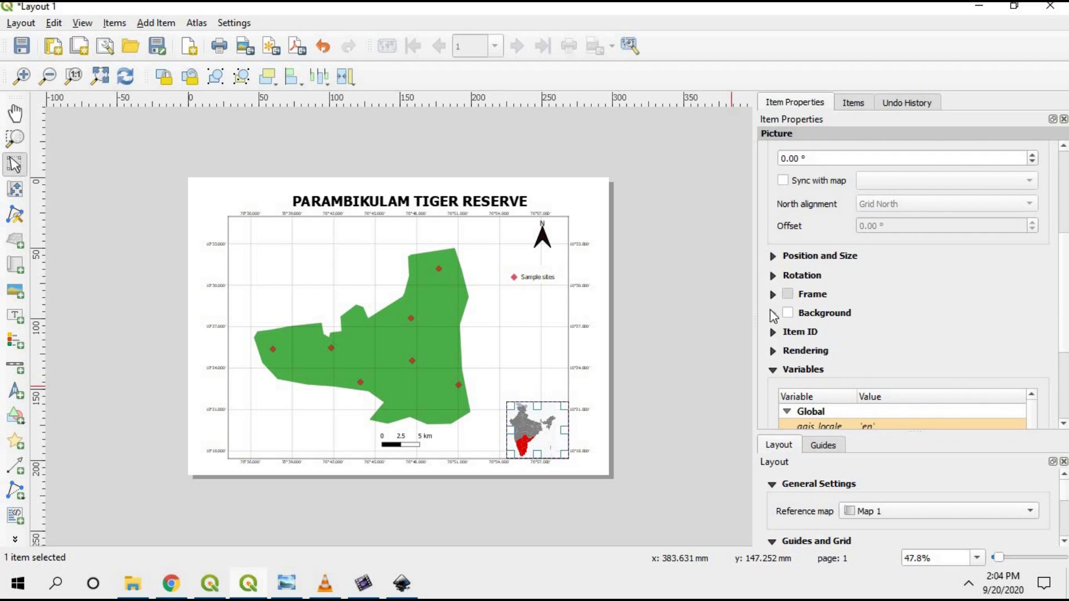
pyautogui.click(674, 398)
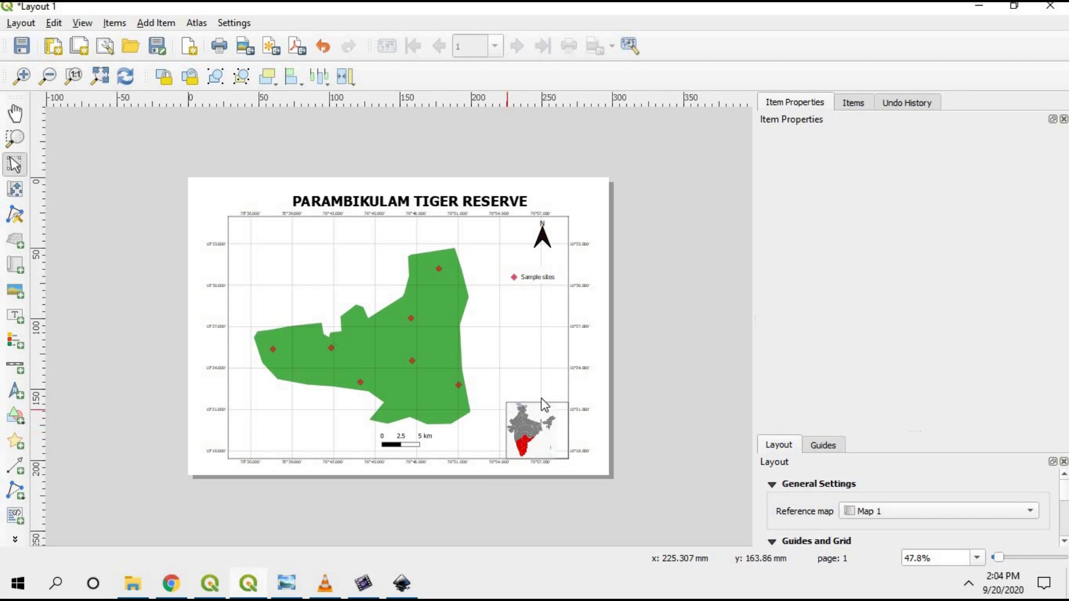
# Enlarge the India inset by raising its upper edge, and readjust its left edge to fit the country outline.
pyautogui.click(513, 407)
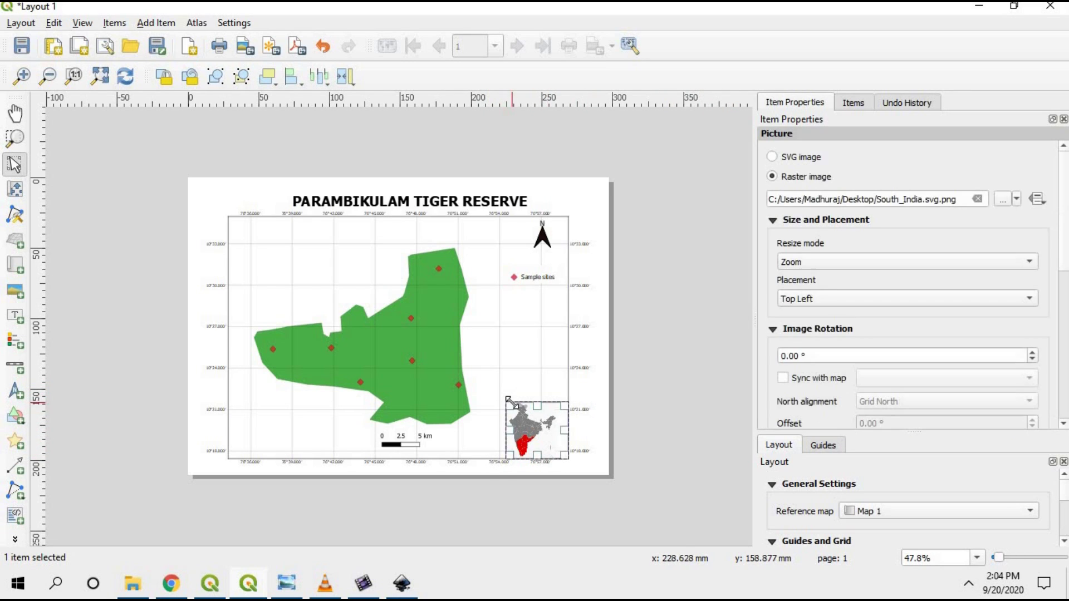
pyautogui.moveTo(507, 402)
pyautogui.mouseDown()
pyautogui.moveTo(499, 399)
pyautogui.moveTo(513, 392)
pyautogui.mouseUp()
pyautogui.click(711, 410)
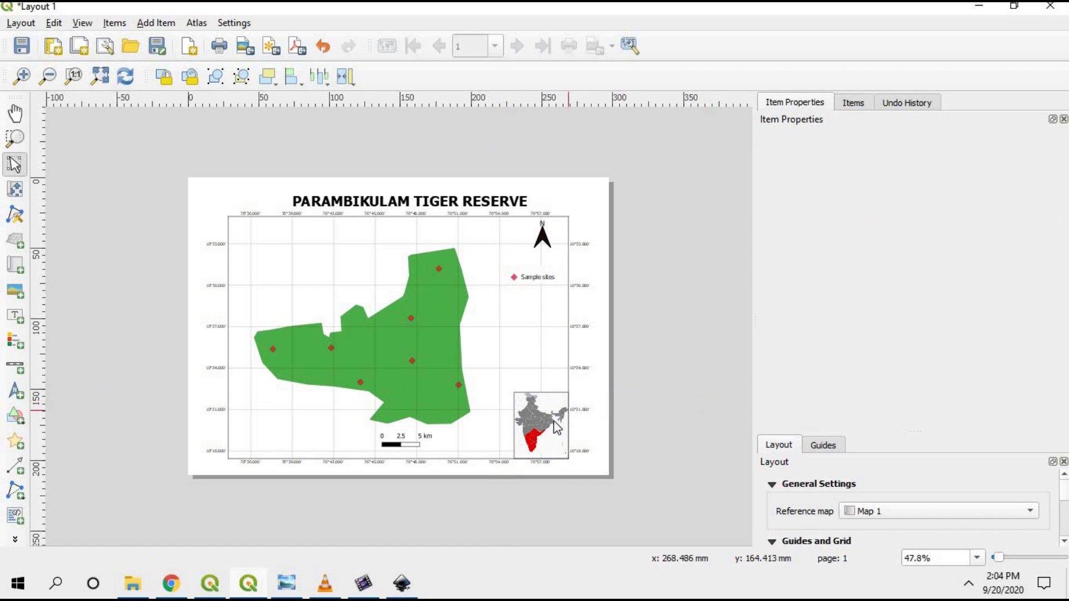
pyautogui.click(514, 419)
pyautogui.moveTo(513, 428); pyautogui.dragTo(507, 428)
pyautogui.click(694, 414)
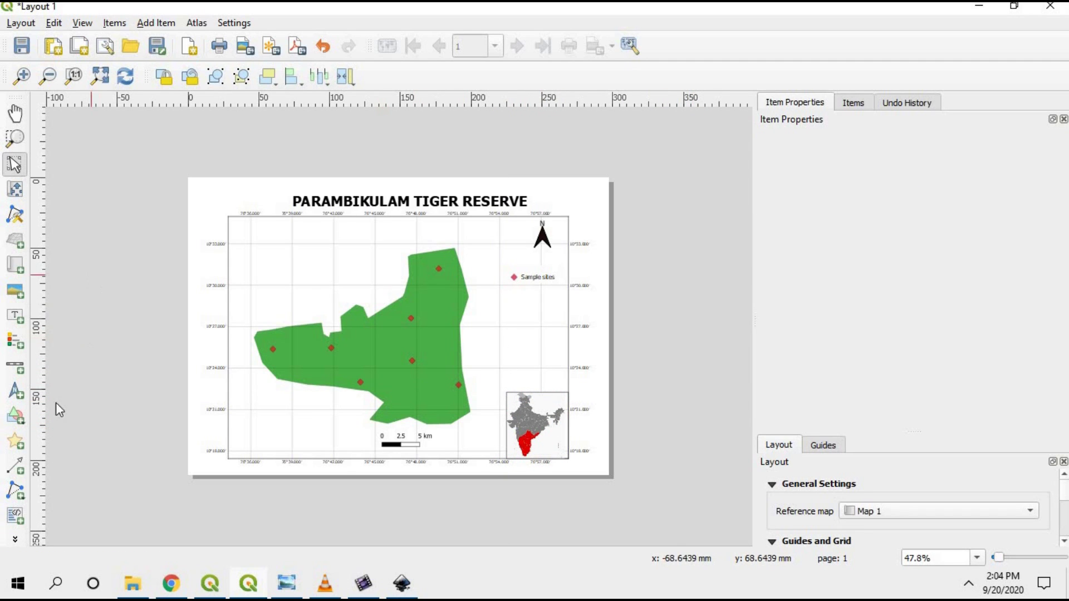
# Draw an arrow from the red southern tip of India in the inset to the reserve's lower-right corner.
pyautogui.click(15, 466)
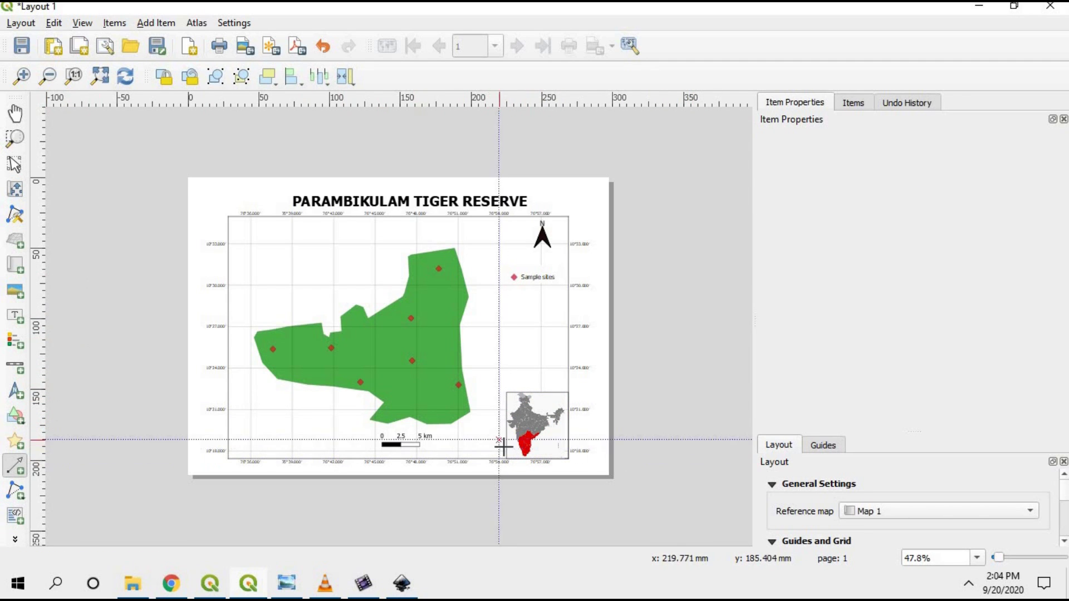
pyautogui.scroll(3, 522, 453)
pyautogui.scroll(1, 571, 459)
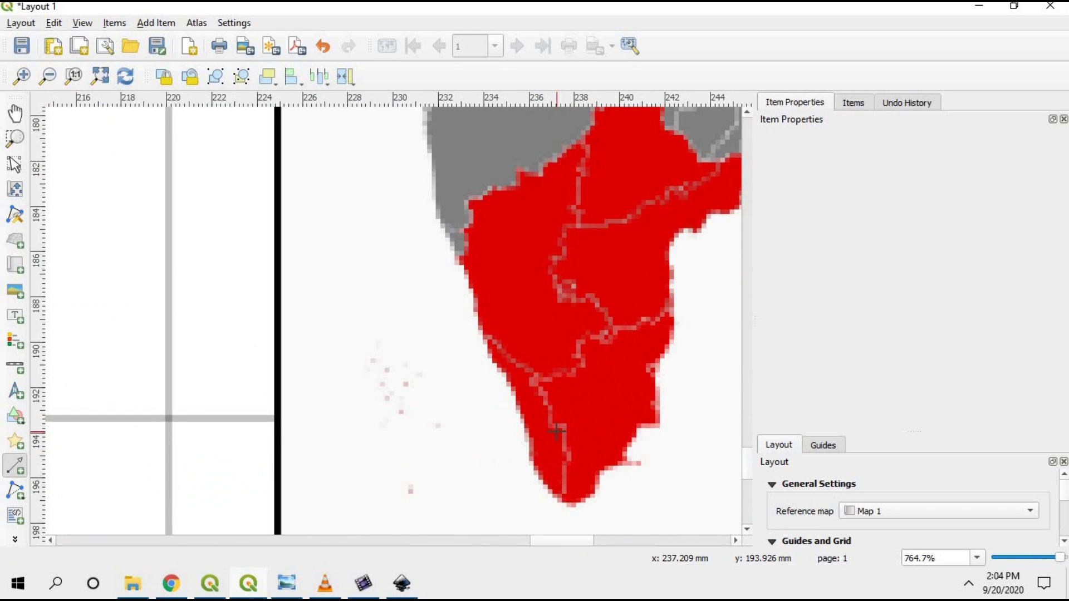
pyautogui.click(556, 430)
pyautogui.scroll(-3, 477, 384)
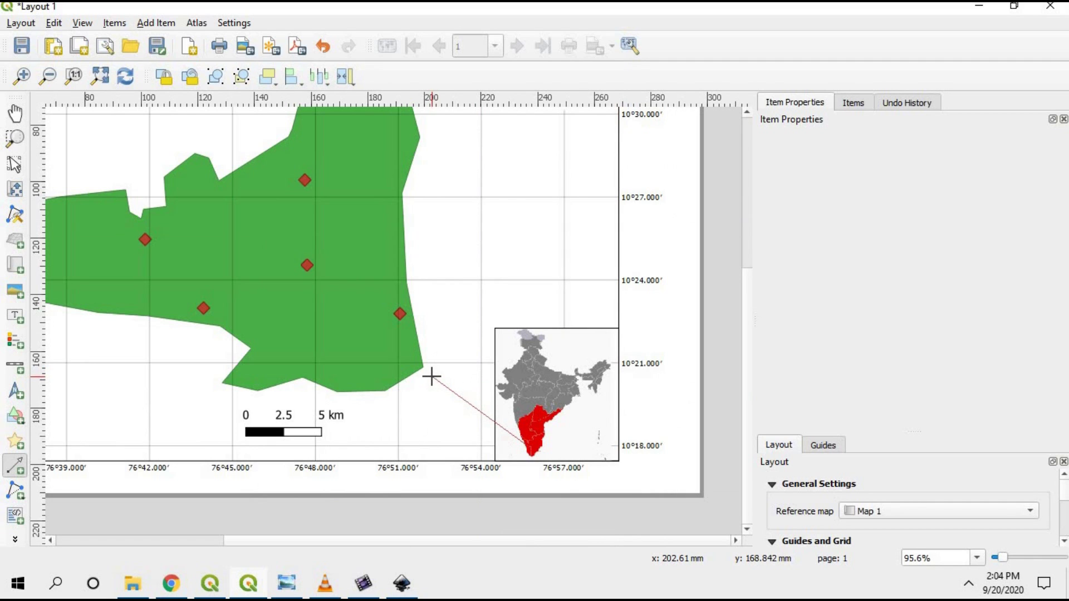
pyautogui.rightClick(431, 377)
pyautogui.scroll(-1, 493, 475)
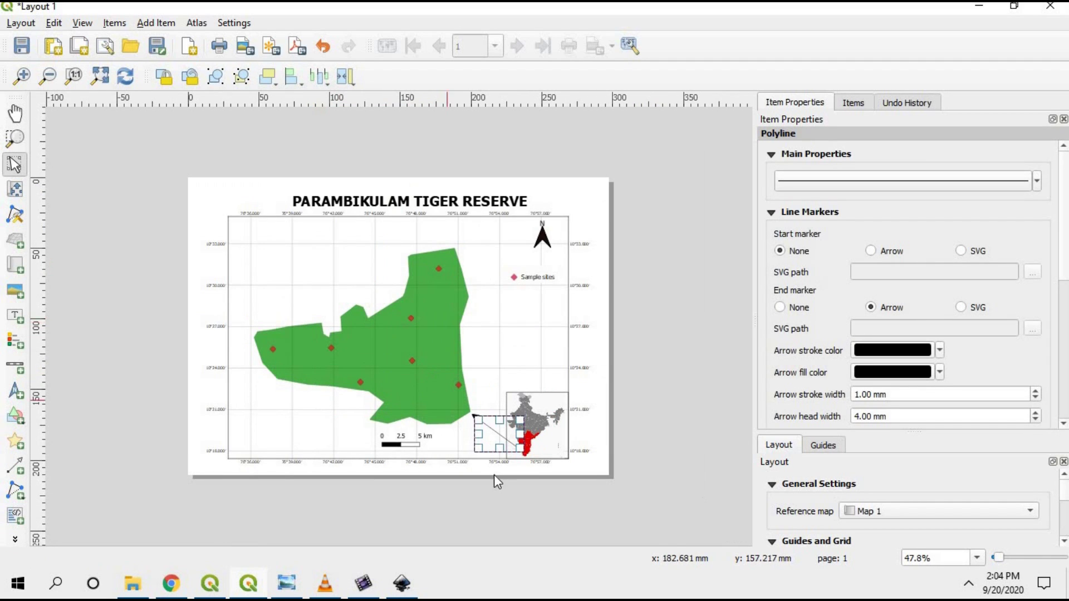
pyautogui.click(503, 483)
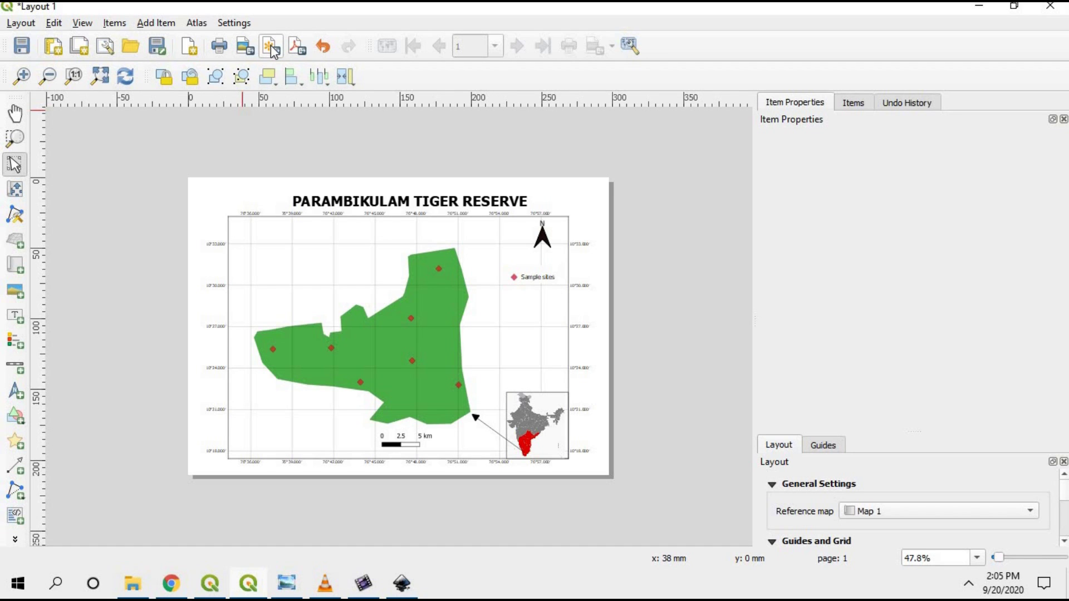
# Export the layout as a PNG image named Layout jjj.png to the Desktop at 300 dpi.
pyautogui.click(299, 47)
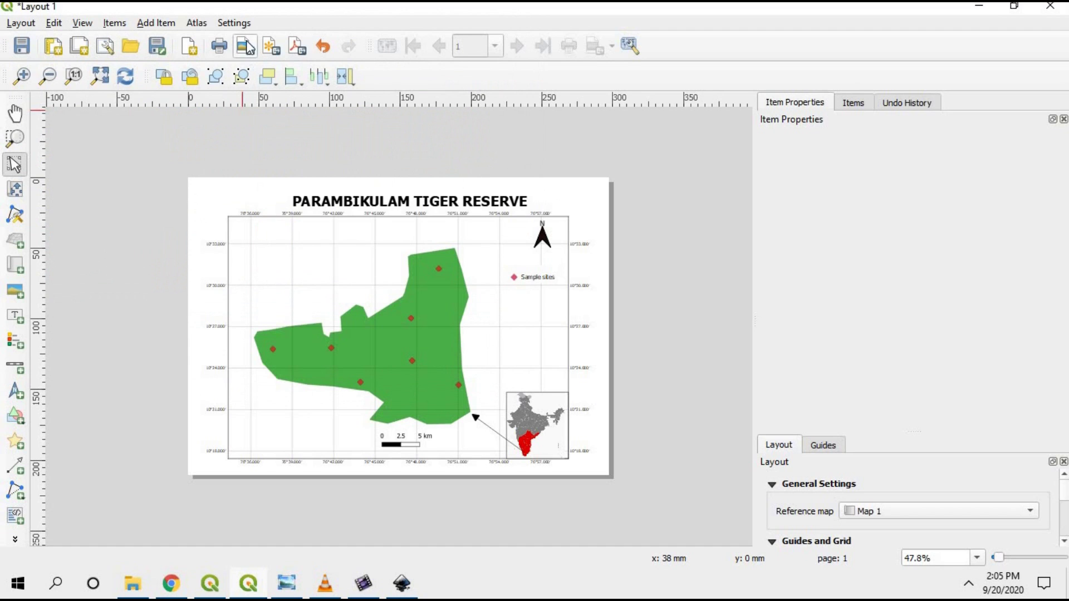
pyautogui.click(245, 47)
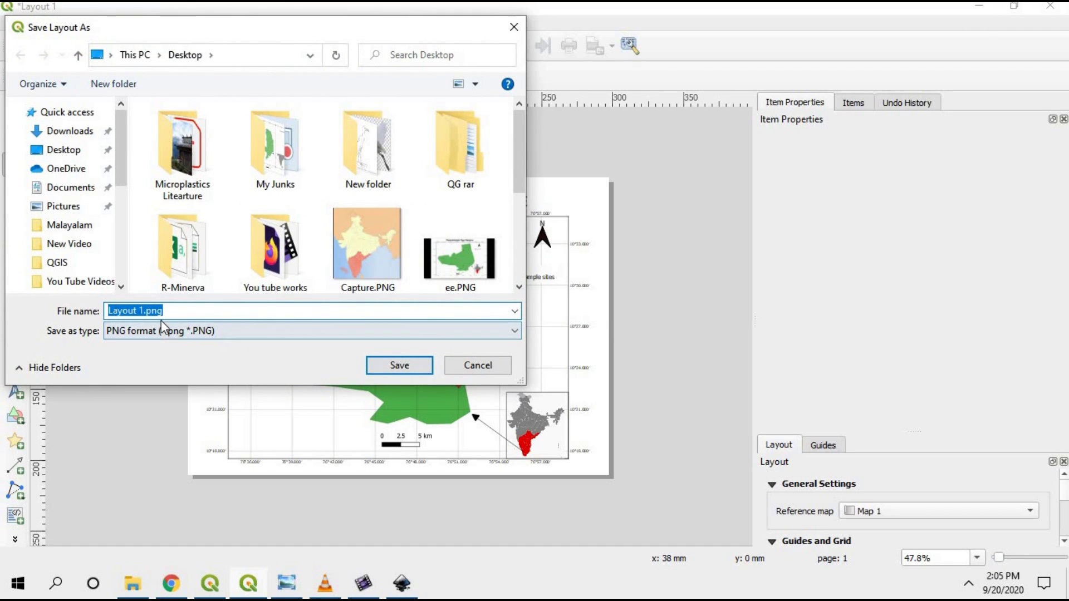
pyautogui.click(142, 311)
pyautogui.press('BackSpace')
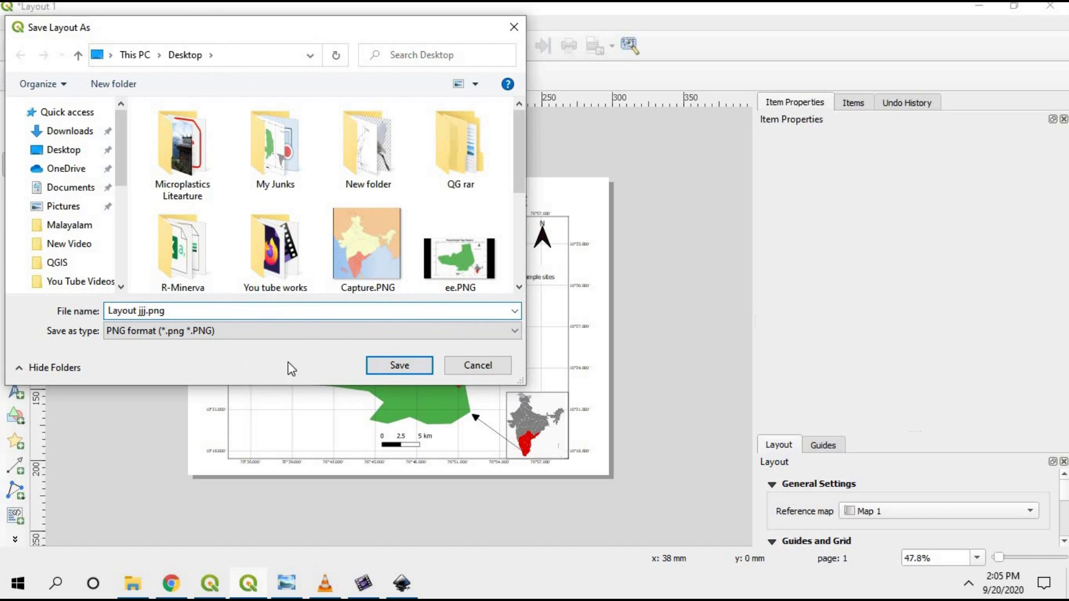
pyautogui.click(397, 366)
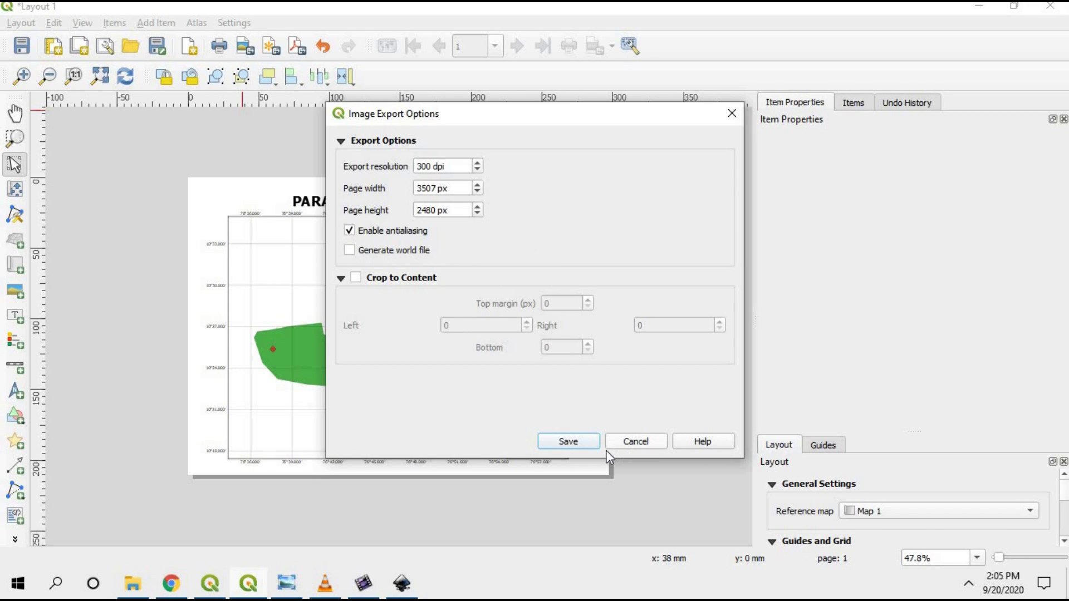
pyautogui.click(578, 445)
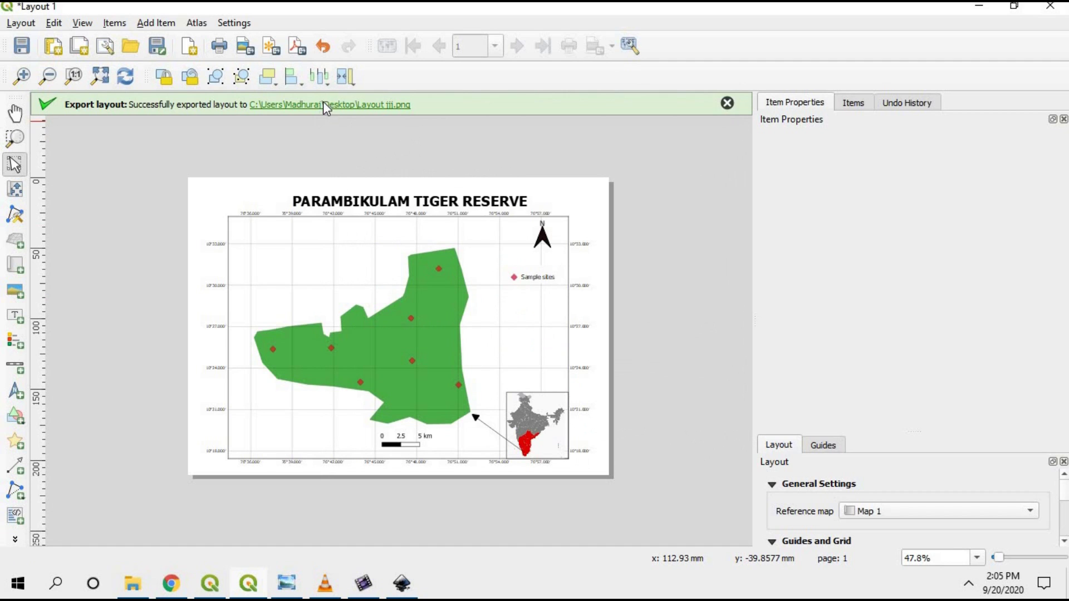
# Open the exported Layout jjj.png from its Desktop folder in the photo viewer to check the finished map.
pyautogui.click(324, 105)
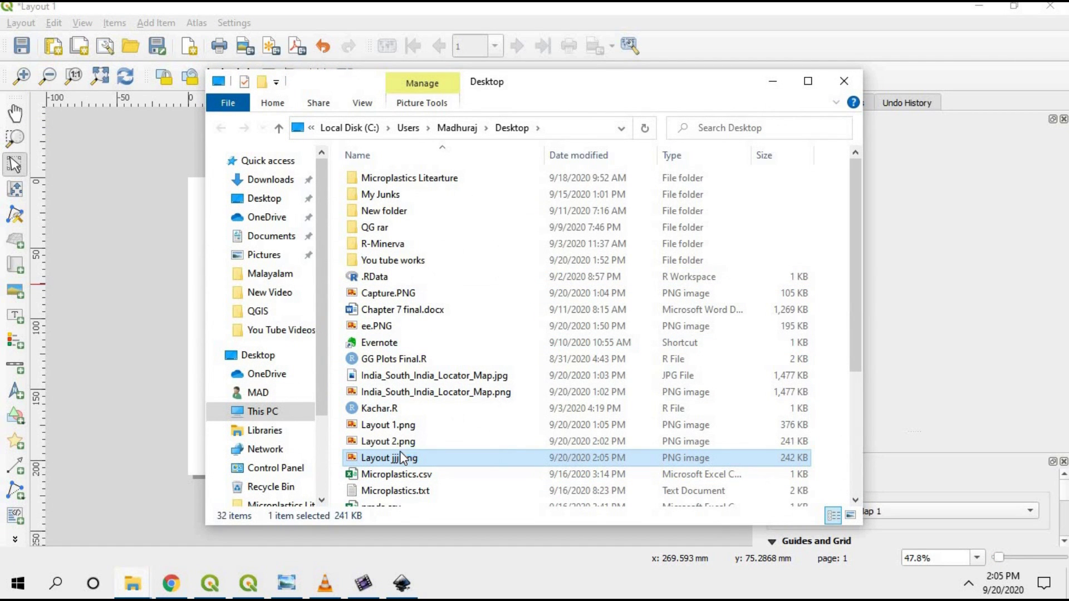
pyautogui.doubleClick(400, 456)
pyautogui.click(640, 168)
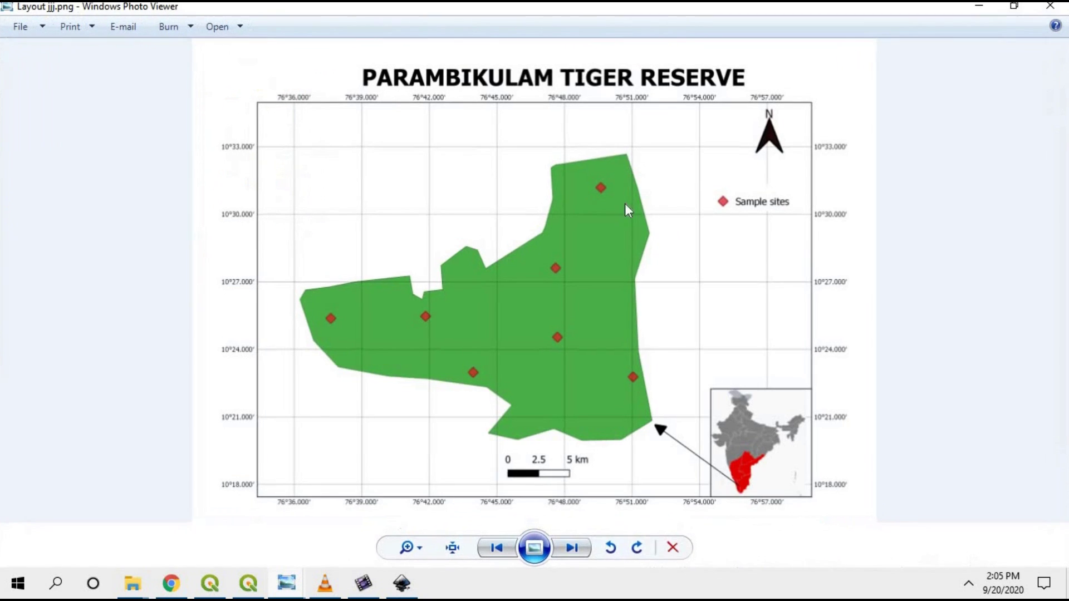